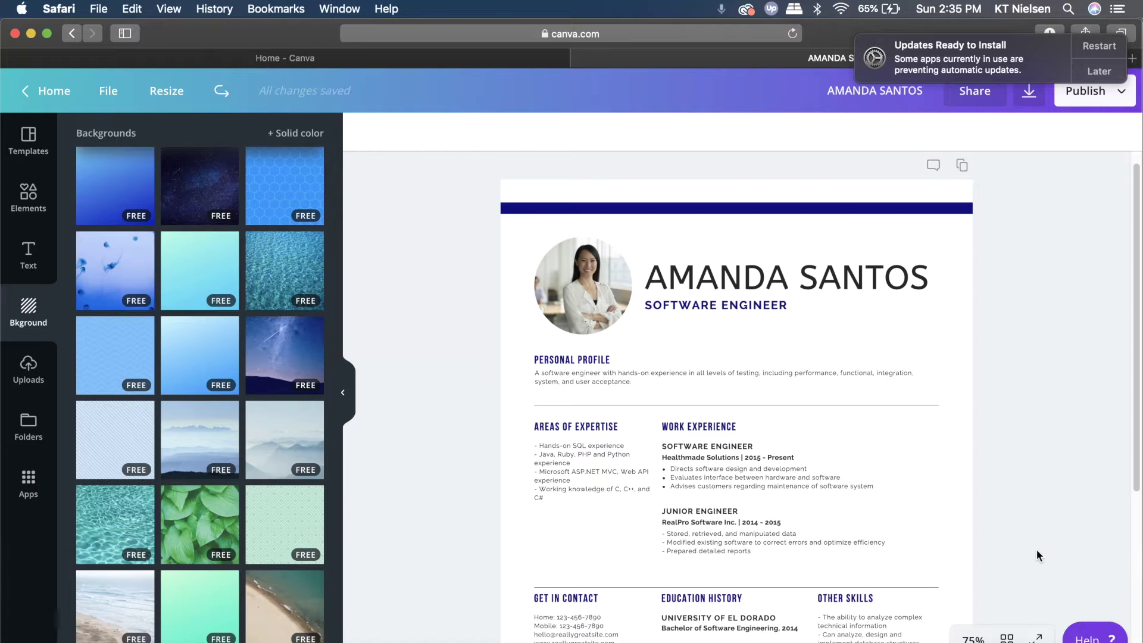
Open the Later dropdown on the macOS 'Updates Ready to Install' notification
{"action": "left_click", "coordinate": [1113, 69]}
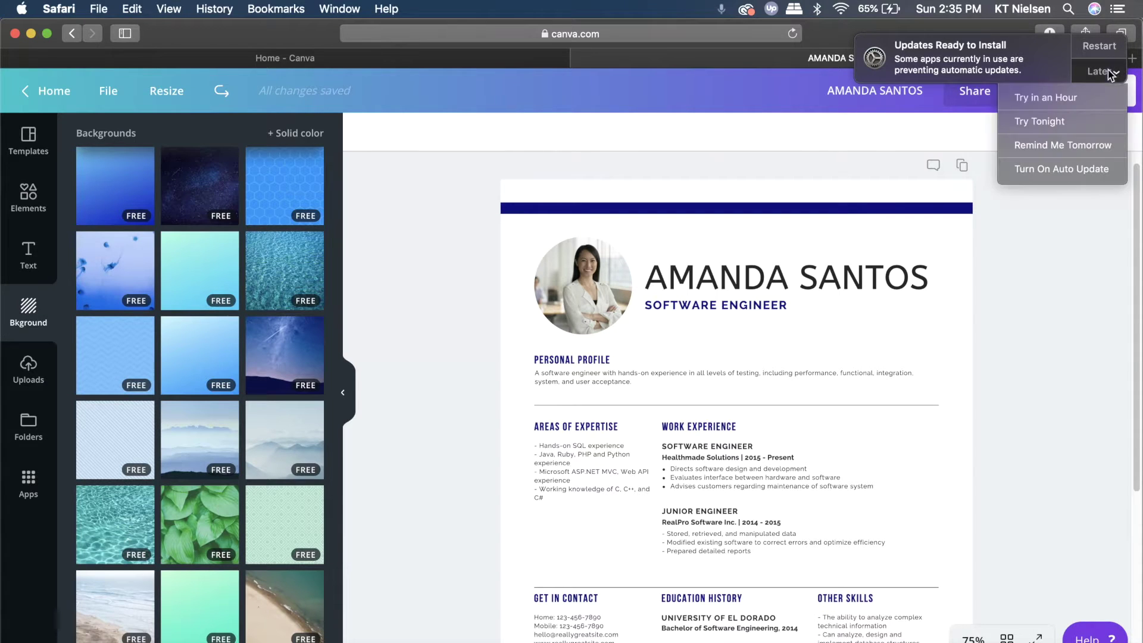
Choose Remind Me Tomorrow to dismiss the update notification
{"action": "left_click", "coordinate": [1083, 145]}
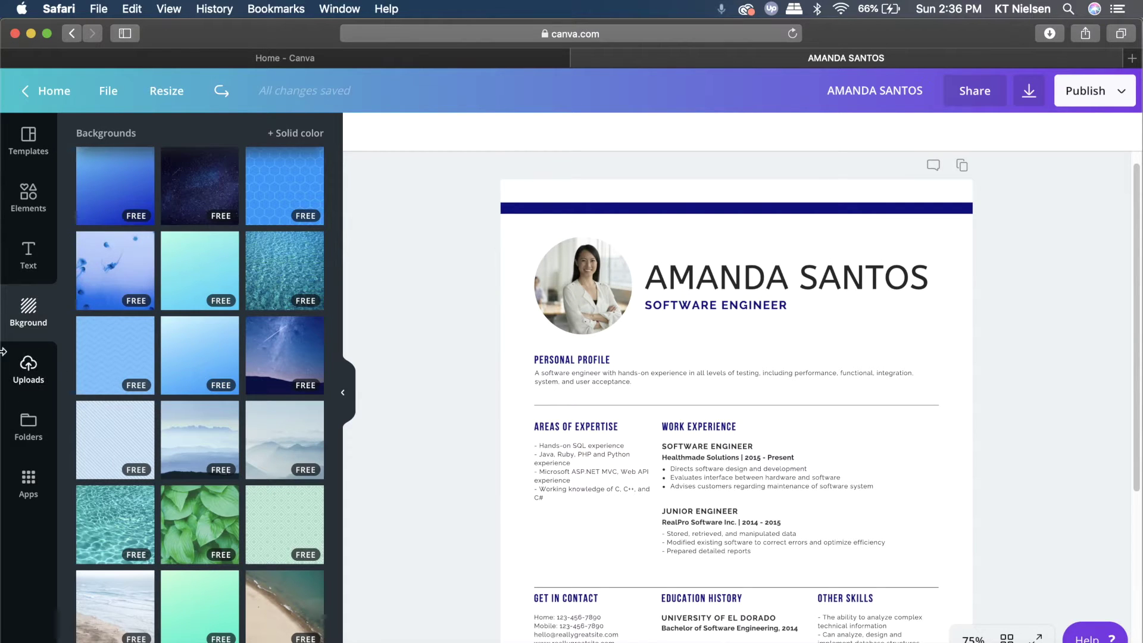
From Uploads, start an image upload and browse to the Desktop files
{"action": "left_click", "coordinate": [28, 380]}
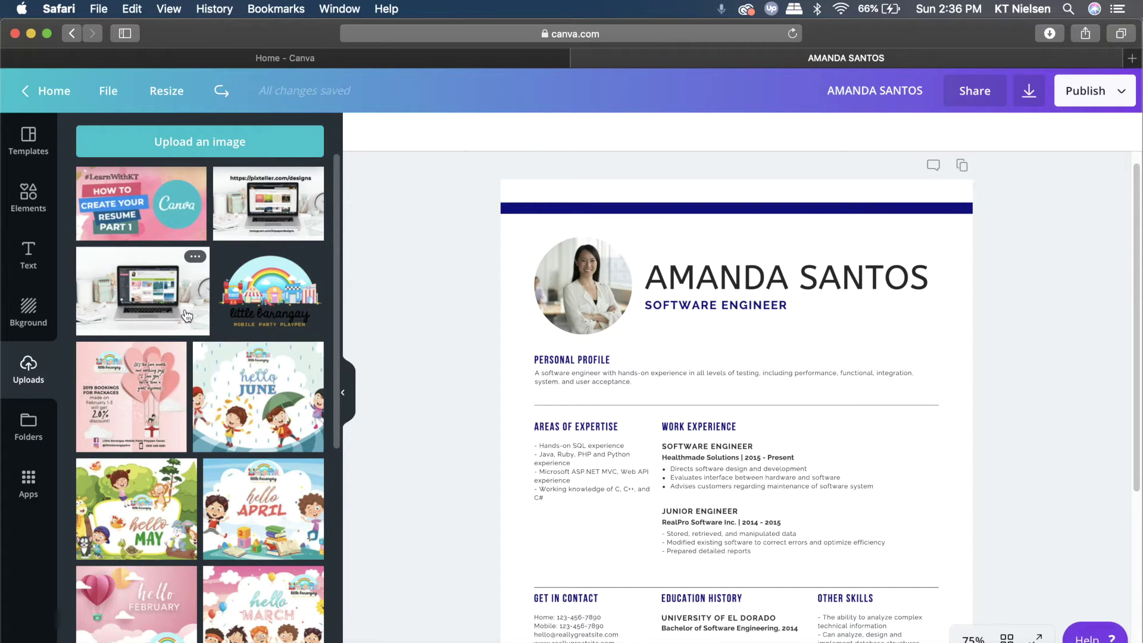
{"action": "left_click", "coordinate": [213, 146]}
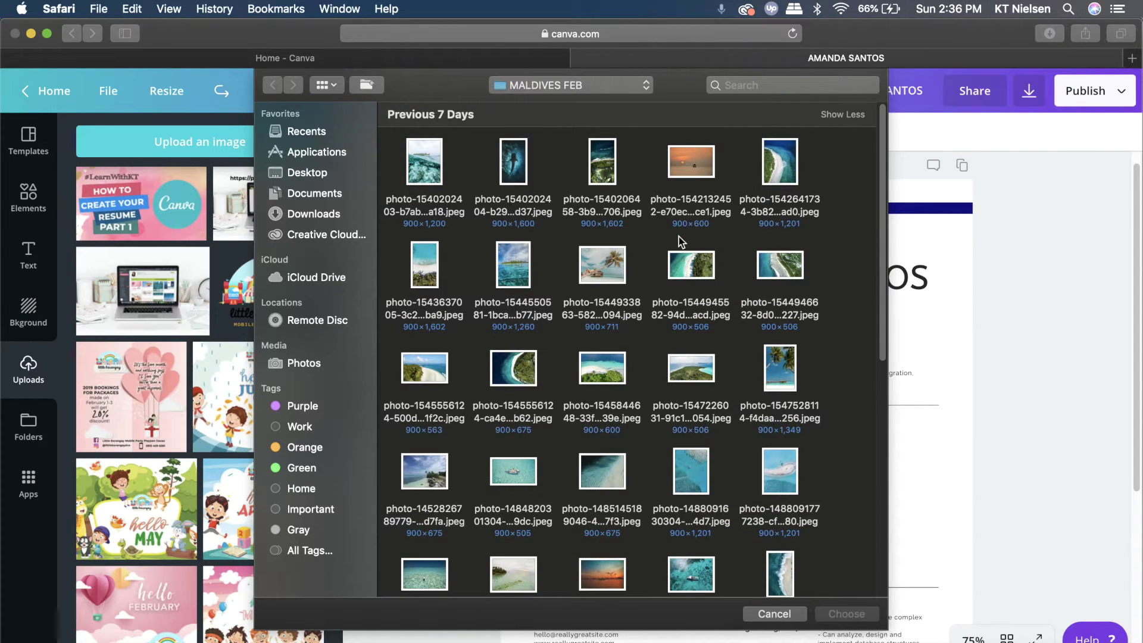
{"action": "scroll", "coordinate": [681, 244], "scroll_direction": "down", "scroll_amount": 10}
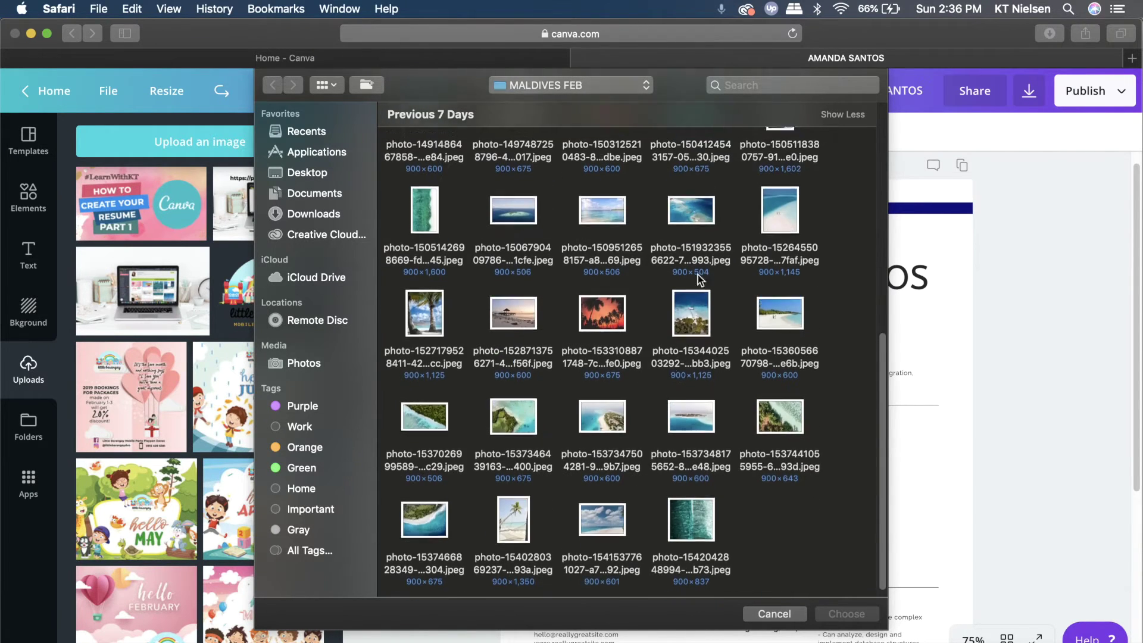
{"action": "left_click", "coordinate": [300, 172]}
{"action": "scroll", "coordinate": [726, 489], "scroll_direction": "down", "scroll_amount": 10}
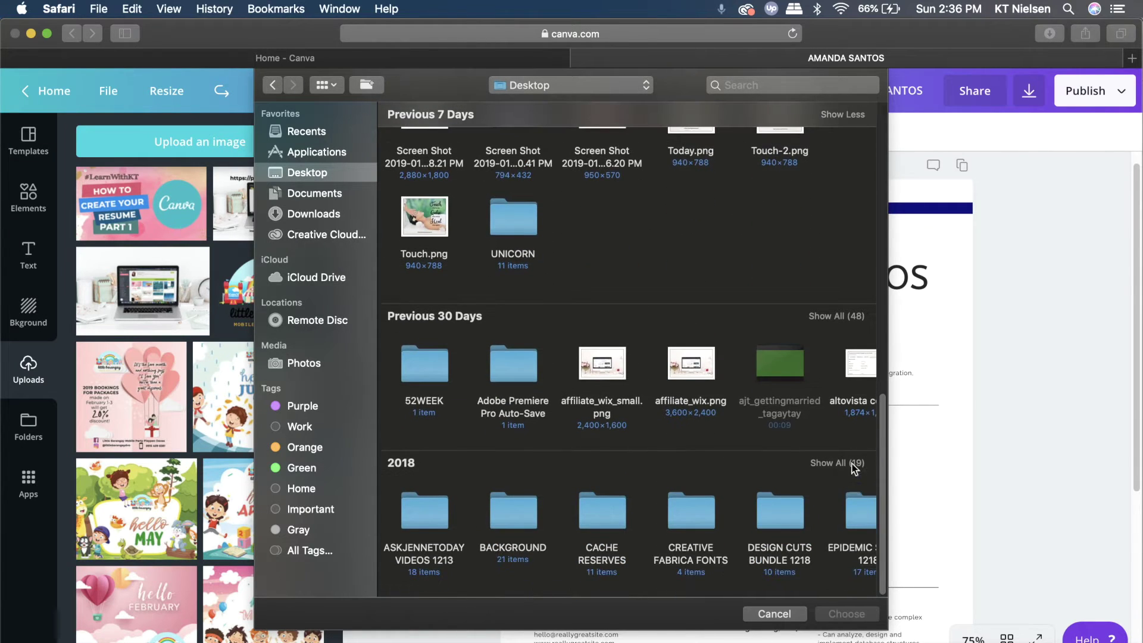
{"action": "left_click", "coordinate": [855, 463]}
{"action": "scroll", "coordinate": [785, 501], "scroll_direction": "down", "scroll_amount": 5}
Open the KTPAPERDESIGNS DEC 2018 folder and upload IMG_2833.JPG
{"action": "left_click", "coordinate": [600, 417]}
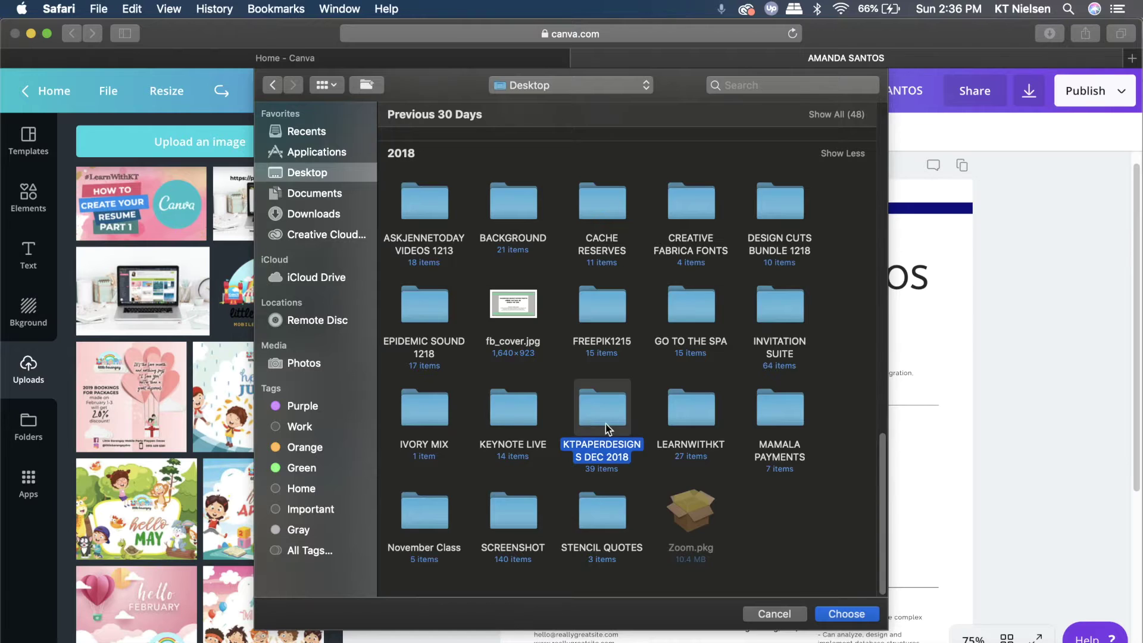
{"action": "double_click", "coordinate": [600, 417]}
{"action": "scroll", "coordinate": [536, 410], "scroll_direction": "down", "scroll_amount": 3}
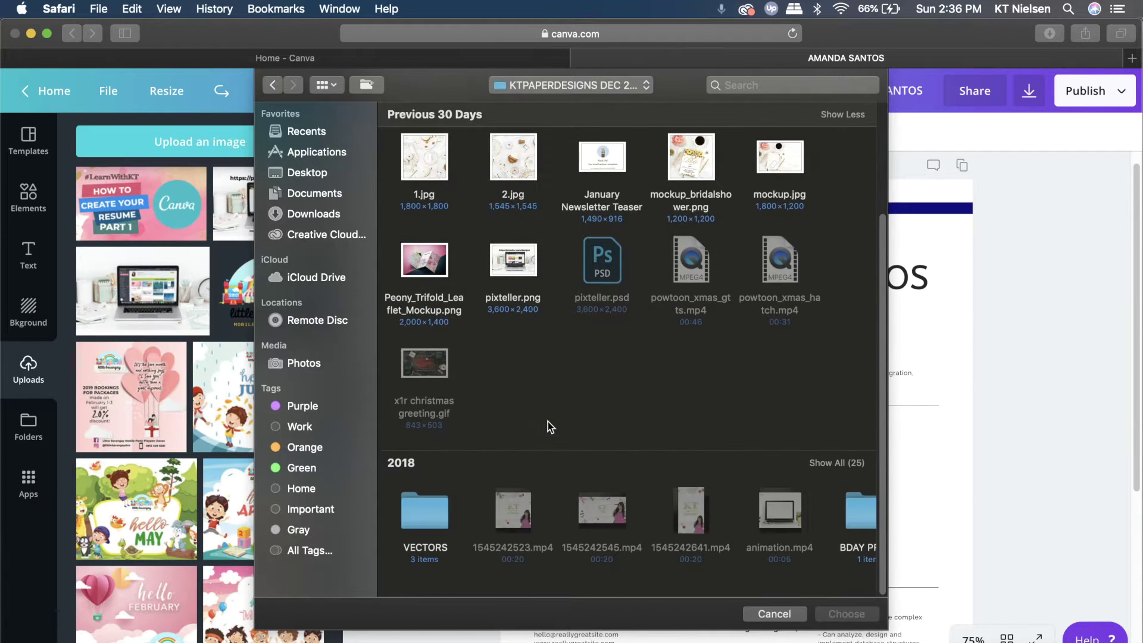
{"action": "left_click", "coordinate": [833, 463]}
{"action": "scroll", "coordinate": [827, 463], "scroll_direction": "down", "scroll_amount": 6}
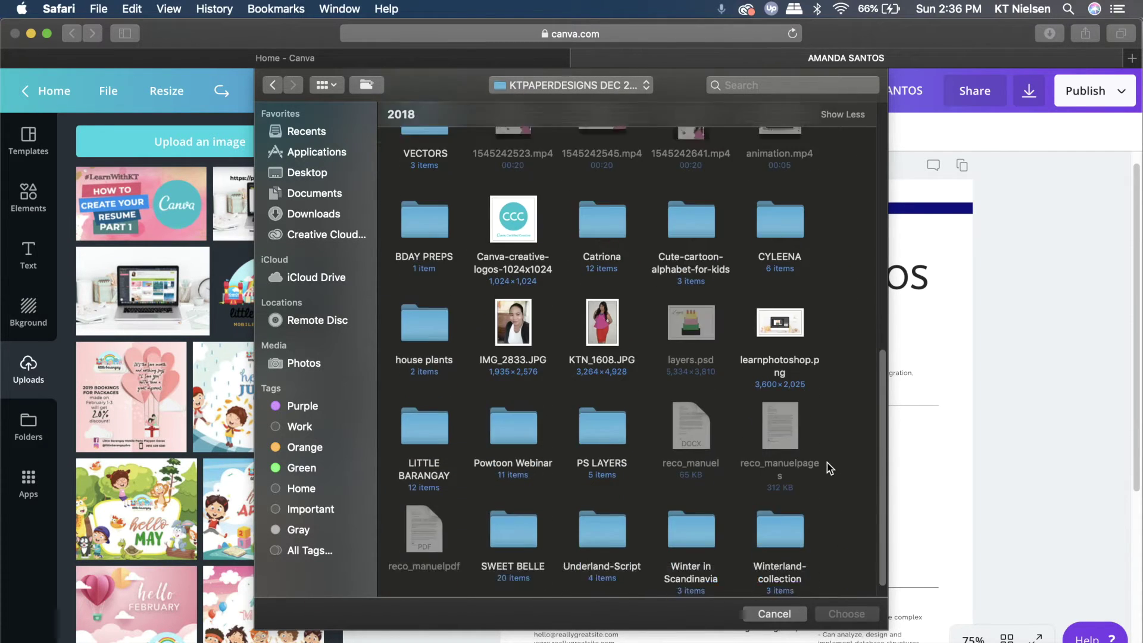
{"action": "scroll", "coordinate": [827, 461], "scroll_direction": "down", "scroll_amount": 1}
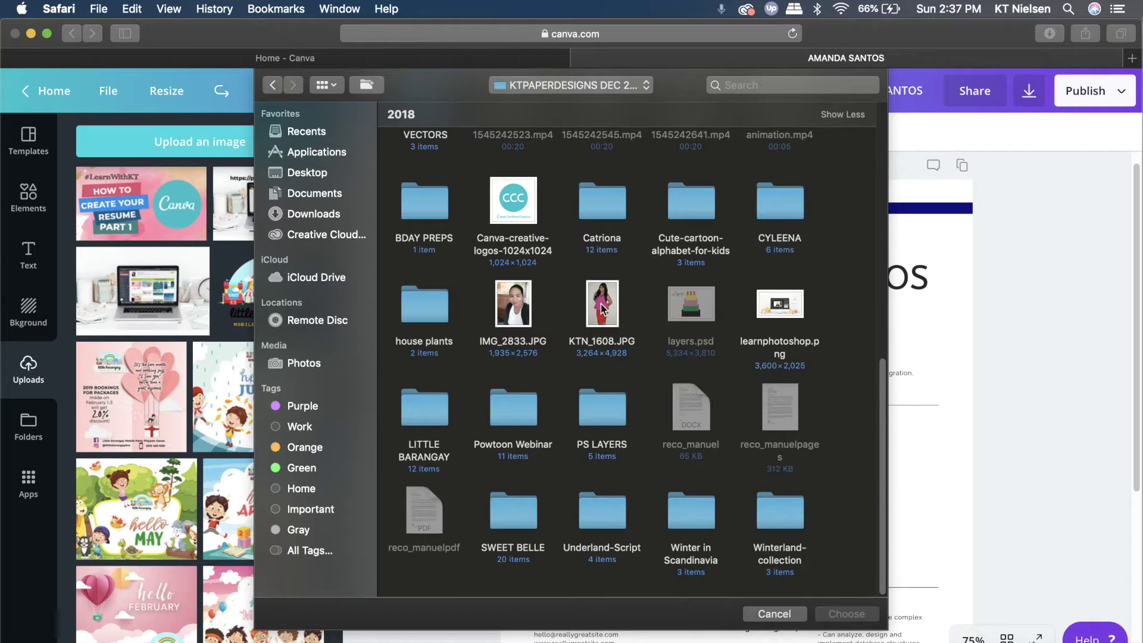
{"action": "double_click", "coordinate": [515, 309]}
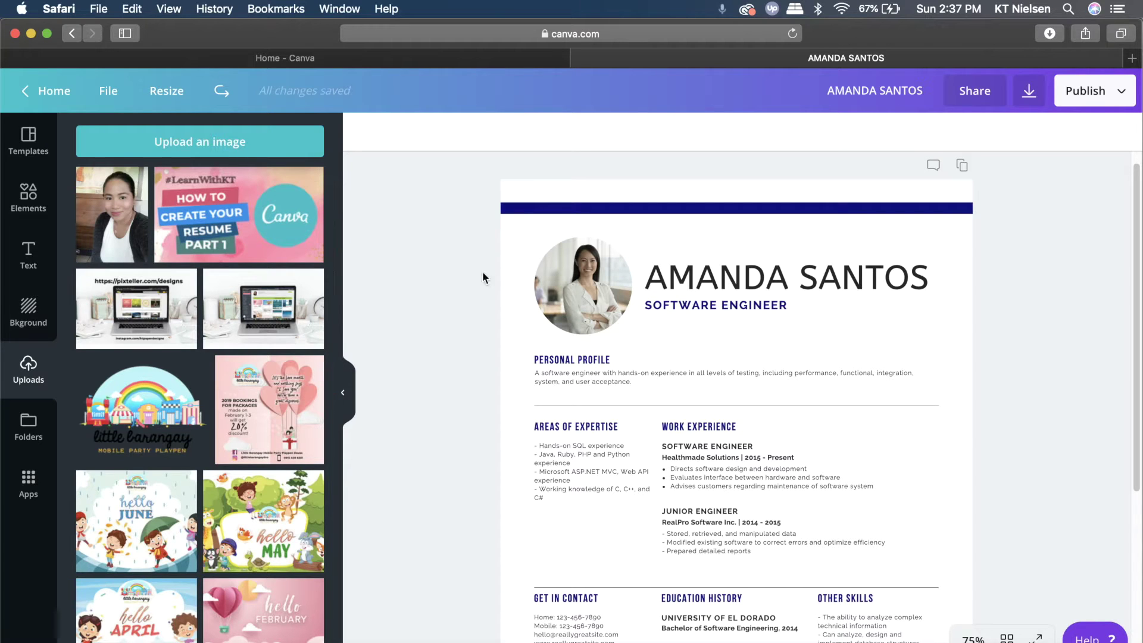
Drop the uploaded portrait into the profile photo circle and crop it
{"action": "left_click", "coordinate": [595, 294]}
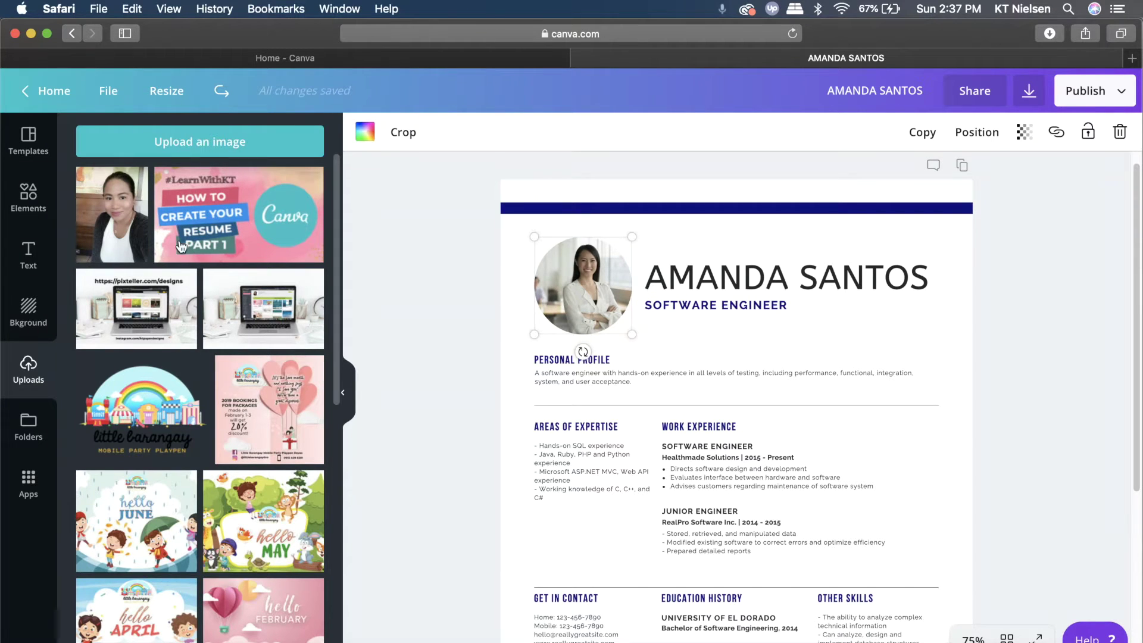
{"action": "left_click_drag", "start_coordinate": [114, 215], "coordinate": [575, 283]}
{"action": "double_click", "coordinate": [582, 281]}
{"action": "left_click", "coordinate": [426, 300]}
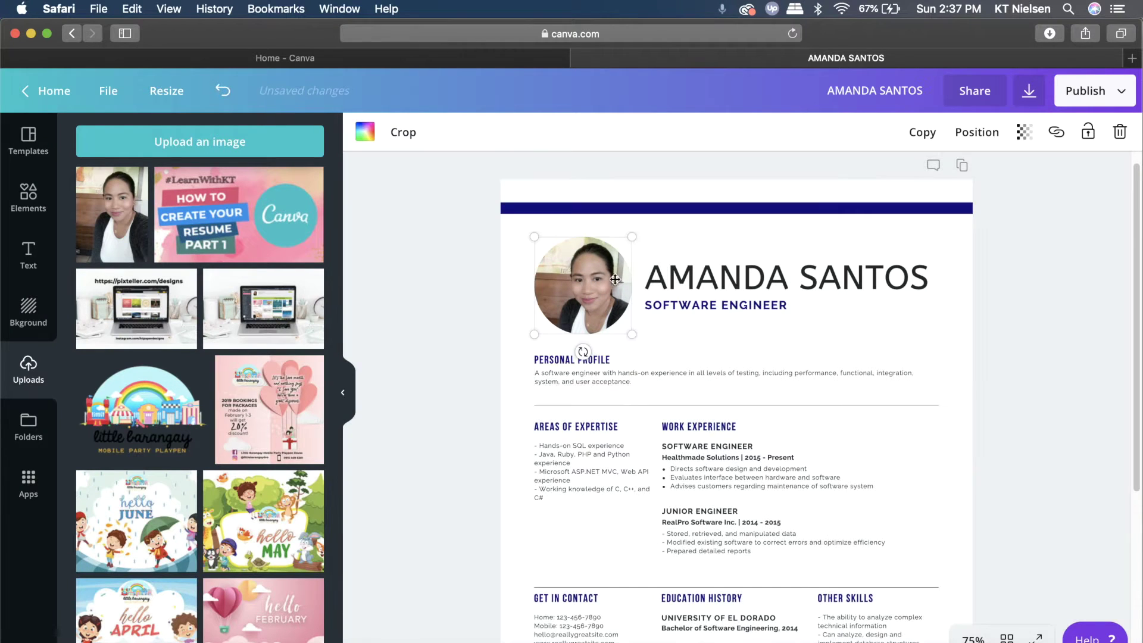
Reselect the profile photo and delete it from the résumé
{"action": "left_click", "coordinate": [958, 355]}
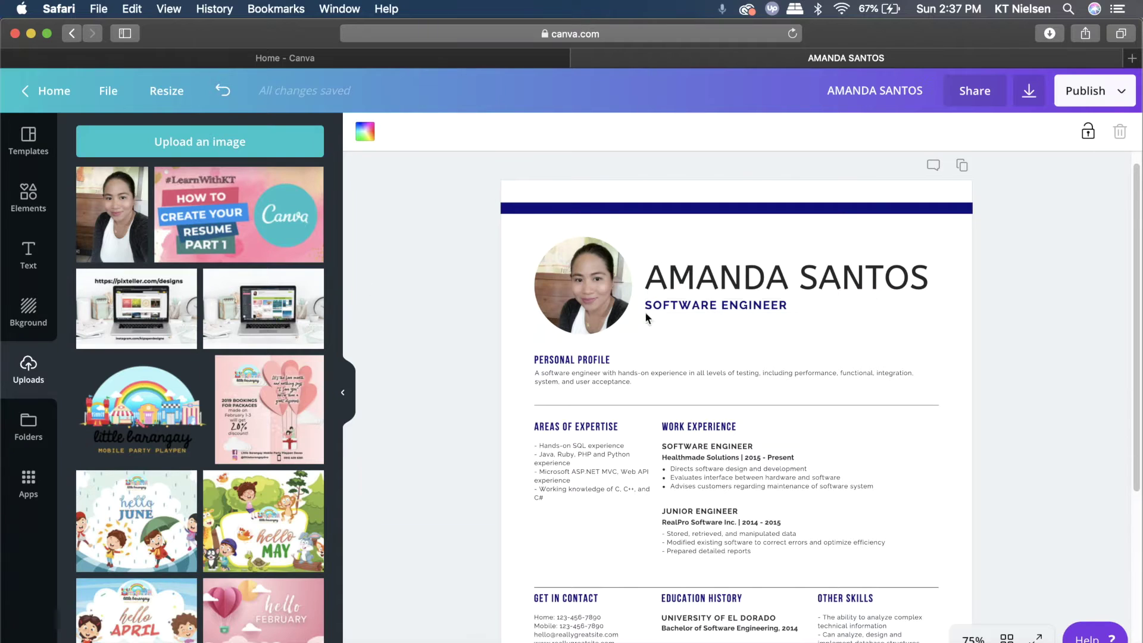
{"action": "left_click", "coordinate": [592, 285]}
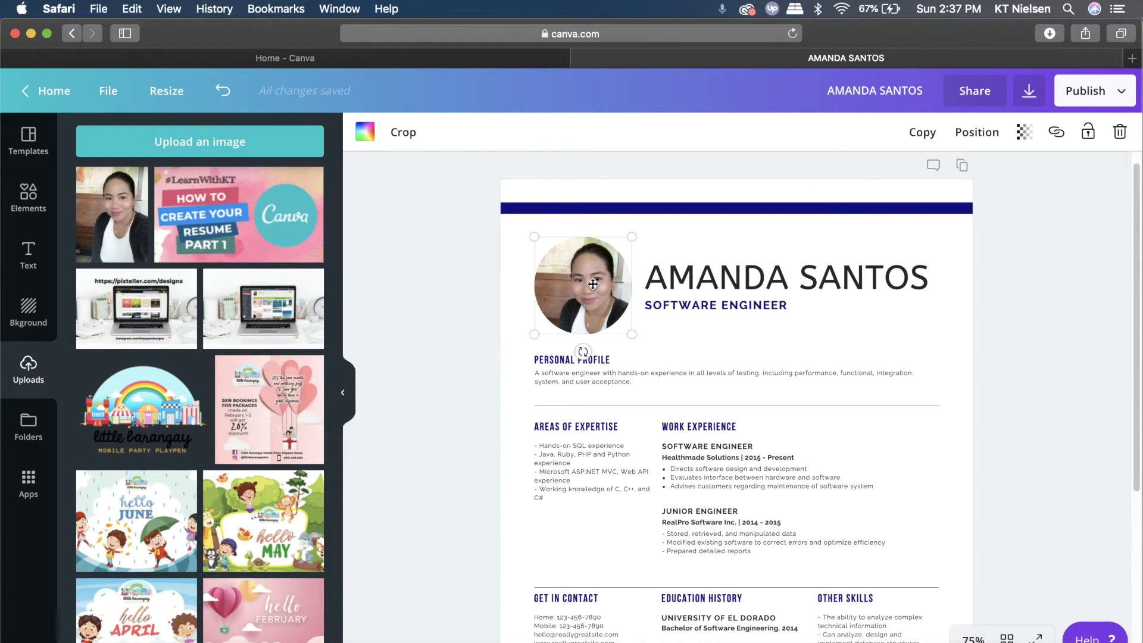
{"action": "key", "text": "Delete"}
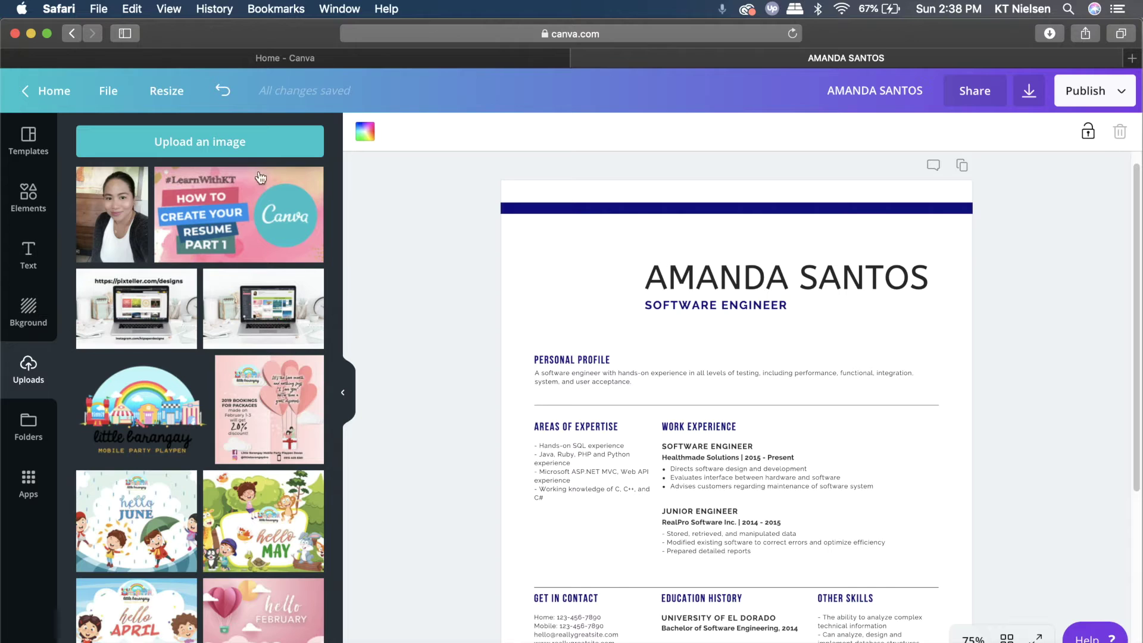
Add the single-cell sky-and-hills grid from Elements > Grids to the page
{"action": "left_click", "coordinate": [25, 202]}
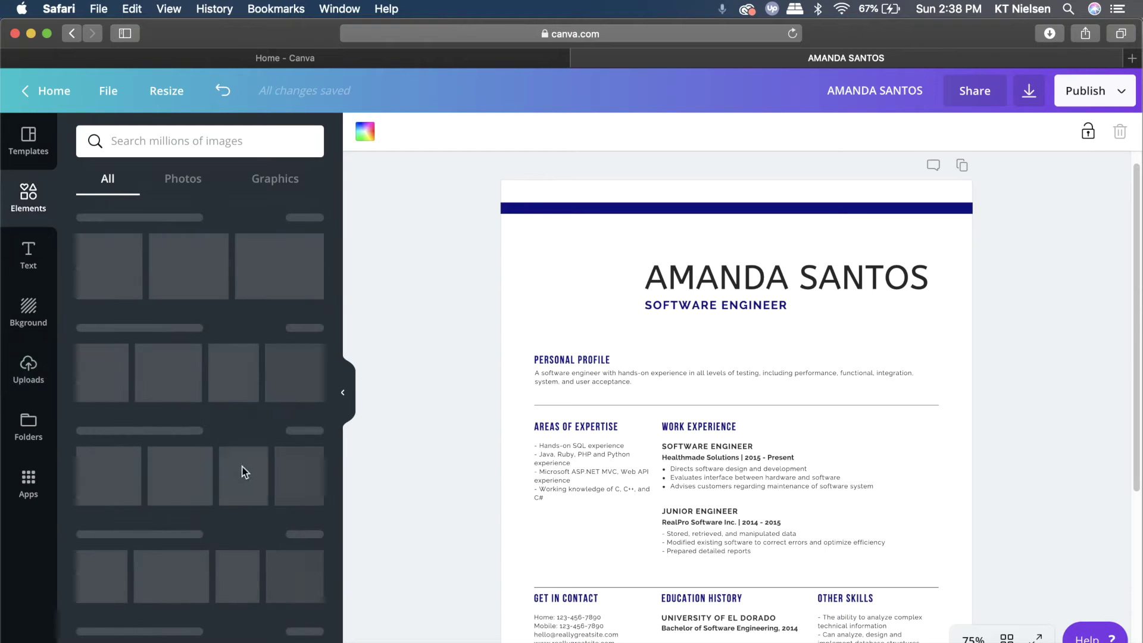
{"action": "scroll", "coordinate": [196, 425], "scroll_direction": "down", "scroll_amount": 3}
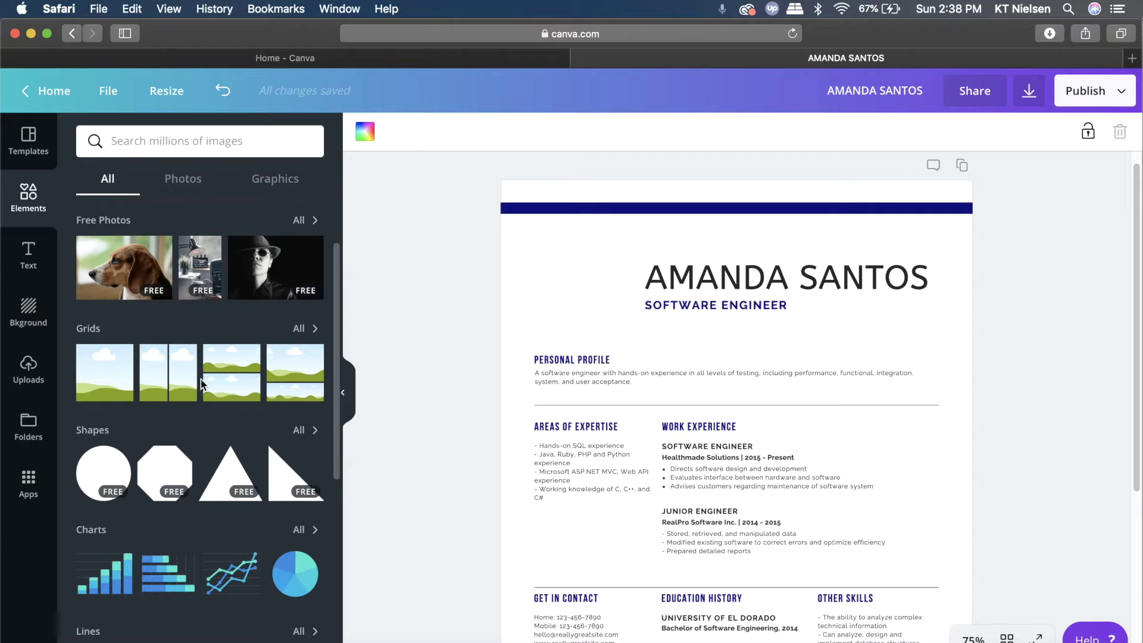
{"action": "left_click", "coordinate": [303, 329]}
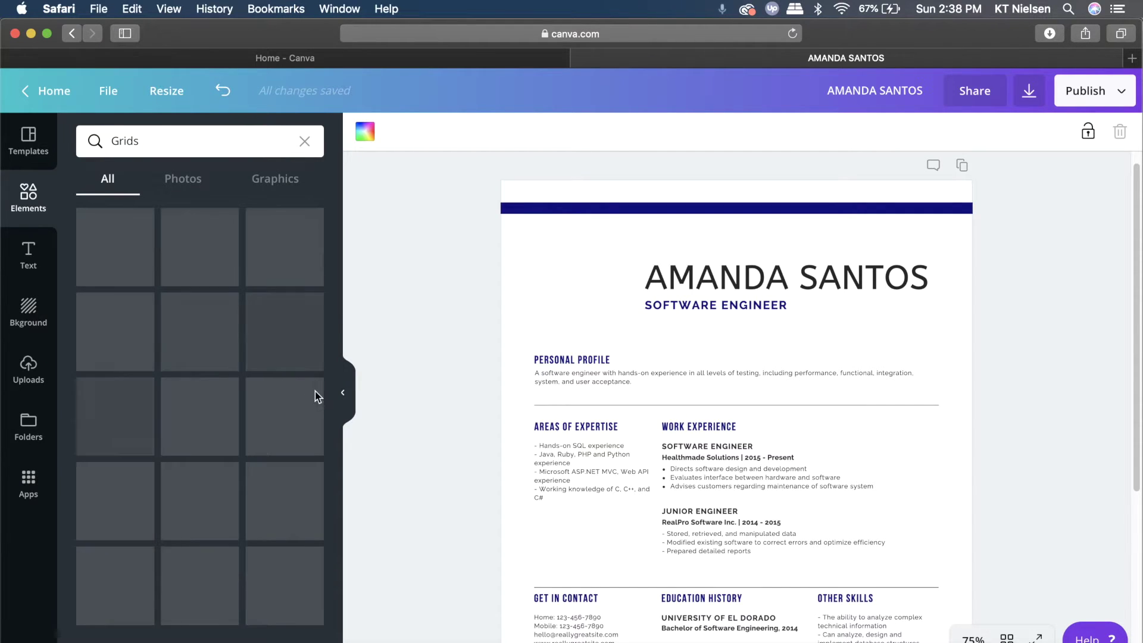
{"action": "scroll", "coordinate": [257, 564], "scroll_direction": "down", "scroll_amount": 2}
{"action": "scroll", "coordinate": [257, 564], "scroll_direction": "down", "scroll_amount": 1}
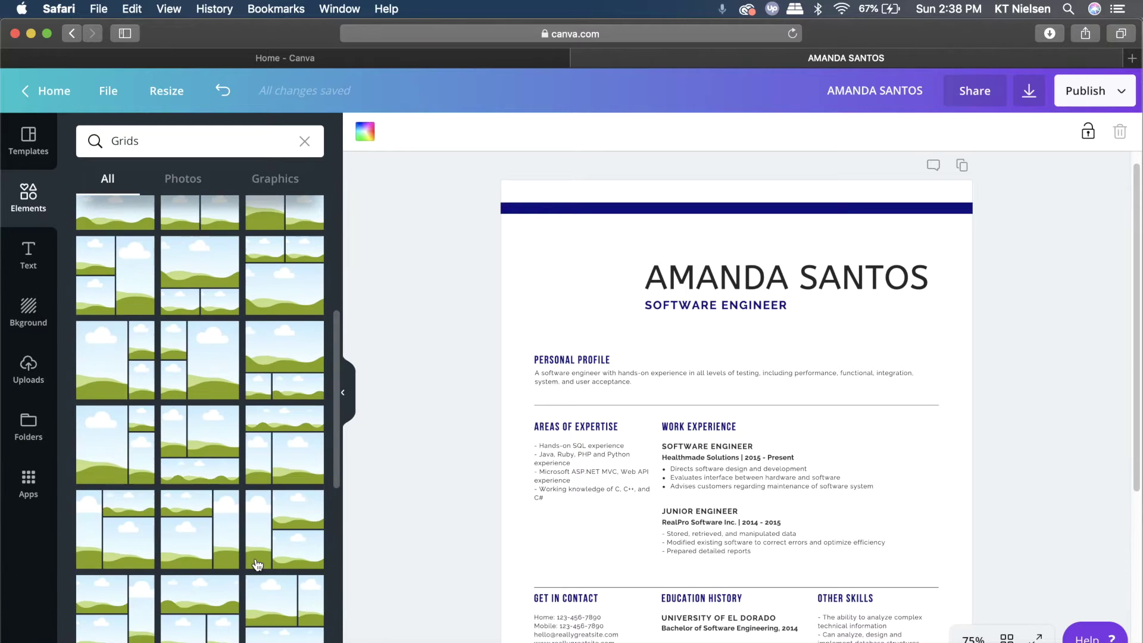
{"action": "scroll", "coordinate": [255, 556], "scroll_direction": "down", "scroll_amount": 4}
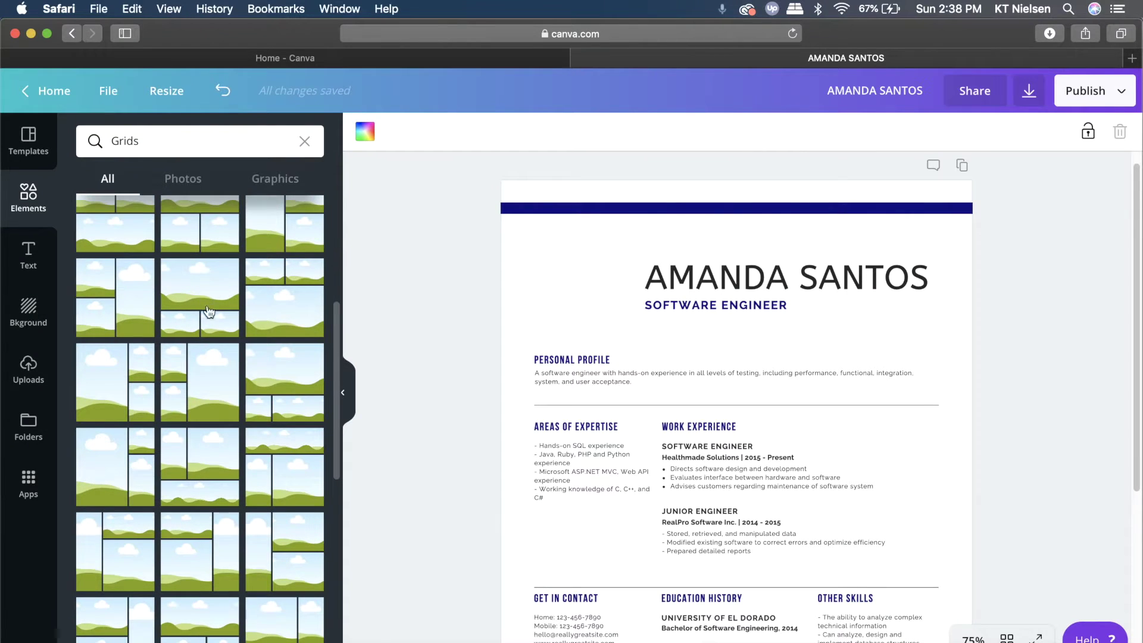
{"action": "scroll", "coordinate": [210, 306], "scroll_direction": "up", "scroll_amount": 5}
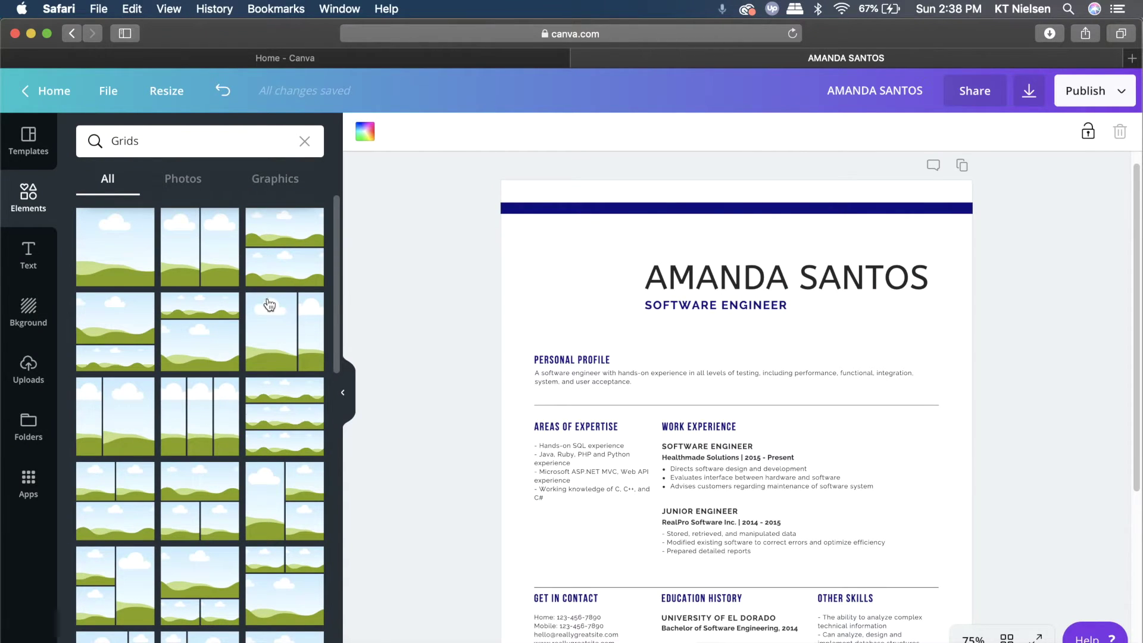
{"action": "left_click", "coordinate": [91, 249]}
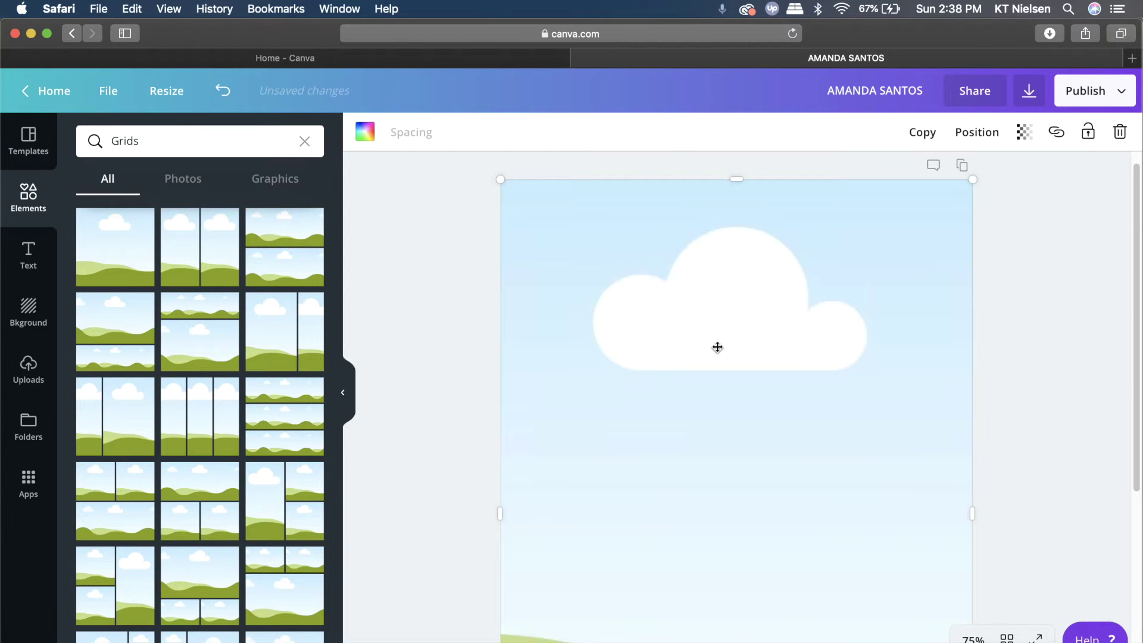
Shrink the grid to about 180 px and move it beside the name heading
{"action": "left_click_drag", "start_coordinate": [973, 178], "coordinate": [536, 619]}
{"action": "left_click_drag", "start_coordinate": [662, 456], "coordinate": [577, 266]}
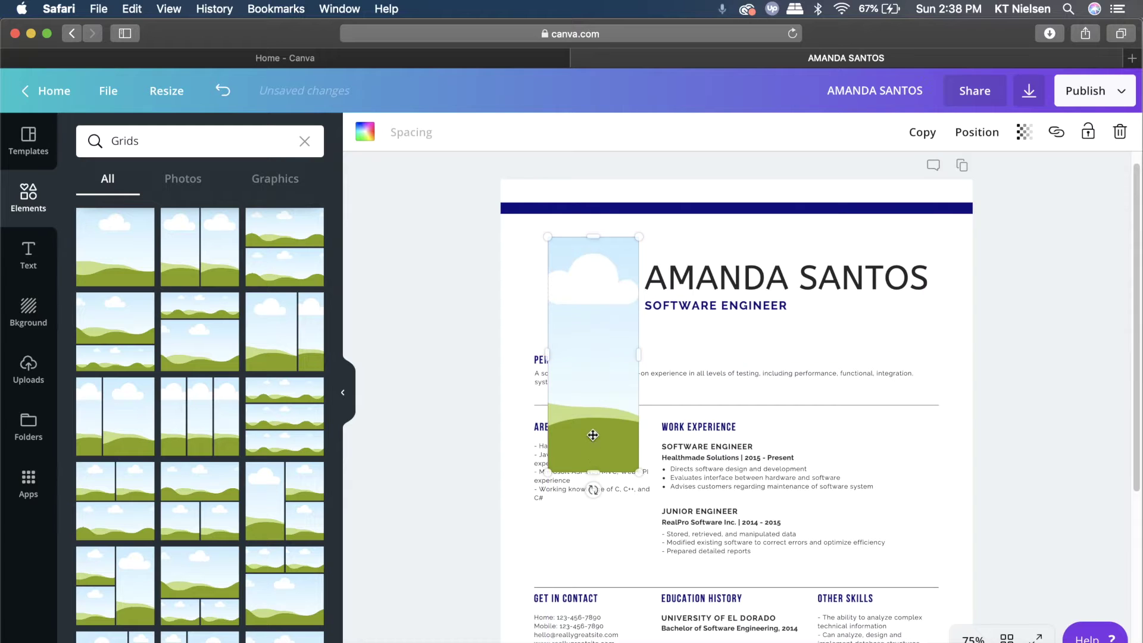
{"action": "left_click_drag", "start_coordinate": [595, 479], "coordinate": [601, 326]}
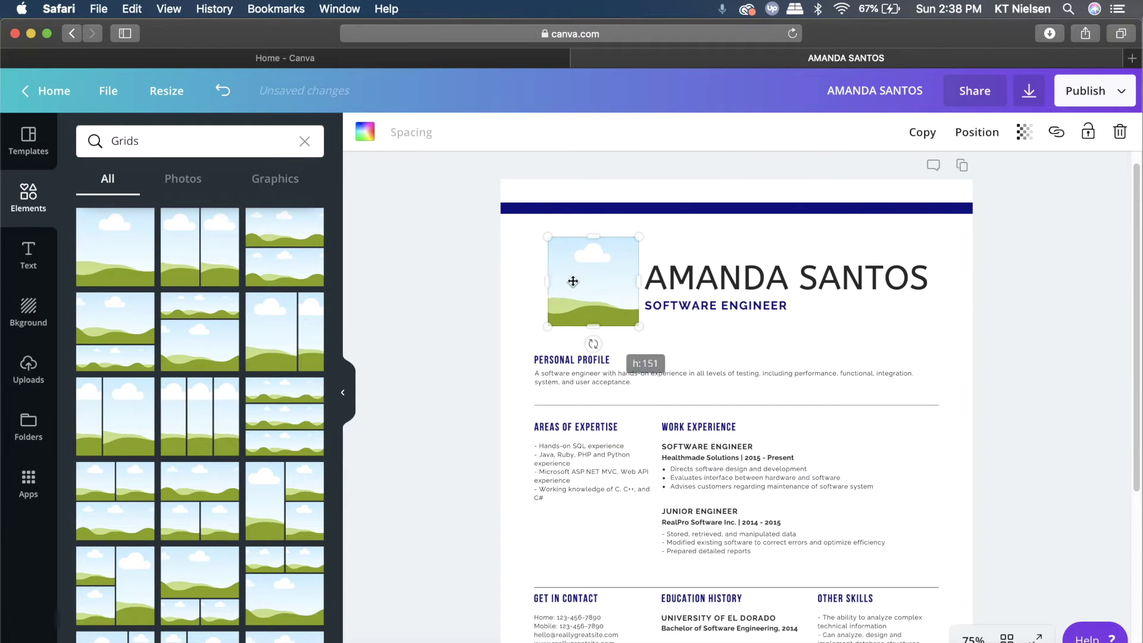
{"action": "left_click_drag", "start_coordinate": [548, 281], "coordinate": [532, 283]}
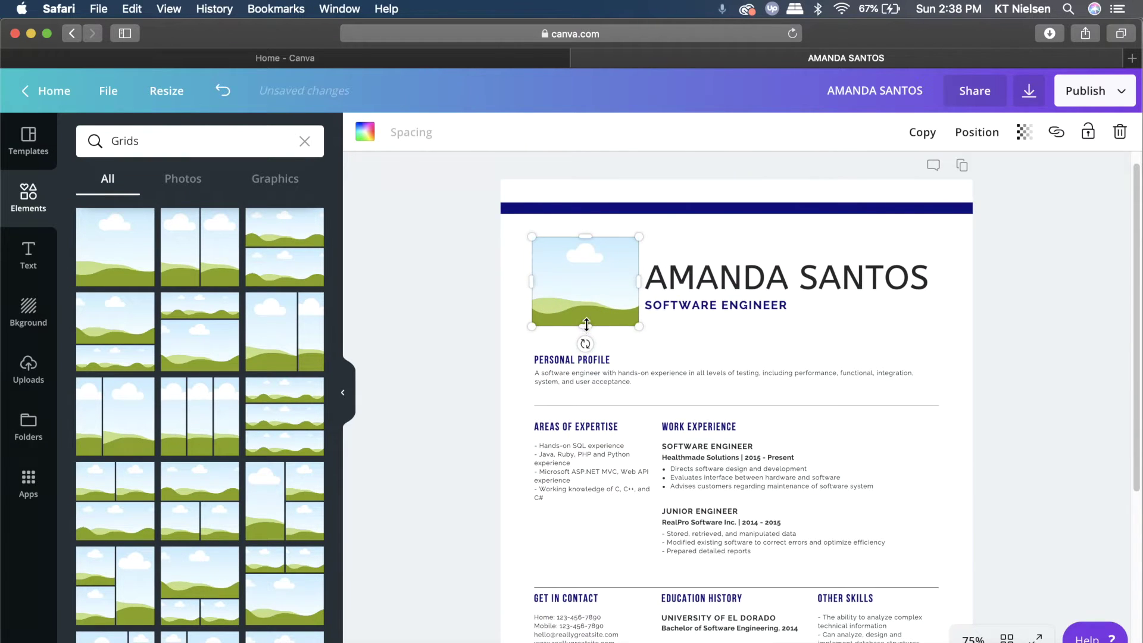
{"action": "left_click_drag", "start_coordinate": [585, 327], "coordinate": [585, 339]}
{"action": "left_click_drag", "start_coordinate": [603, 291], "coordinate": [635, 282]}
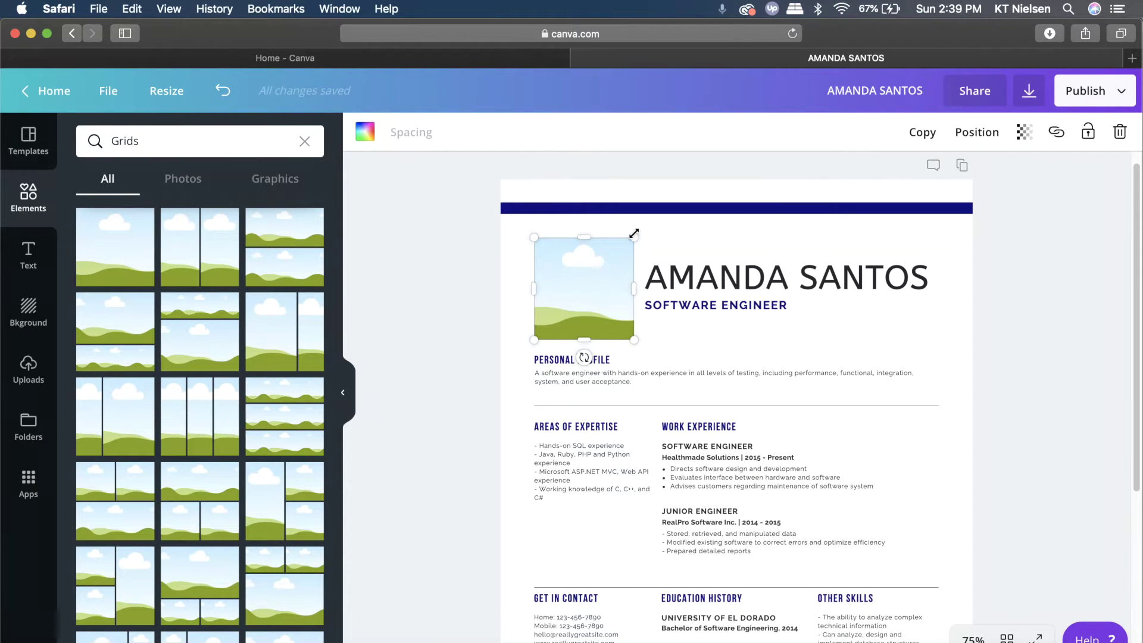
Fine-tune the photo frame's size so it sits level with the name and title
{"action": "left_click_drag", "start_coordinate": [634, 237], "coordinate": [692, 207]}
{"action": "mouse_move", "coordinate": [643, 234]}
{"action": "left_mouse_down"}
{"action": "mouse_move", "coordinate": [623, 245]}
{"action": "mouse_move", "coordinate": [643, 205]}
{"action": "mouse_move", "coordinate": [653, 225]}
{"action": "mouse_move", "coordinate": [620, 237]}
{"action": "mouse_move", "coordinate": [673, 213]}
{"action": "mouse_move", "coordinate": [636, 242]}
{"action": "left_mouse_up"}
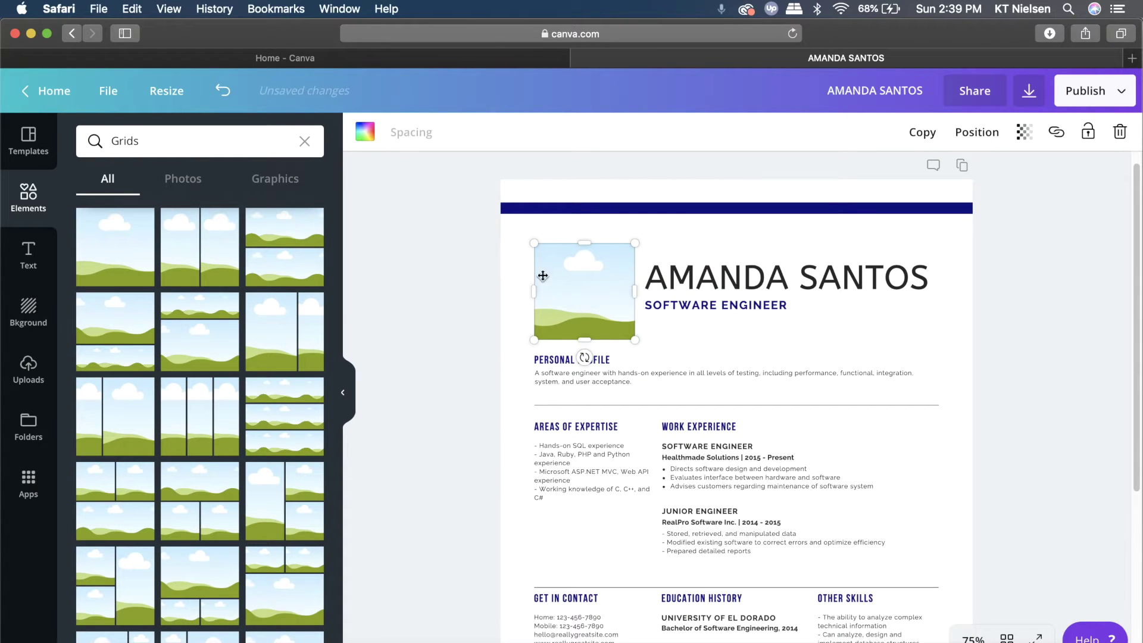
{"action": "left_click_drag", "start_coordinate": [582, 236], "coordinate": [967, 265]}
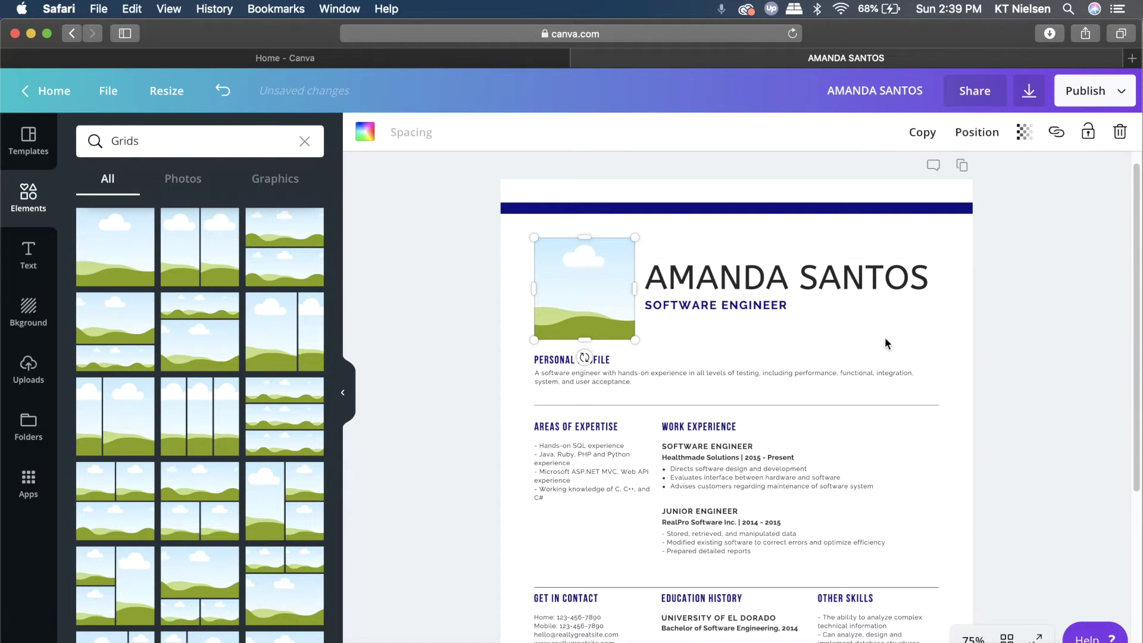
{"action": "left_click", "coordinate": [959, 324]}
{"action": "left_click", "coordinate": [591, 305]}
Drop the uploaded portrait into the square frame and recrop it to centre the face
{"action": "left_click", "coordinate": [19, 379]}
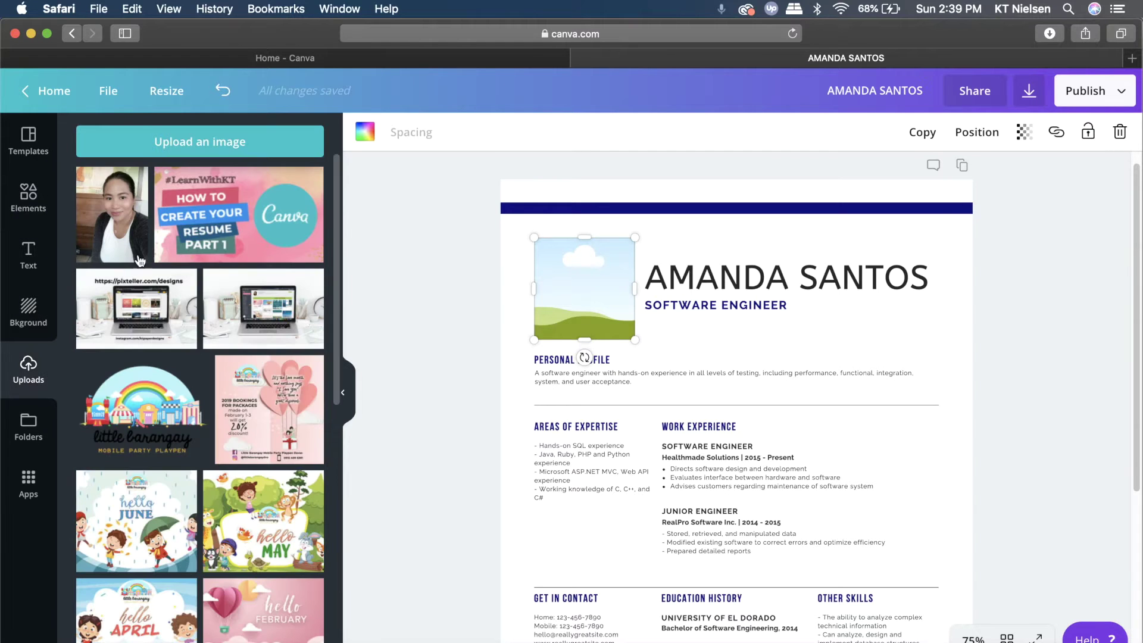
{"action": "left_click_drag", "start_coordinate": [119, 222], "coordinate": [551, 289]}
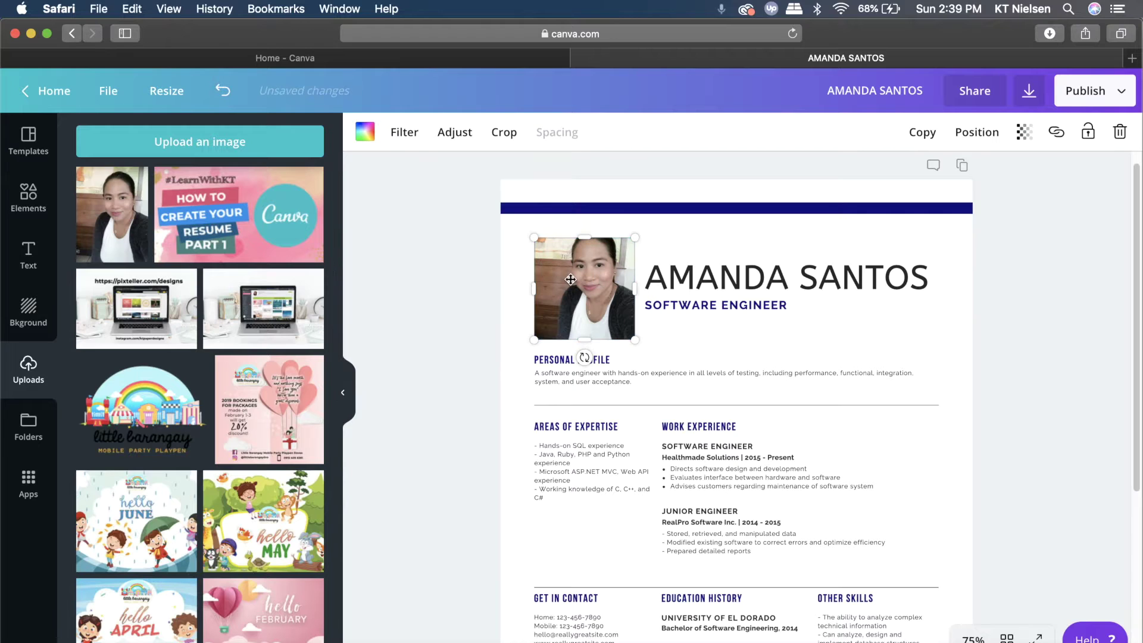
{"action": "double_click", "coordinate": [551, 274]}
{"action": "left_click", "coordinate": [512, 276]}
{"action": "double_click", "coordinate": [589, 296]}
{"action": "left_click_drag", "start_coordinate": [567, 291], "coordinate": [596, 301]}
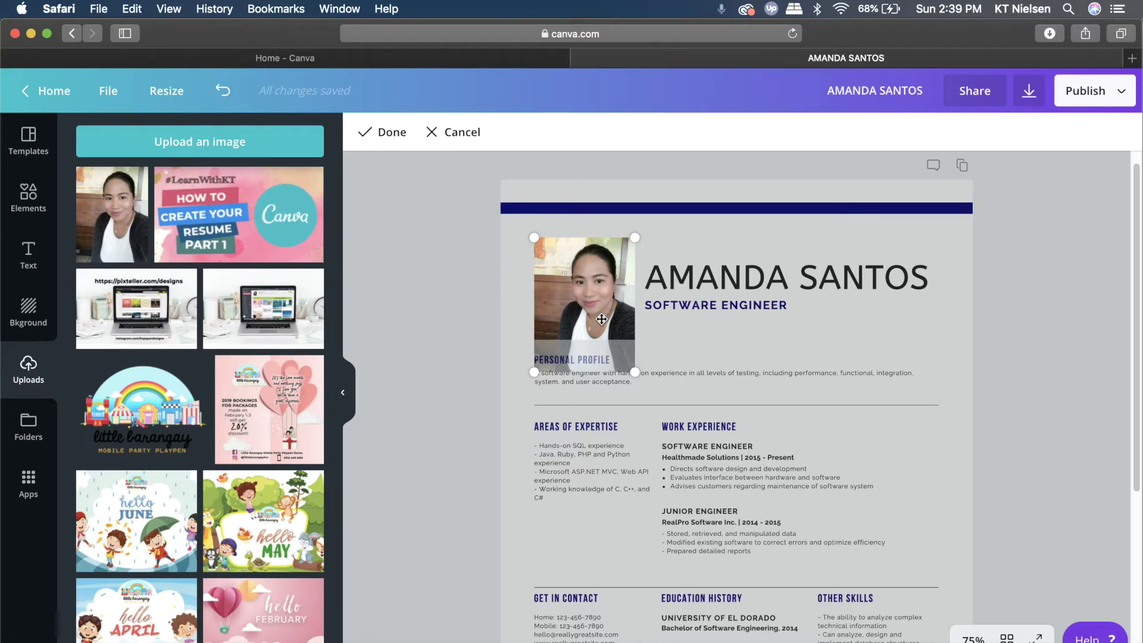
{"action": "left_click", "coordinate": [516, 306]}
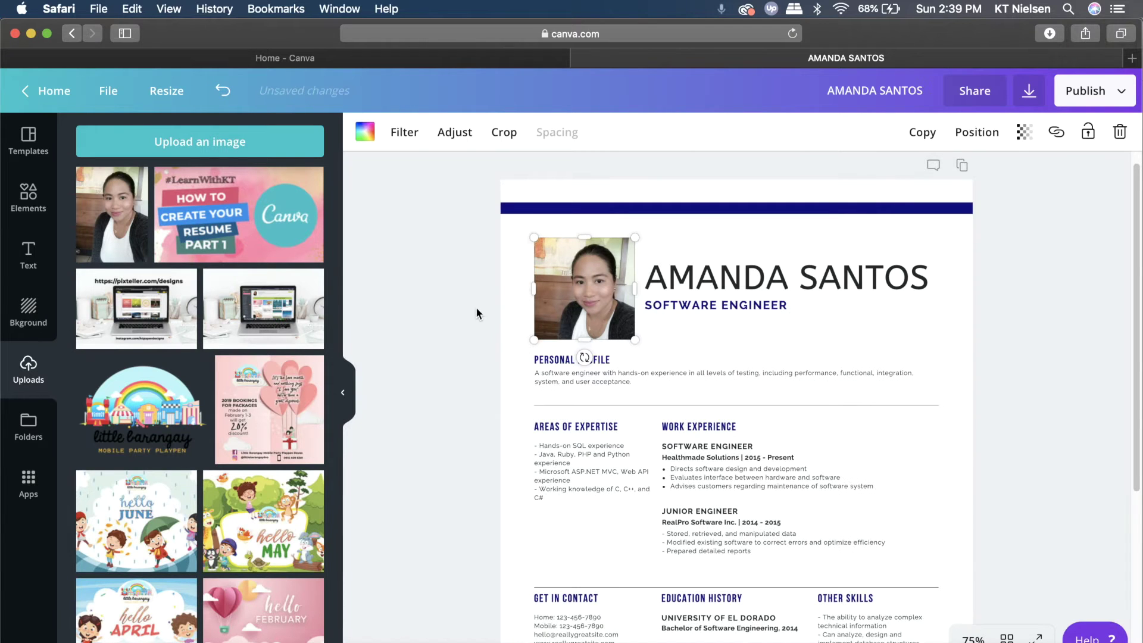
{"action": "left_click", "coordinate": [512, 294]}
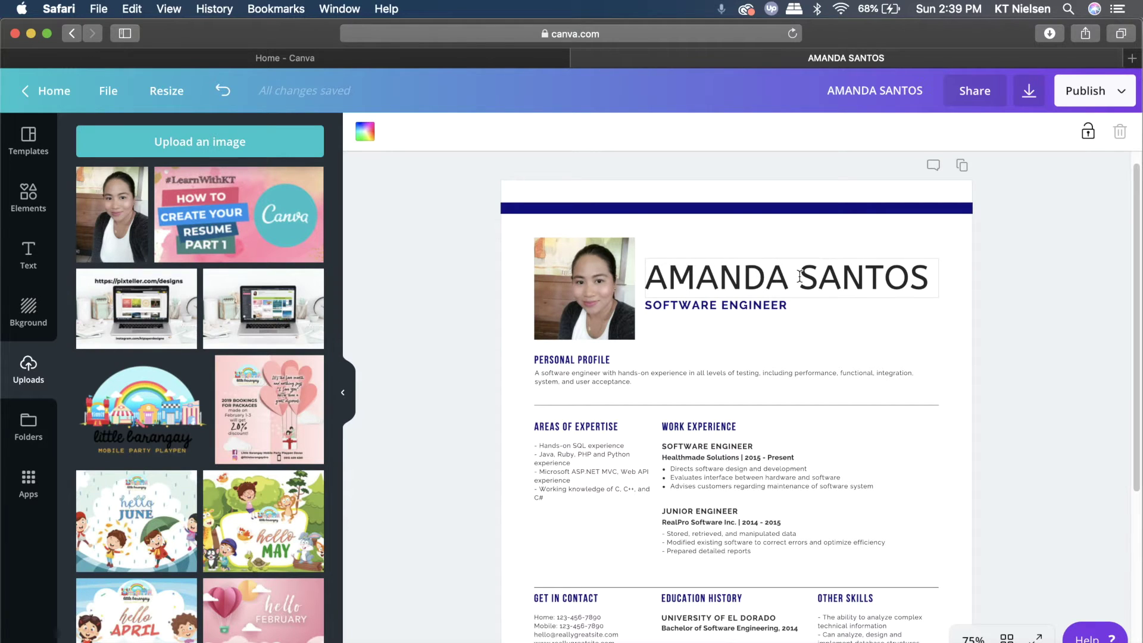
Widen the name heading's text box
{"action": "left_click", "coordinate": [877, 282]}
{"action": "left_click_drag", "start_coordinate": [930, 279], "coordinate": [655, 268]}
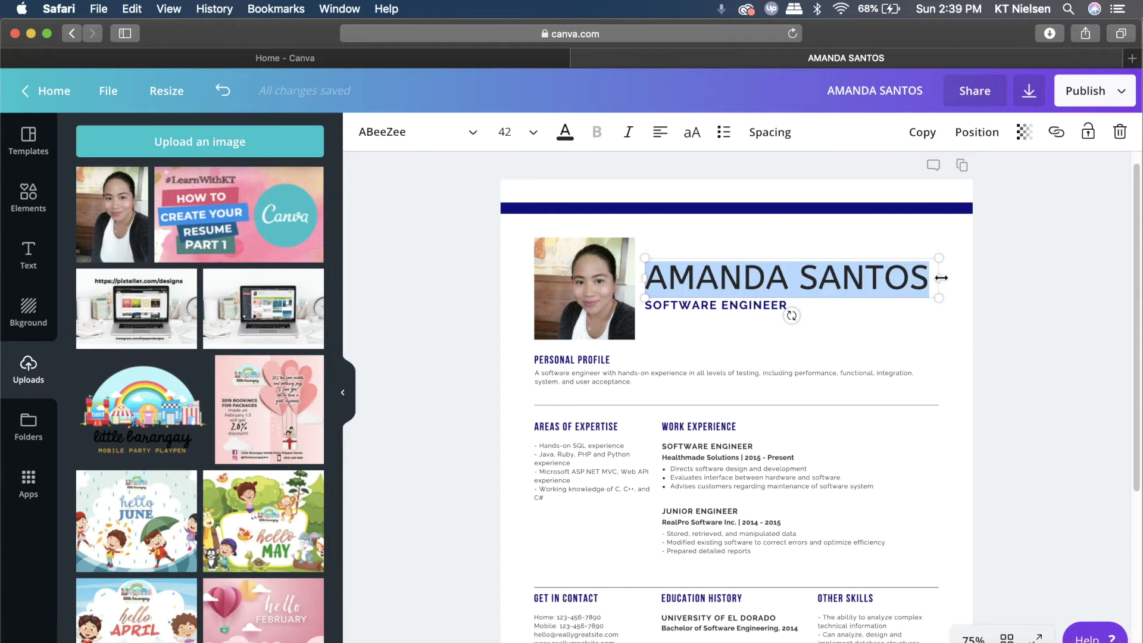
{"action": "key", "text": "Escape"}
{"action": "left_click_drag", "start_coordinate": [958, 277], "coordinate": [959, 277]}
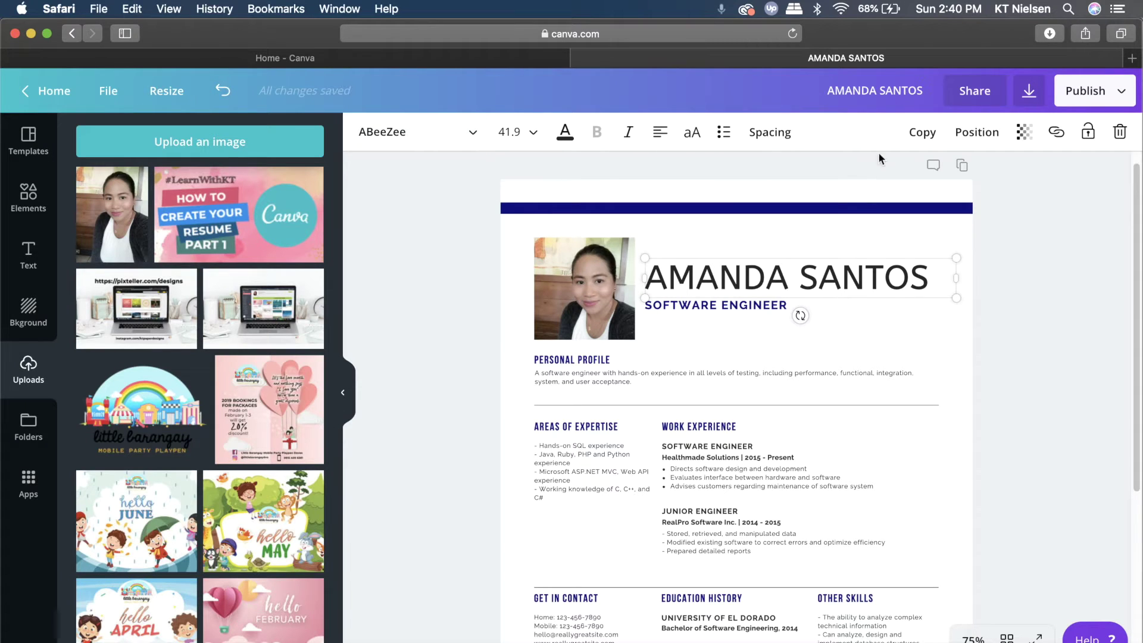
Increase the name heading's letter spacing in the Spacing settings
{"action": "left_click", "coordinate": [771, 132]}
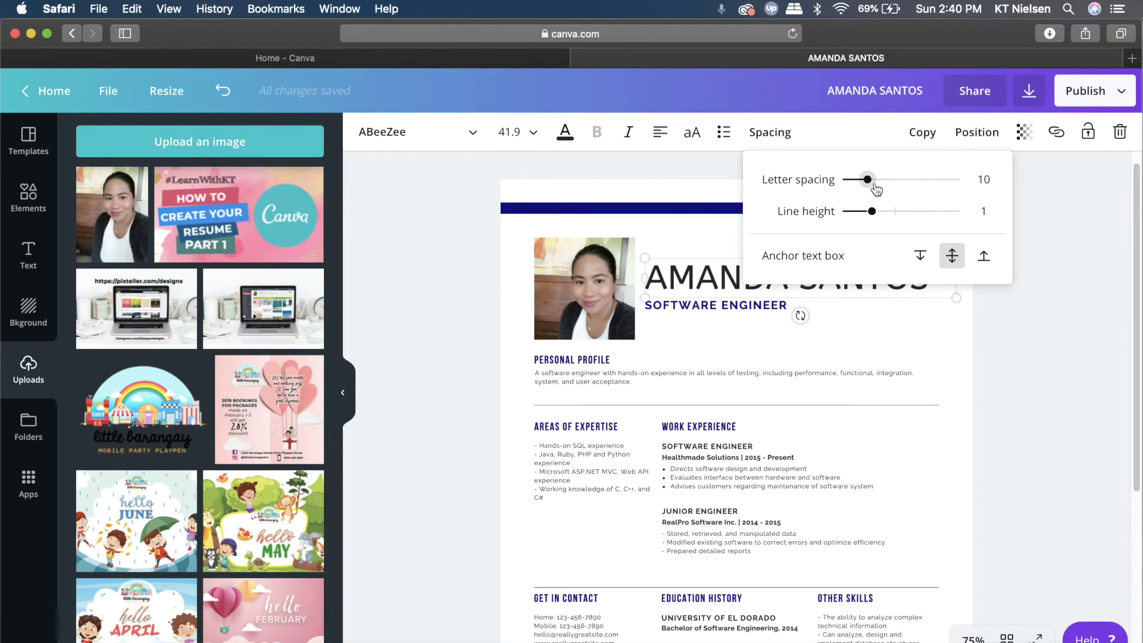
{"action": "left_click_drag", "start_coordinate": [866, 186], "coordinate": [869, 186]}
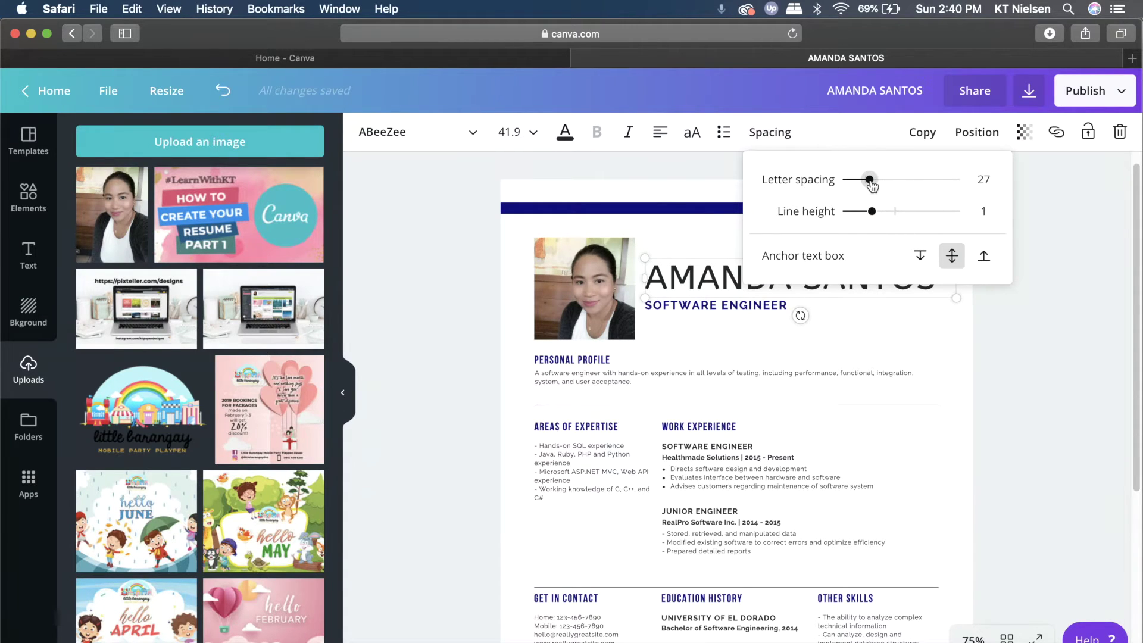
{"action": "left_click", "coordinate": [1052, 243]}
{"action": "left_click", "coordinate": [1049, 243]}
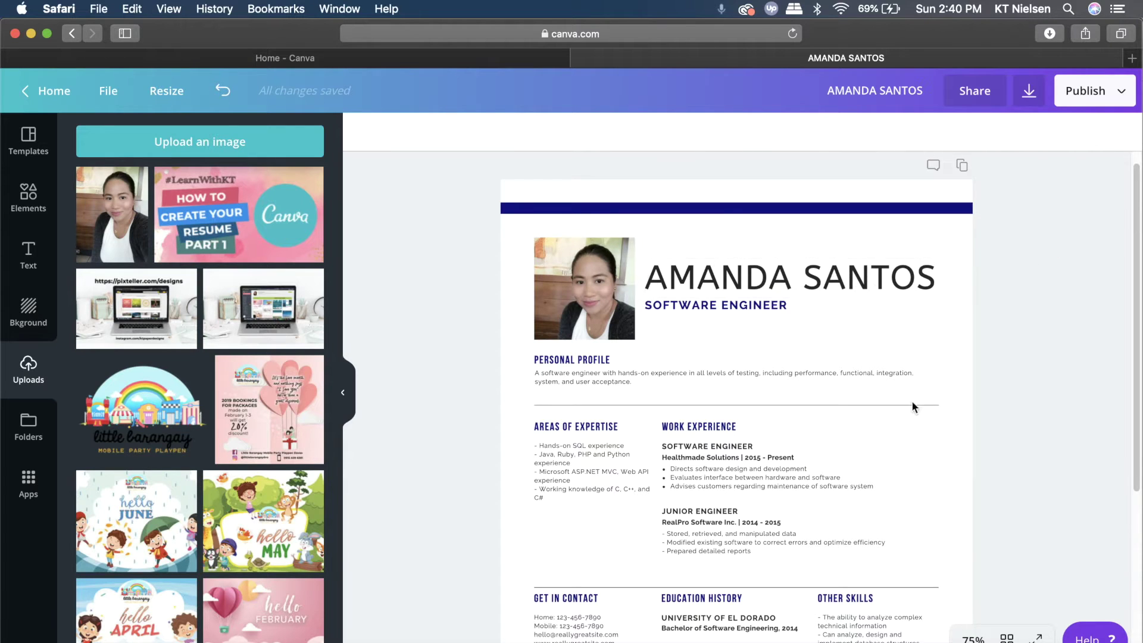
{"action": "left_click", "coordinate": [888, 290]}
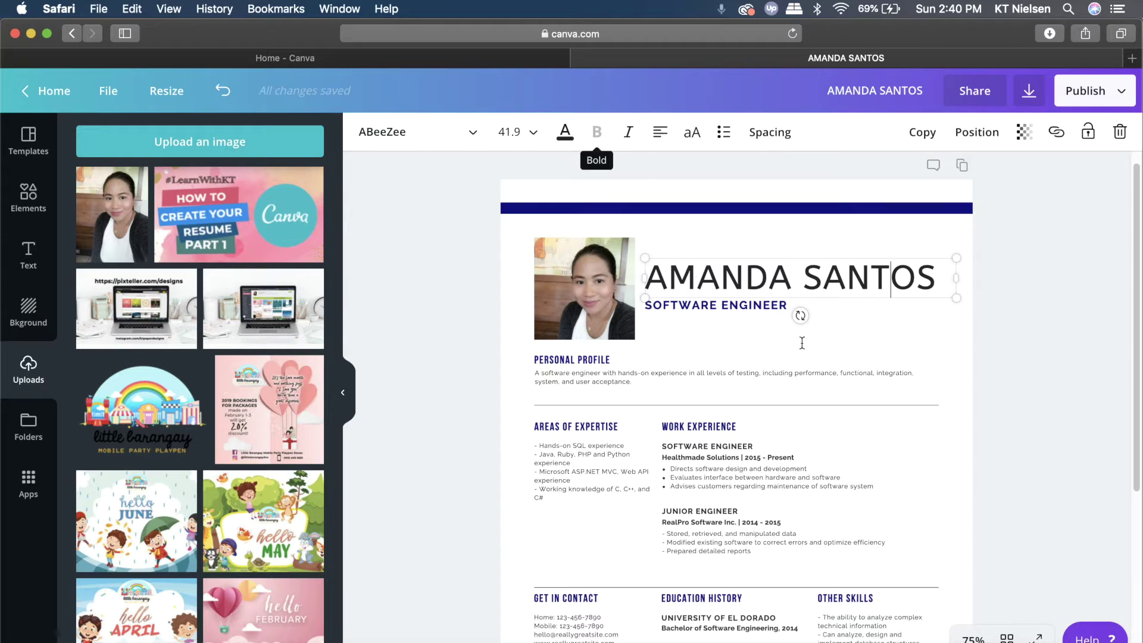
{"action": "key", "text": "super+a"}
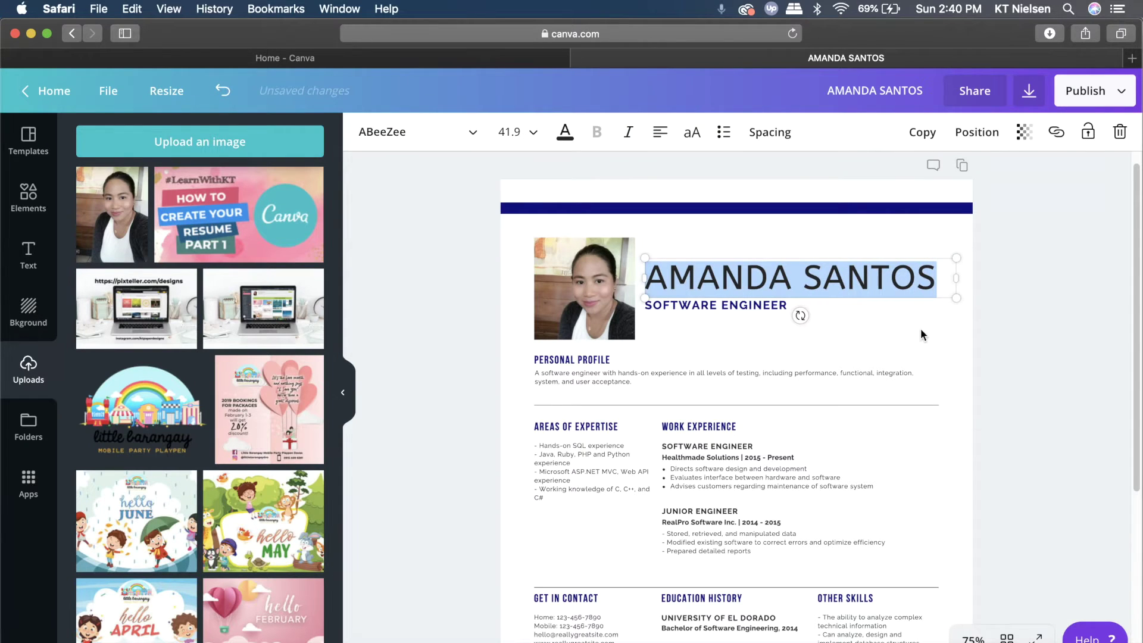
{"action": "left_click", "coordinate": [936, 326]}
{"action": "left_click", "coordinate": [745, 277]}
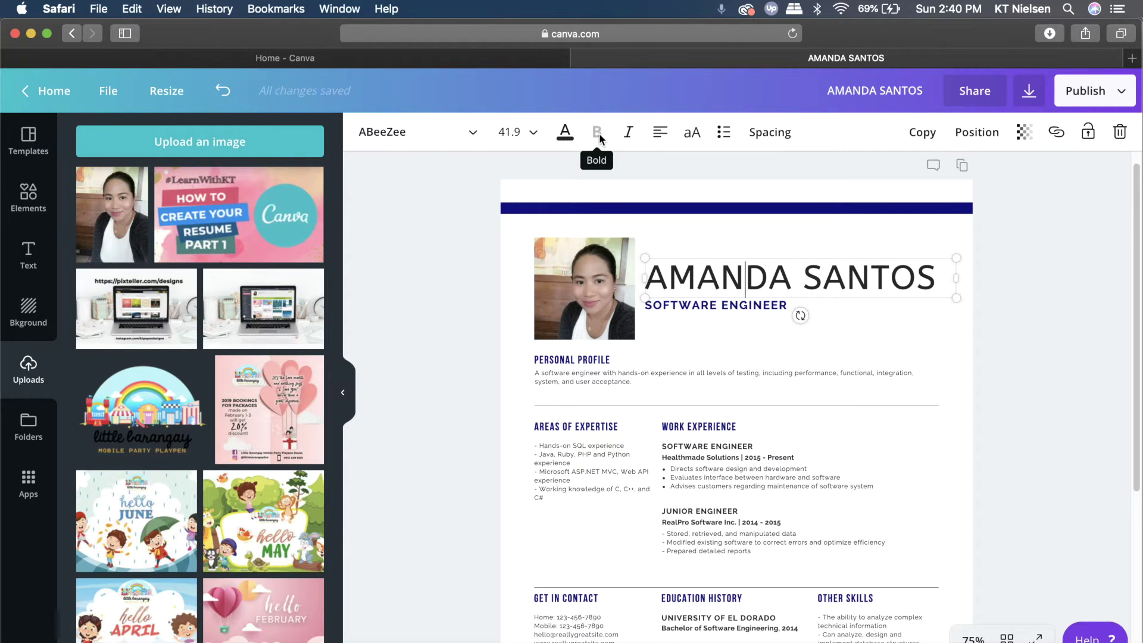
Try the Alike font, then settle on Bebas Neue for the name heading
{"action": "left_click", "coordinate": [463, 138]}
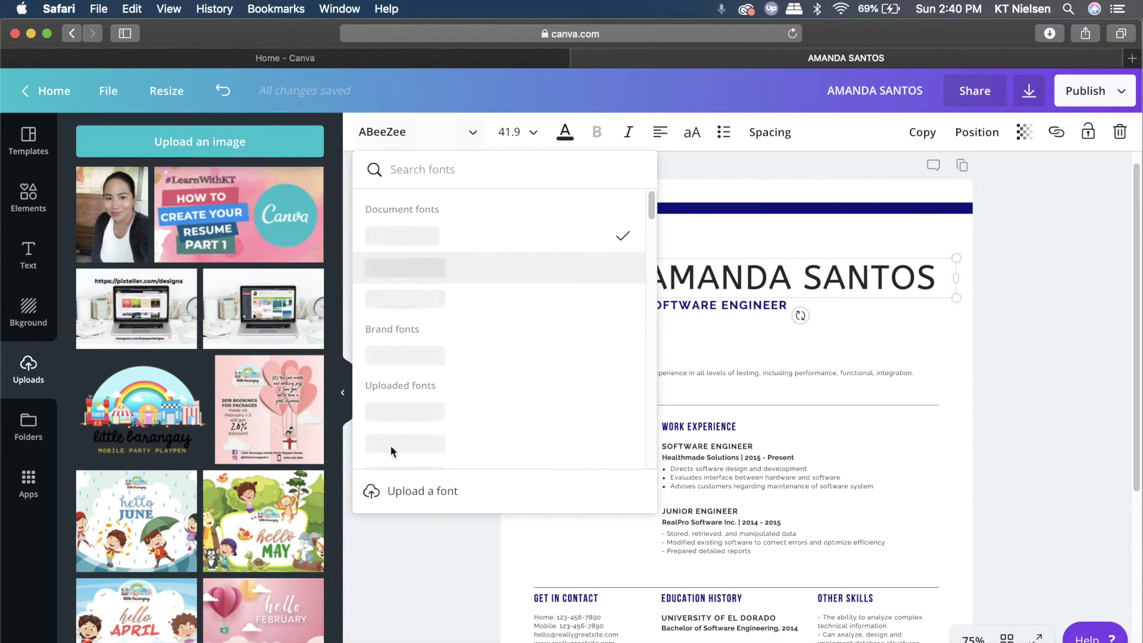
{"action": "scroll", "coordinate": [480, 426], "scroll_direction": "down", "scroll_amount": 15}
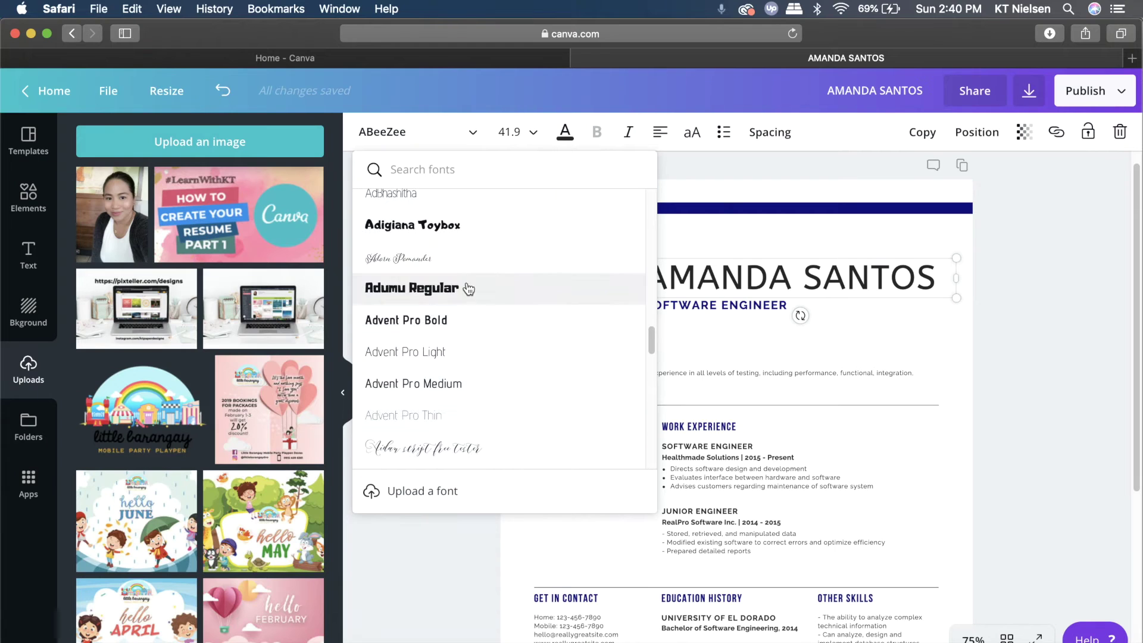
{"action": "scroll", "coordinate": [472, 326], "scroll_direction": "down", "scroll_amount": 5}
{"action": "scroll", "coordinate": [474, 327], "scroll_direction": "down", "scroll_amount": 3}
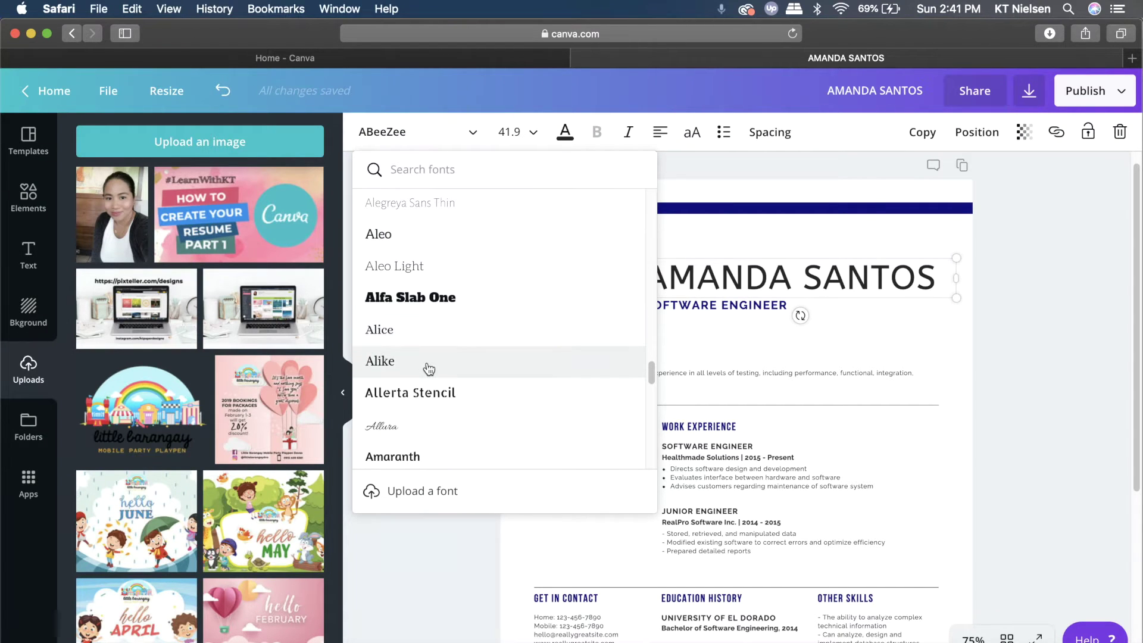
{"action": "left_click", "coordinate": [428, 361]}
{"action": "double_click", "coordinate": [840, 273]}
{"action": "left_click", "coordinate": [898, 275]}
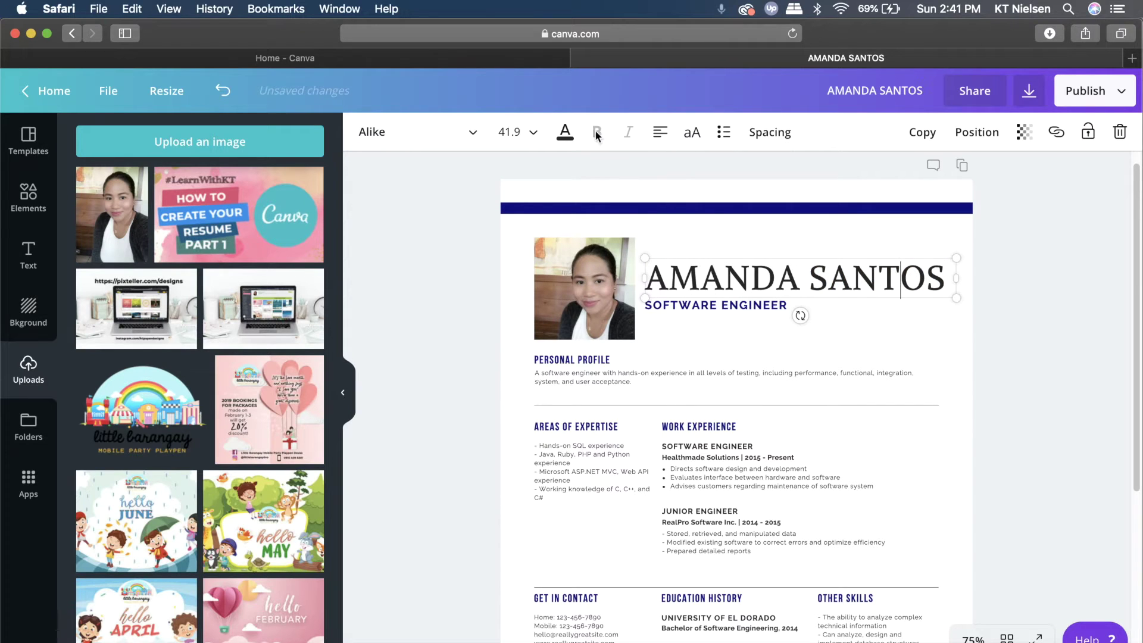
{"action": "key", "text": "super+z"}
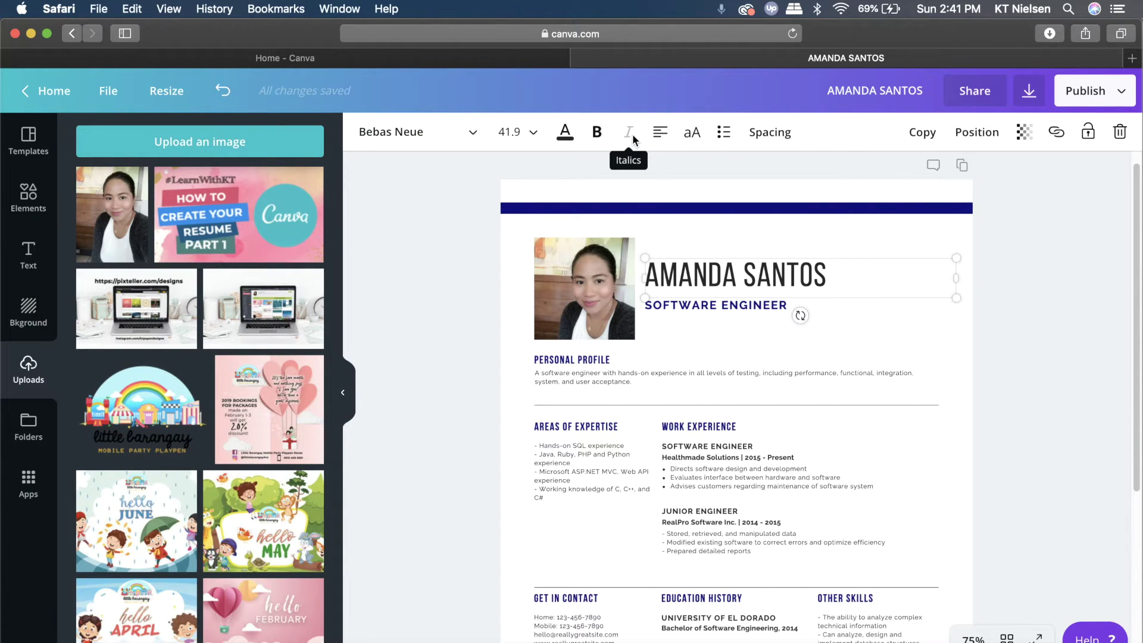
{"action": "left_click", "coordinate": [958, 255]}
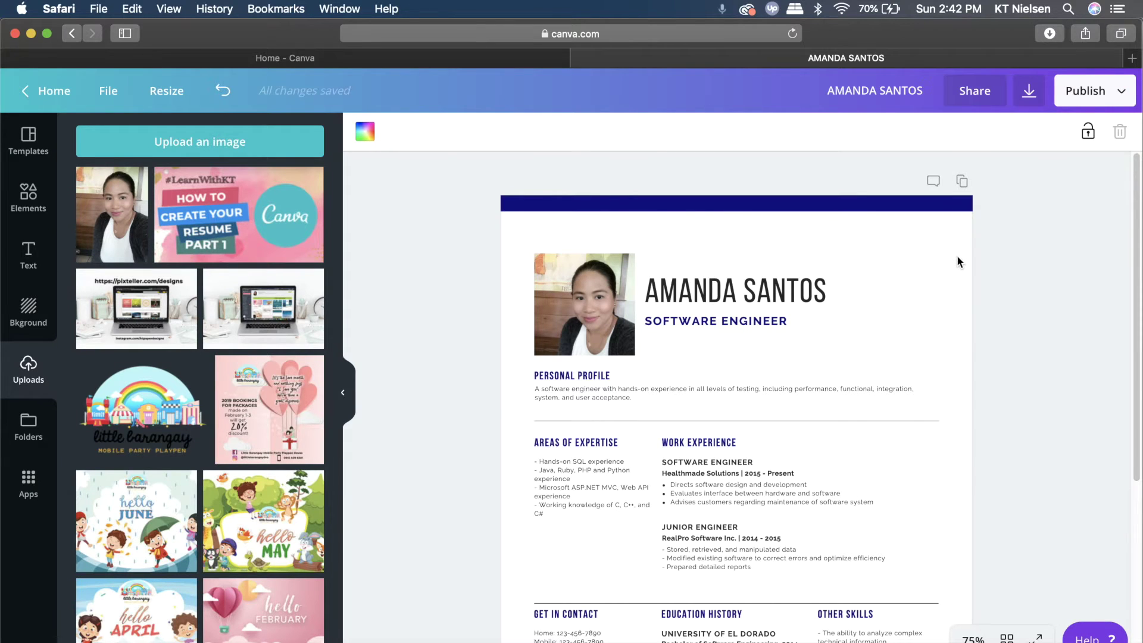
Select the SOFTWARE ENGINEER subtitle text and type PARTY PLANNER in its place
{"action": "left_click", "coordinate": [803, 320]}
{"action": "left_click_drag", "start_coordinate": [802, 319], "coordinate": [645, 314]}
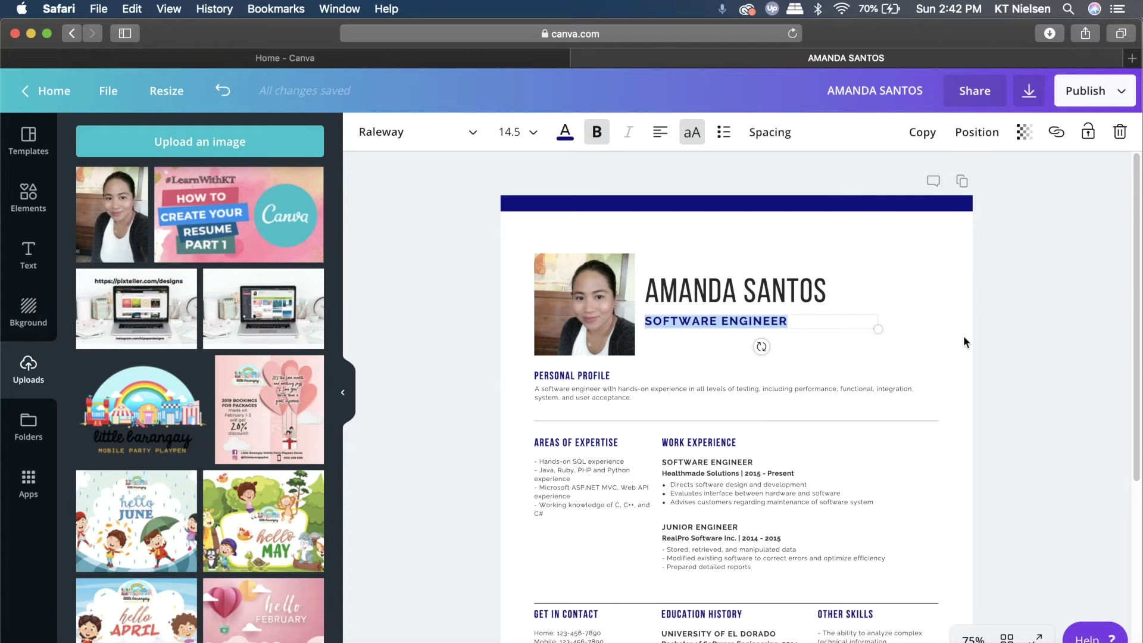
{"action": "type", "text": "PARTY PLANNER"}
{"action": "left_click", "coordinate": [1086, 333]}
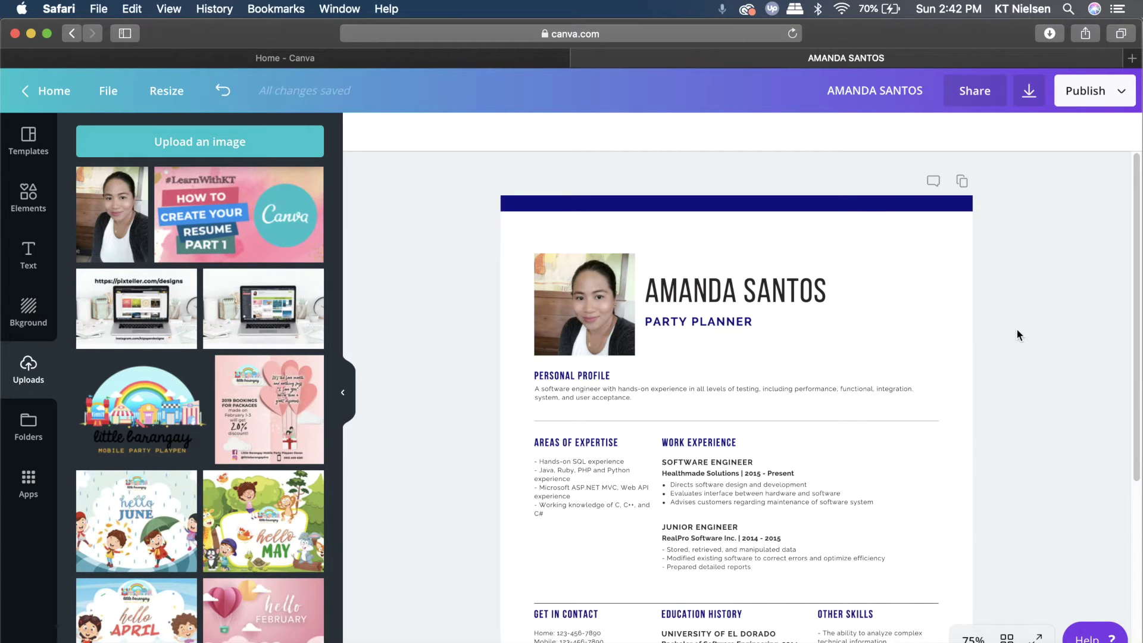
{"action": "scroll", "coordinate": [829, 407], "scroll_direction": "down", "scroll_amount": 3}
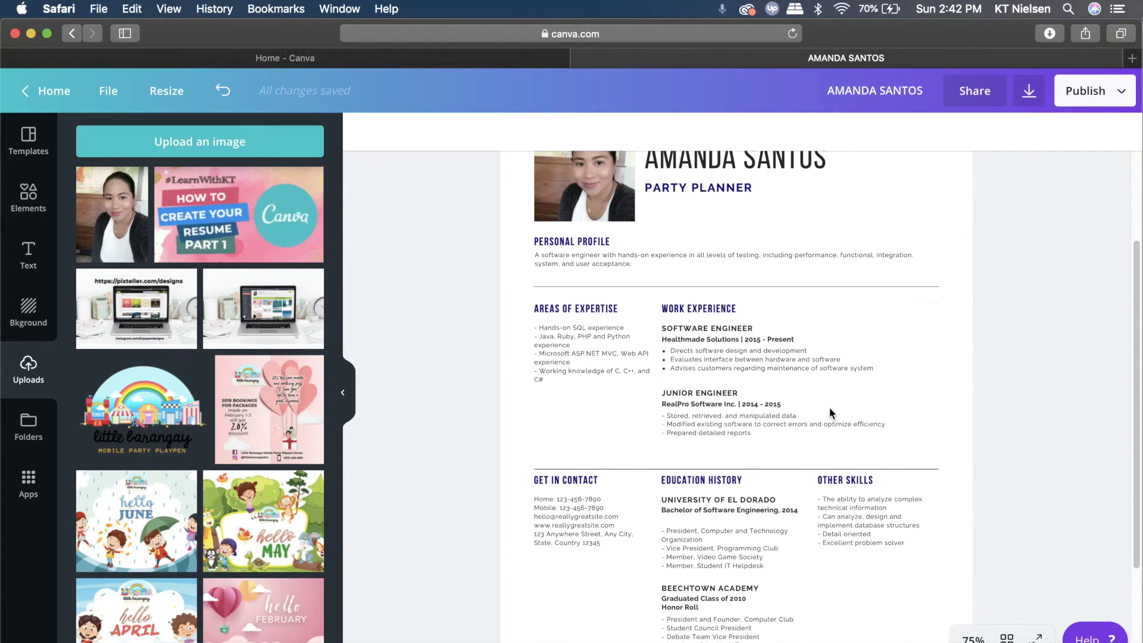
{"action": "scroll", "coordinate": [947, 394], "scroll_direction": "up", "scroll_amount": 3}
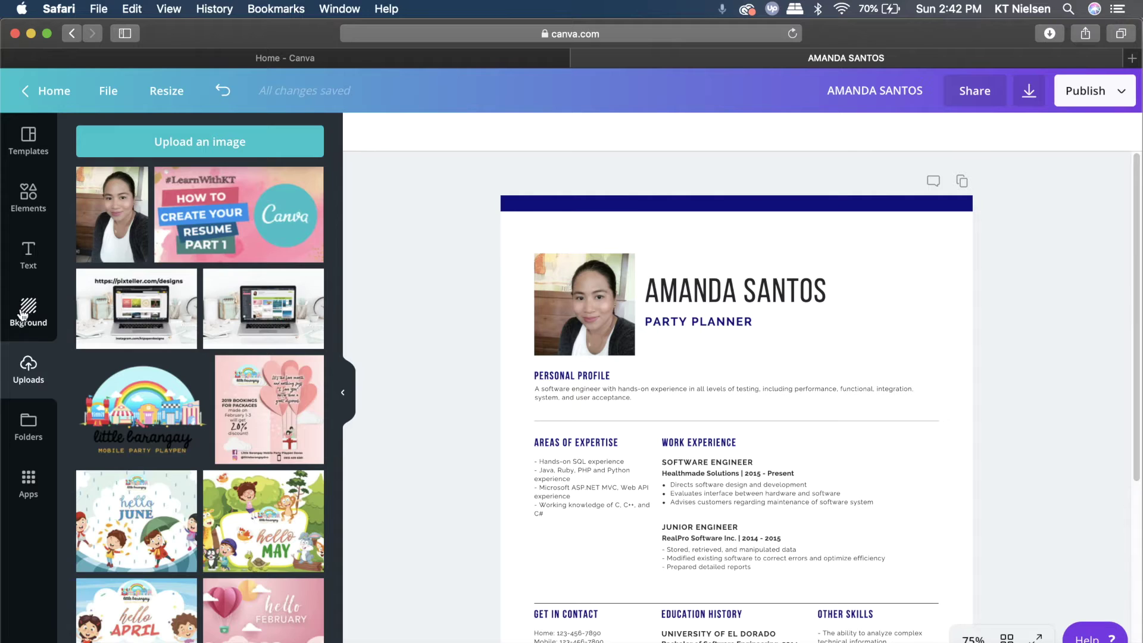
Apply the pale pink patterned background, then delete the circle pattern to leave plain pink
{"action": "left_click", "coordinate": [28, 315]}
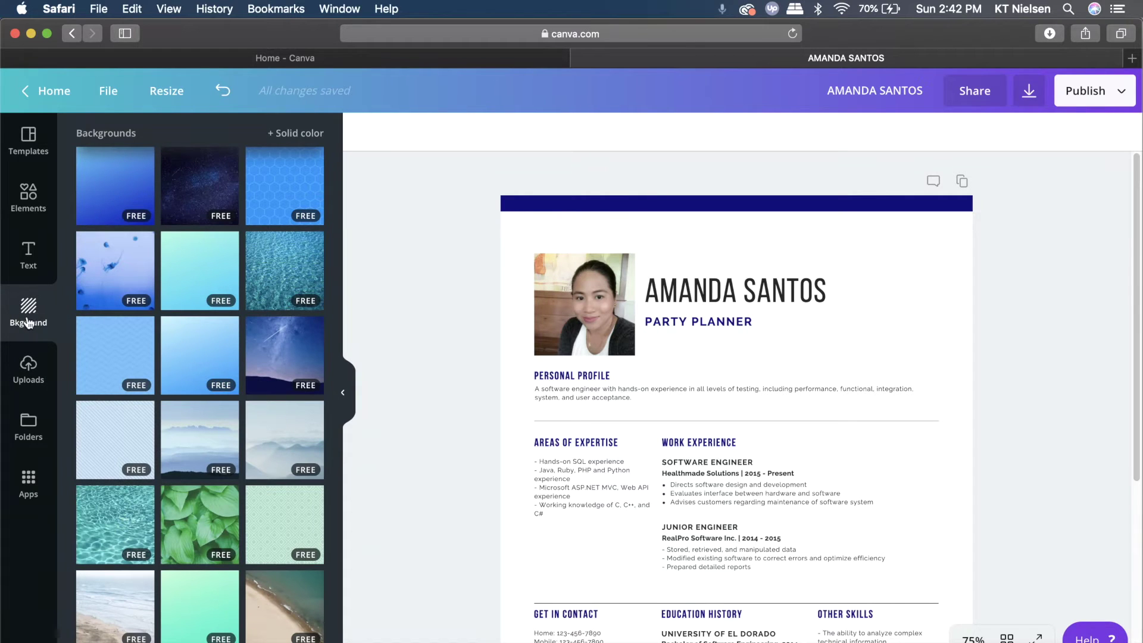
{"action": "scroll", "coordinate": [153, 459], "scroll_direction": "down", "scroll_amount": 10}
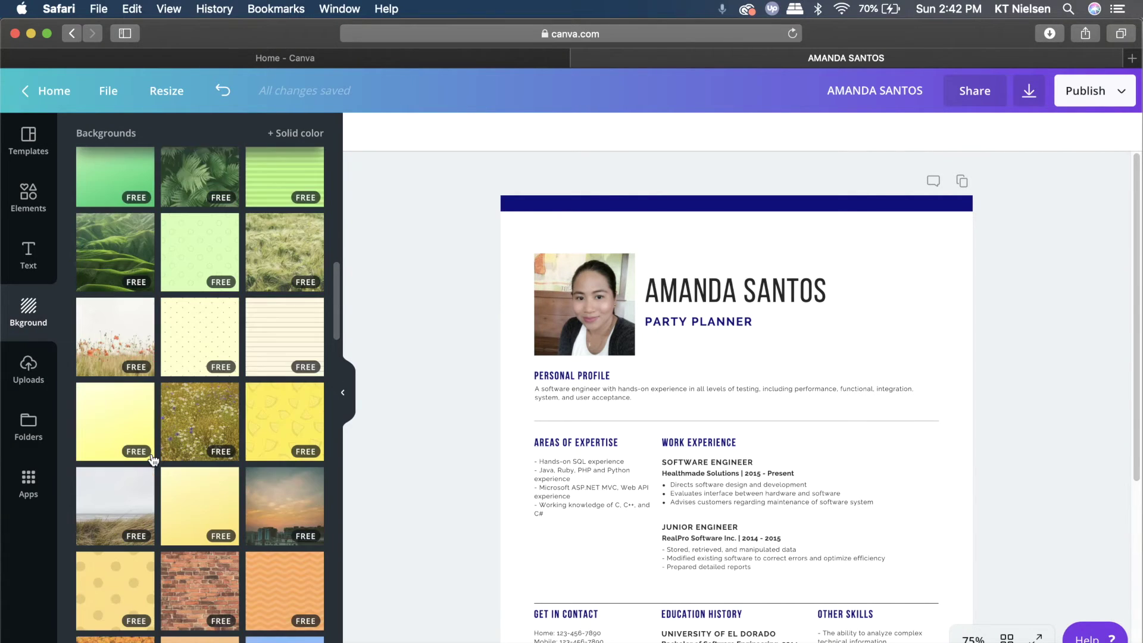
{"action": "scroll", "coordinate": [153, 459], "scroll_direction": "down", "scroll_amount": 5}
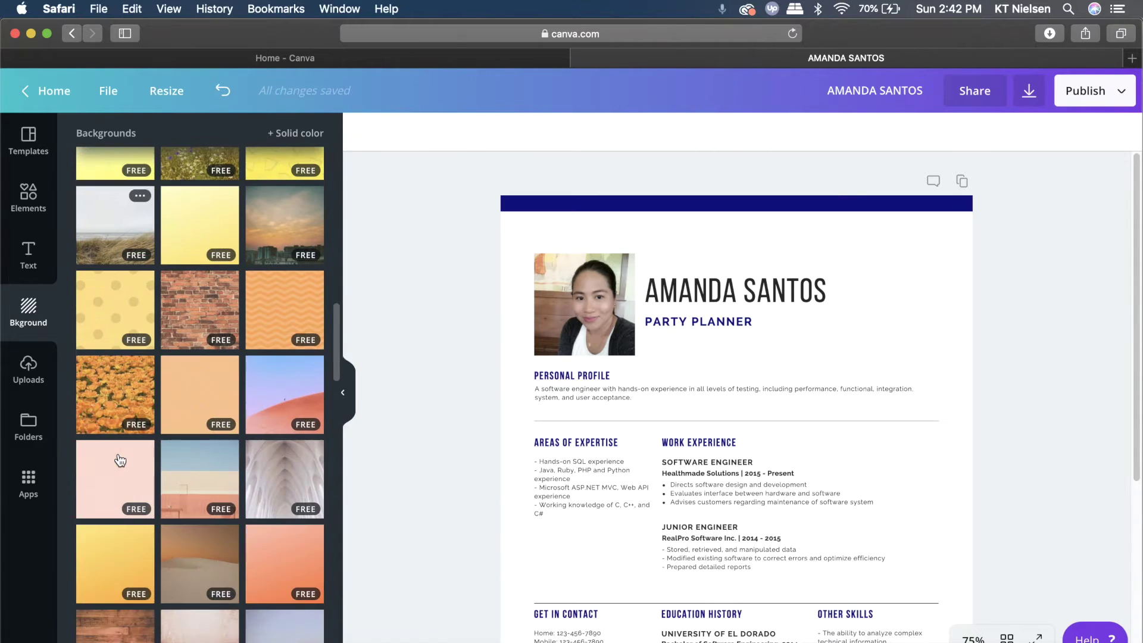
{"action": "left_click_drag", "start_coordinate": [103, 485], "coordinate": [851, 338]}
{"action": "scroll", "coordinate": [932, 383], "scroll_direction": "down", "scroll_amount": 1}
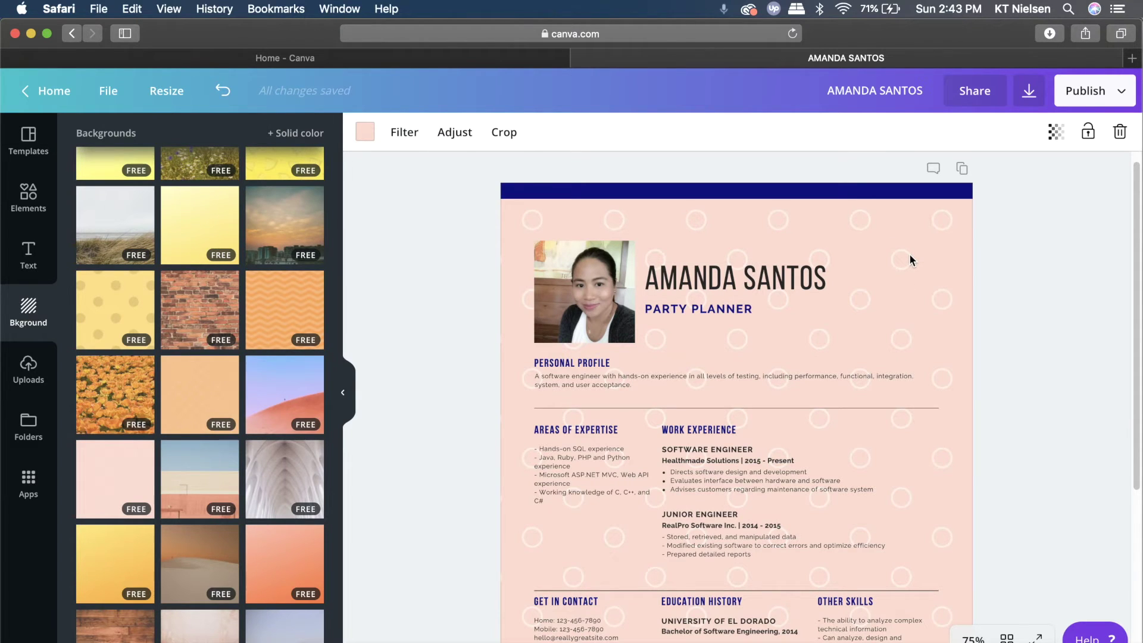
{"action": "key", "text": "Delete"}
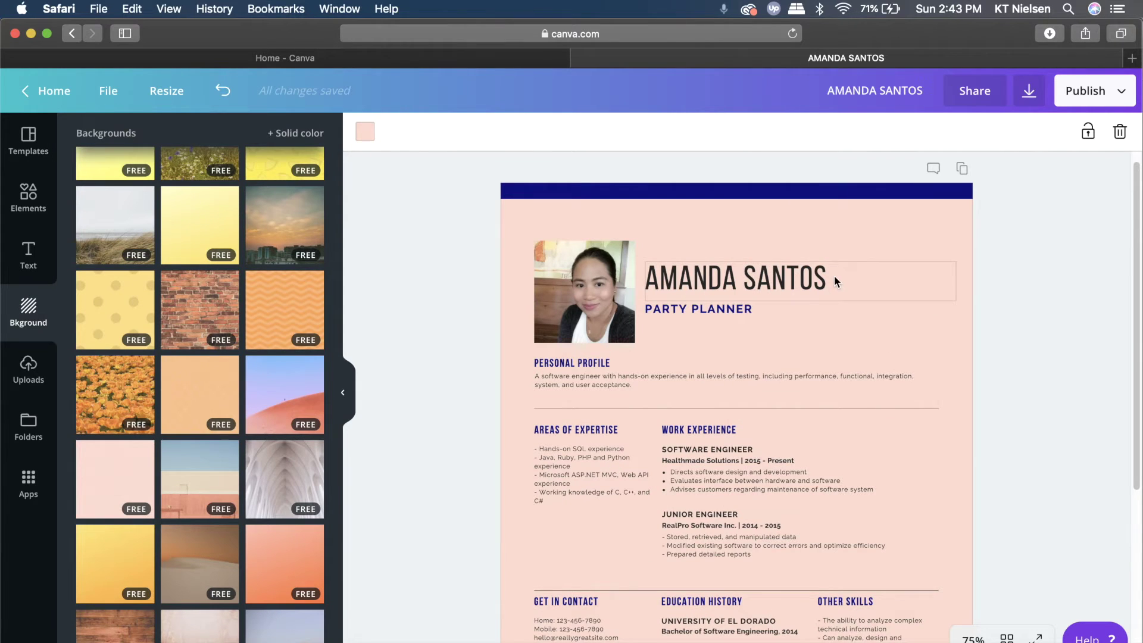
{"action": "scroll", "coordinate": [833, 273], "scroll_direction": "down", "scroll_amount": 5}
{"action": "scroll", "coordinate": [1061, 306], "scroll_direction": "up", "scroll_amount": 5}
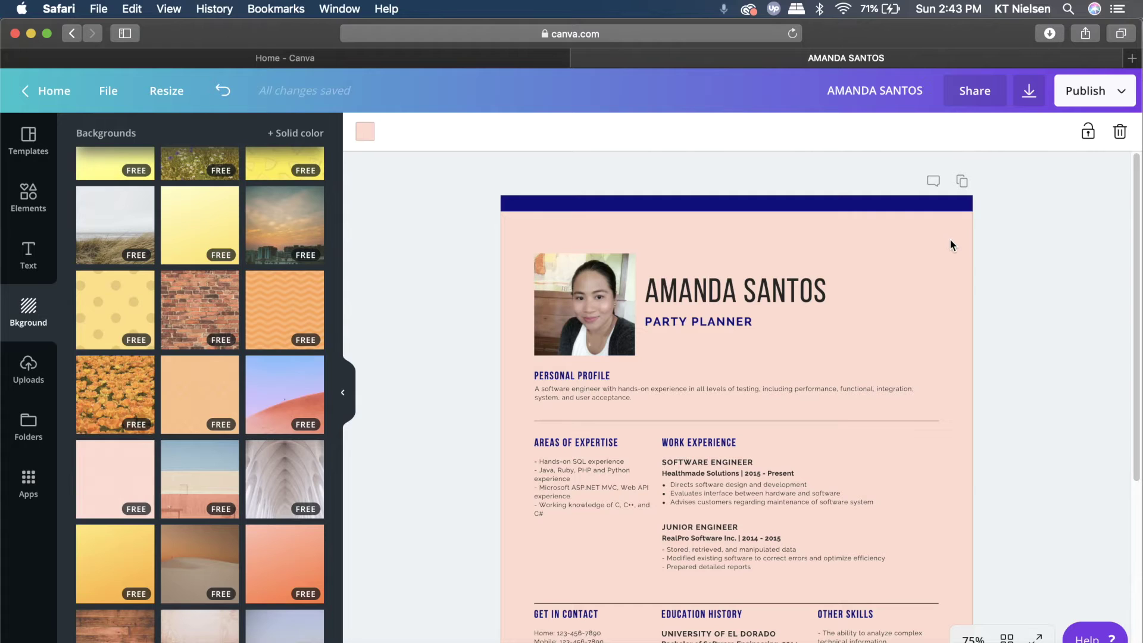
{"action": "left_click", "coordinate": [366, 131]}
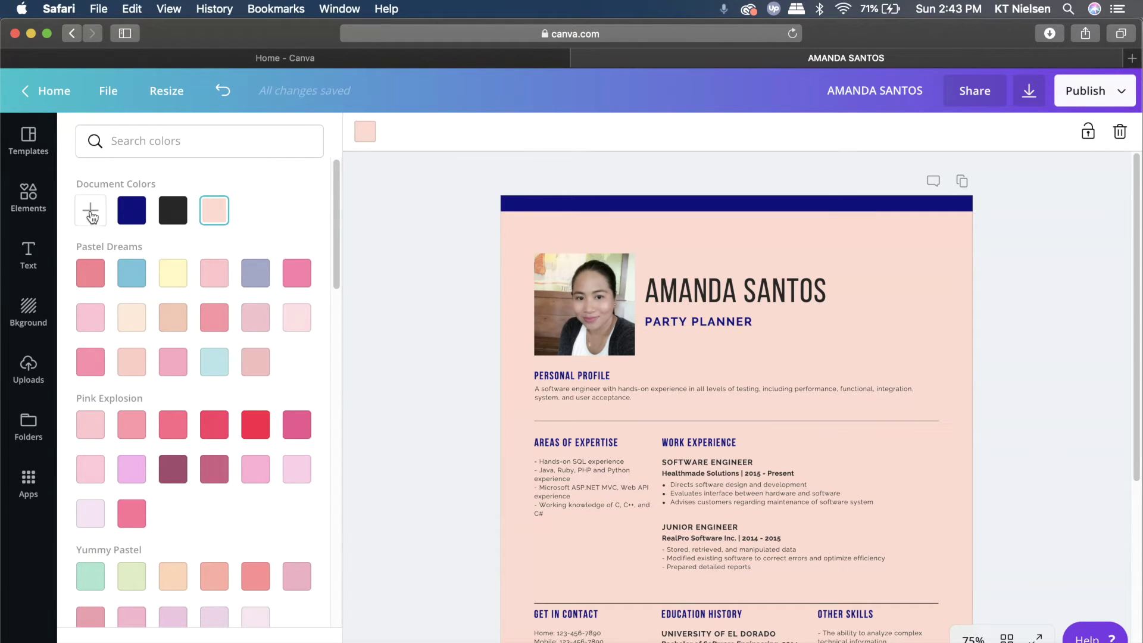
Lighten the page background to the custom pale blush colour #ffeeea
{"action": "left_click", "coordinate": [90, 211]}
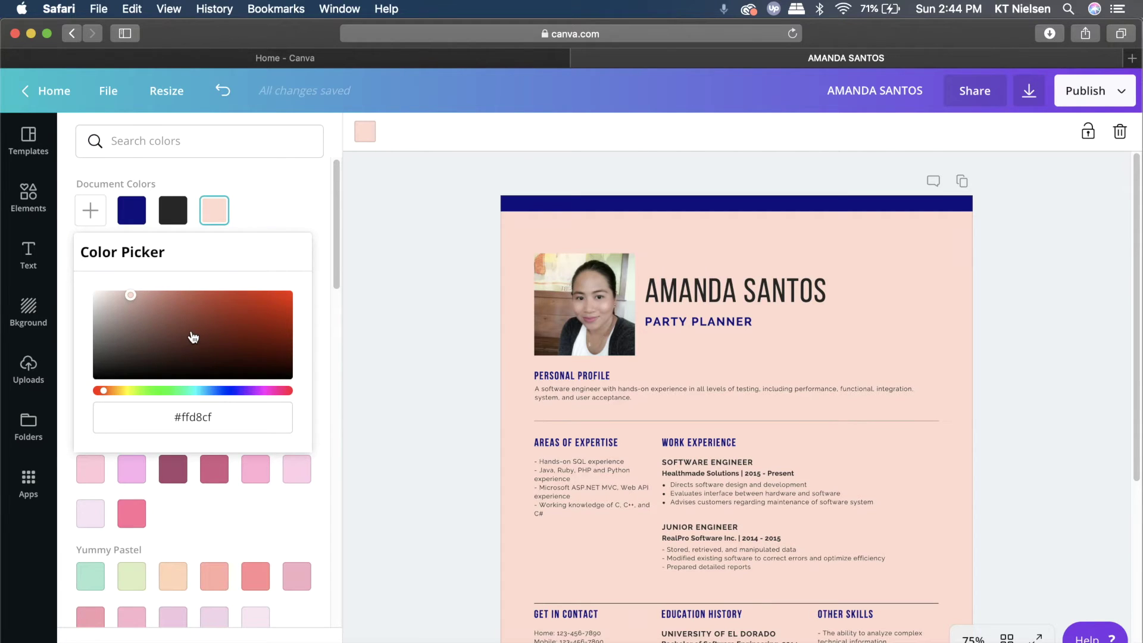
{"action": "left_click_drag", "start_coordinate": [130, 294], "coordinate": [109, 294]}
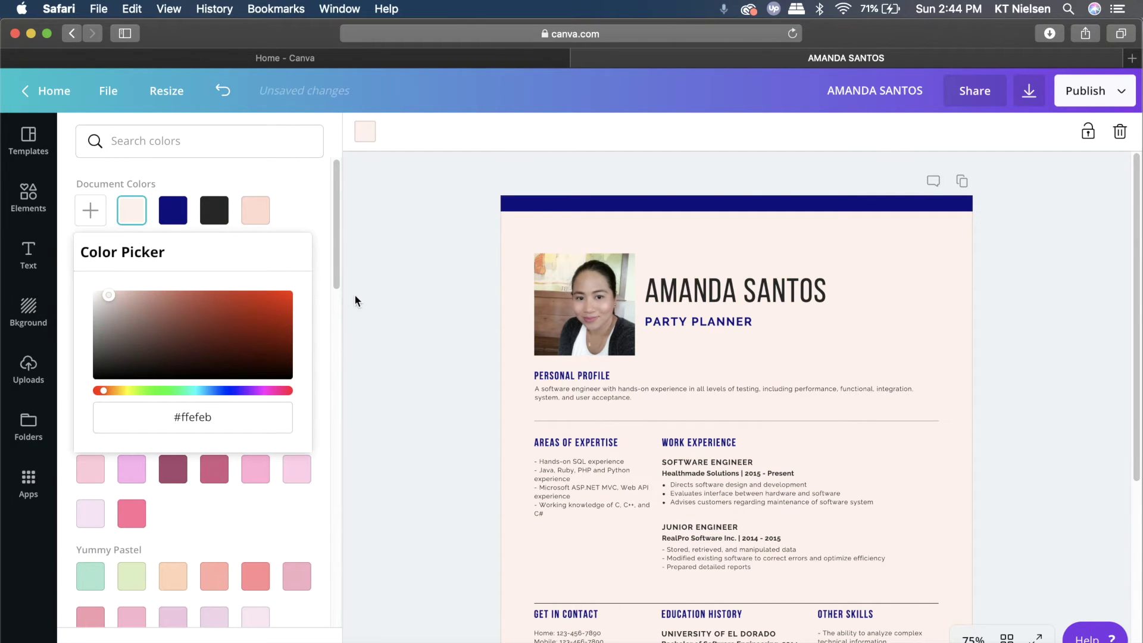
{"action": "left_click", "coordinate": [369, 308]}
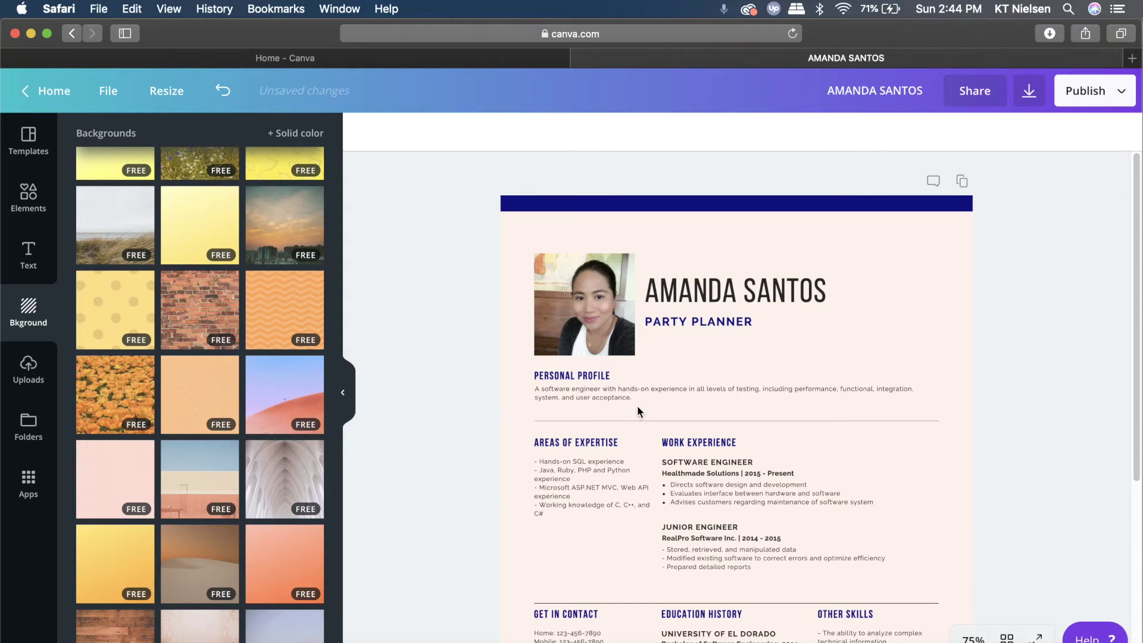
{"action": "scroll", "coordinate": [1059, 431], "scroll_direction": "down", "scroll_amount": 4}
{"action": "scroll", "coordinate": [1054, 417], "scroll_direction": "up", "scroll_amount": 4}
Recolour the navy bar across the top of the resume to pink
{"action": "left_click", "coordinate": [817, 207]}
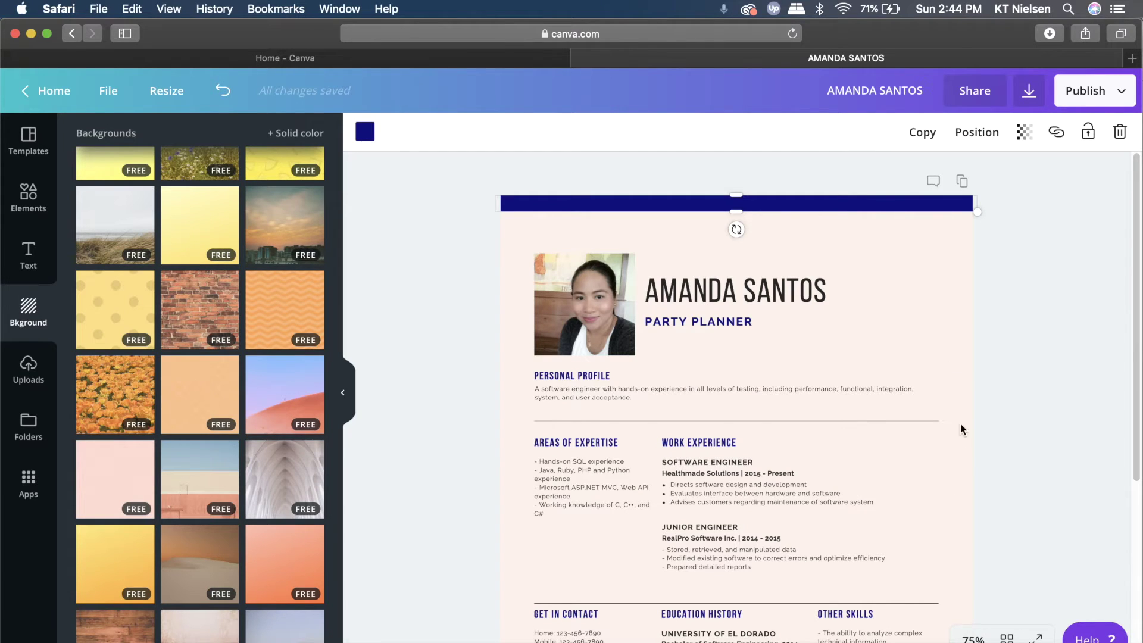
{"action": "left_click", "coordinate": [364, 129]}
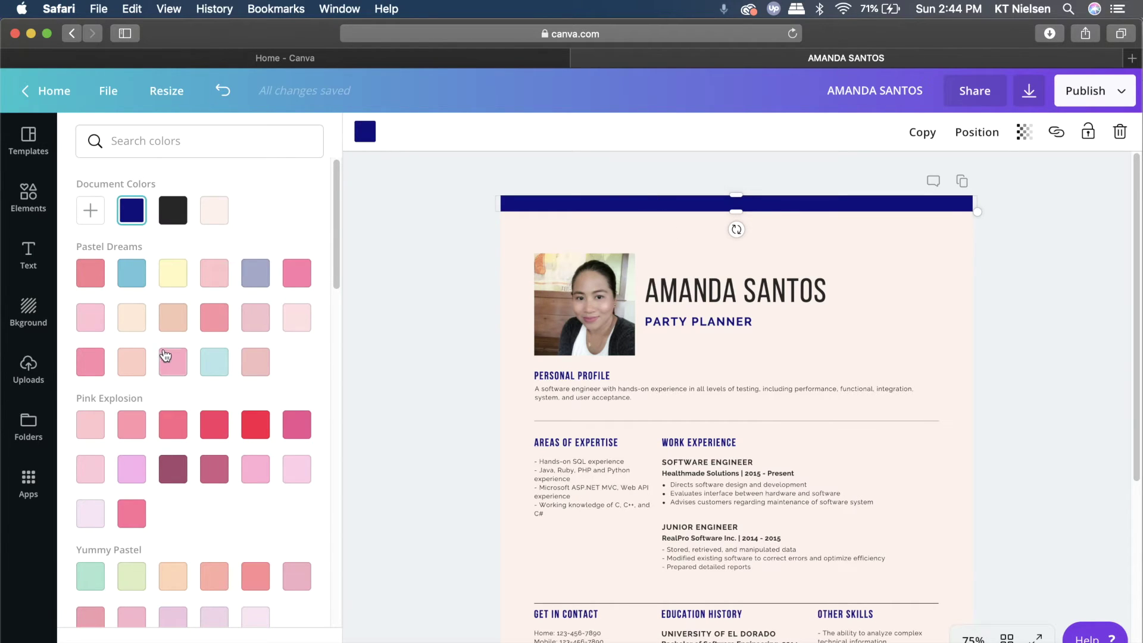
{"action": "left_click", "coordinate": [172, 327]}
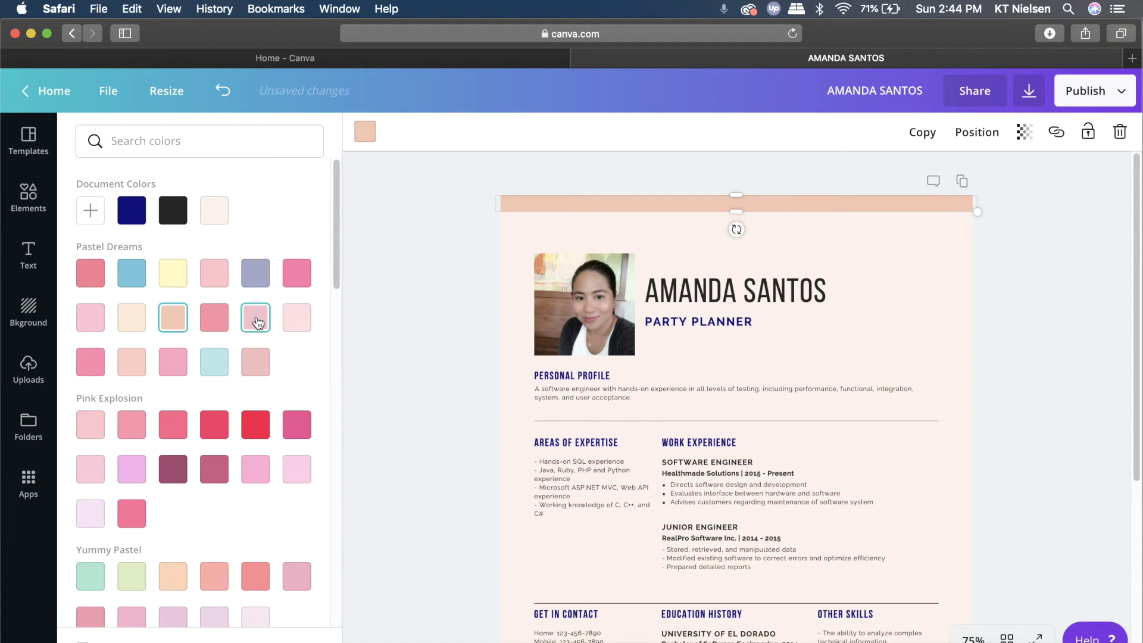
{"action": "left_click", "coordinate": [137, 427]}
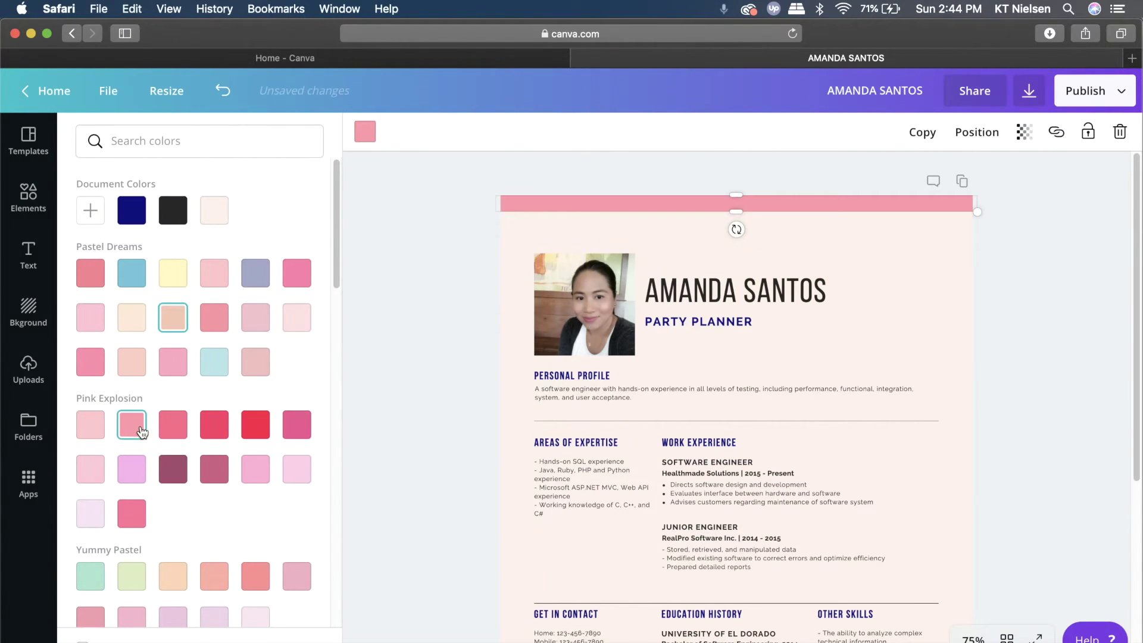
{"action": "left_click", "coordinate": [1086, 331]}
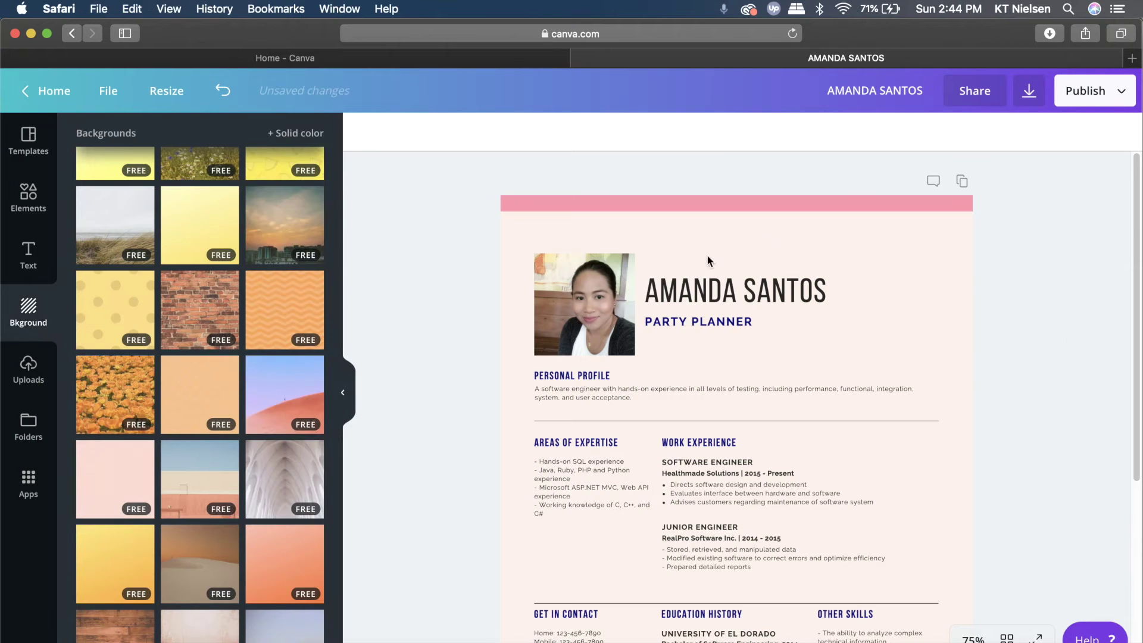
Give the navy bar at the bottom of the page the same pink
{"action": "scroll", "coordinate": [733, 262], "scroll_direction": "down", "scroll_amount": 1}
{"action": "scroll", "coordinate": [734, 262], "scroll_direction": "down", "scroll_amount": 5}
{"action": "left_click", "coordinate": [721, 582]}
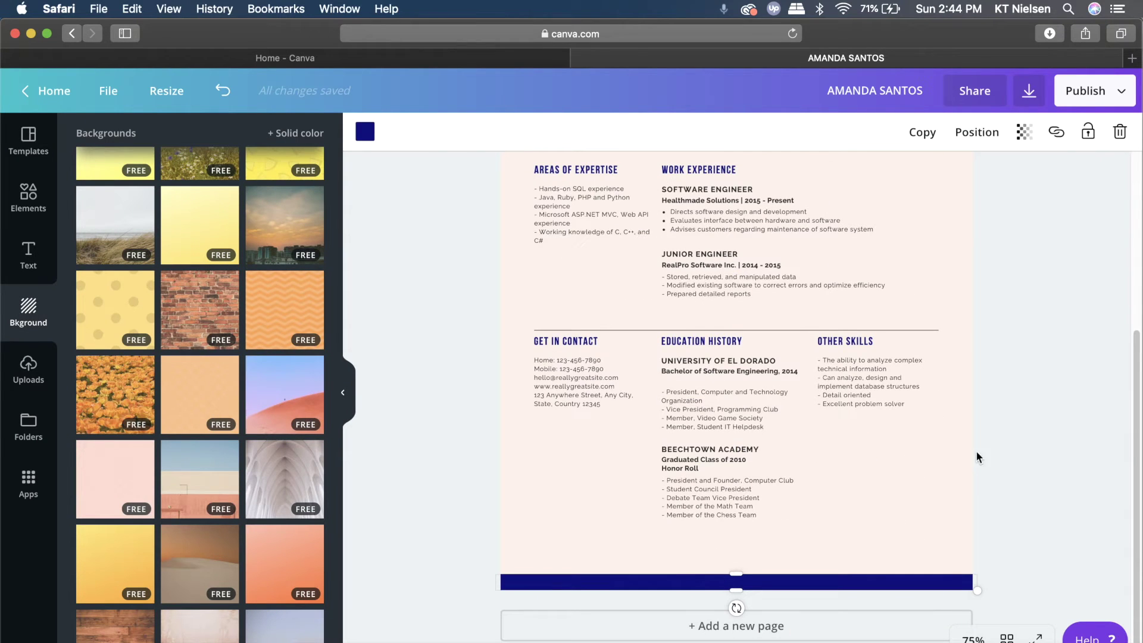
{"action": "left_click", "coordinate": [365, 131]}
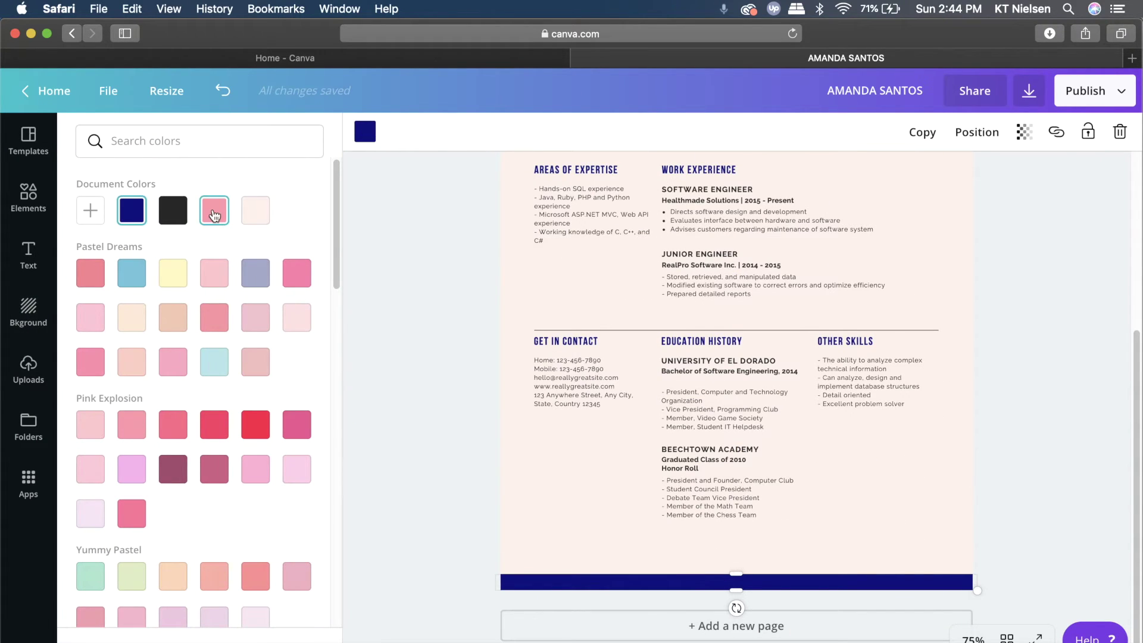
{"action": "left_click", "coordinate": [214, 210]}
{"action": "left_click", "coordinate": [1023, 316]}
{"action": "scroll", "coordinate": [1015, 309], "scroll_direction": "up", "scroll_amount": 3}
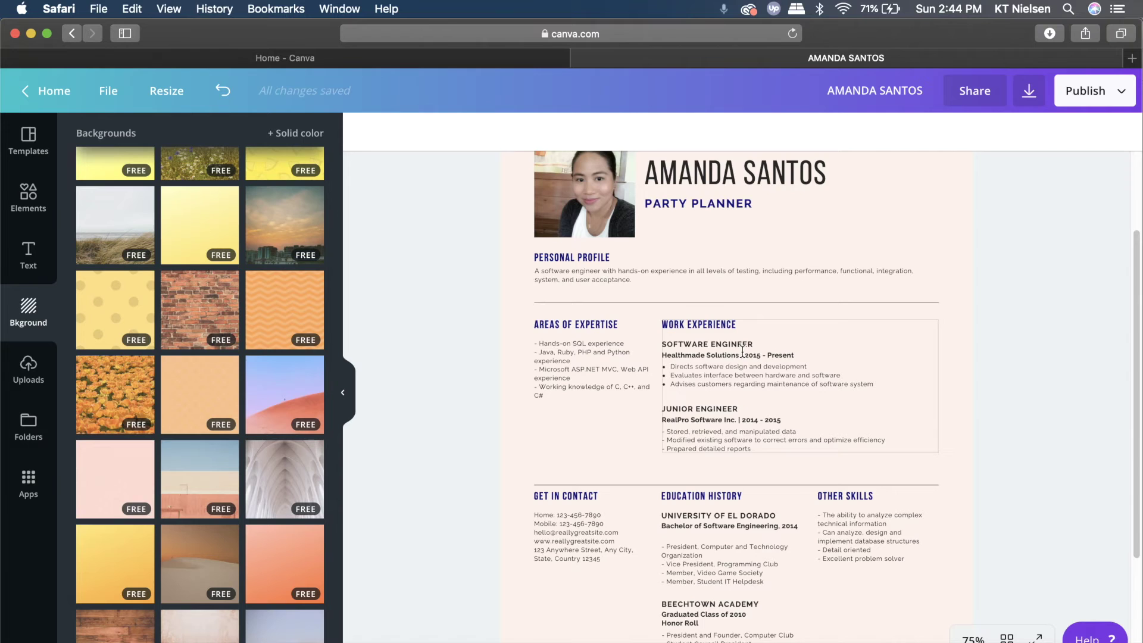
{"action": "scroll", "coordinate": [1000, 225], "scroll_direction": "up", "scroll_amount": 3}
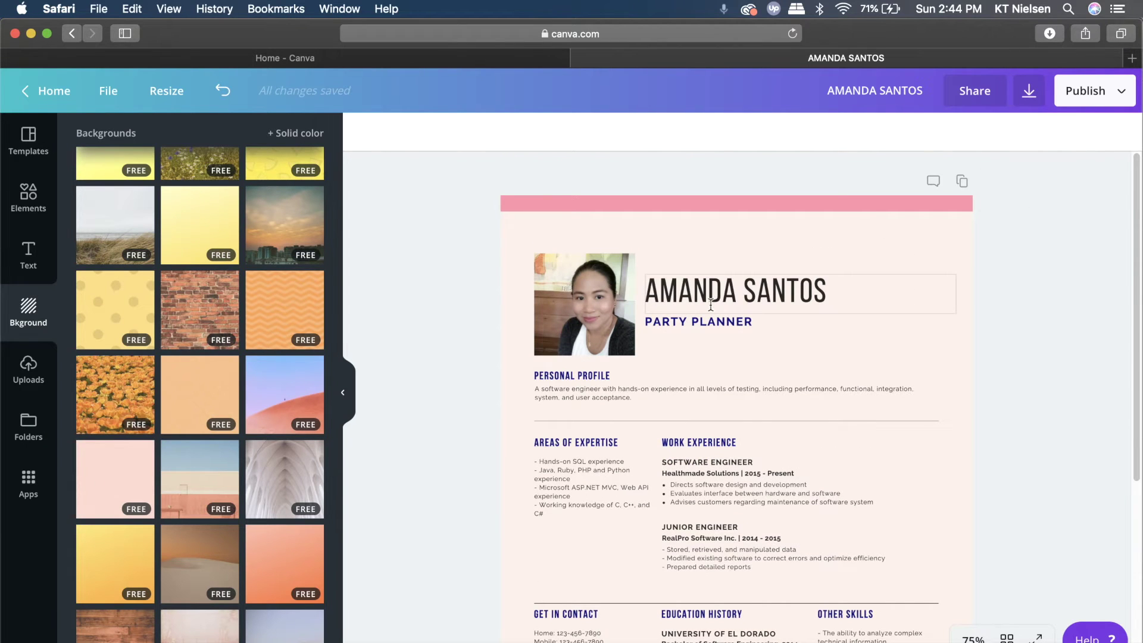
Move the name text and PARTY PLANNER title beside the photo, narrowing the name box
{"action": "left_click", "coordinate": [702, 286]}
{"action": "left_click_drag", "start_coordinate": [704, 285], "coordinate": [755, 267]}
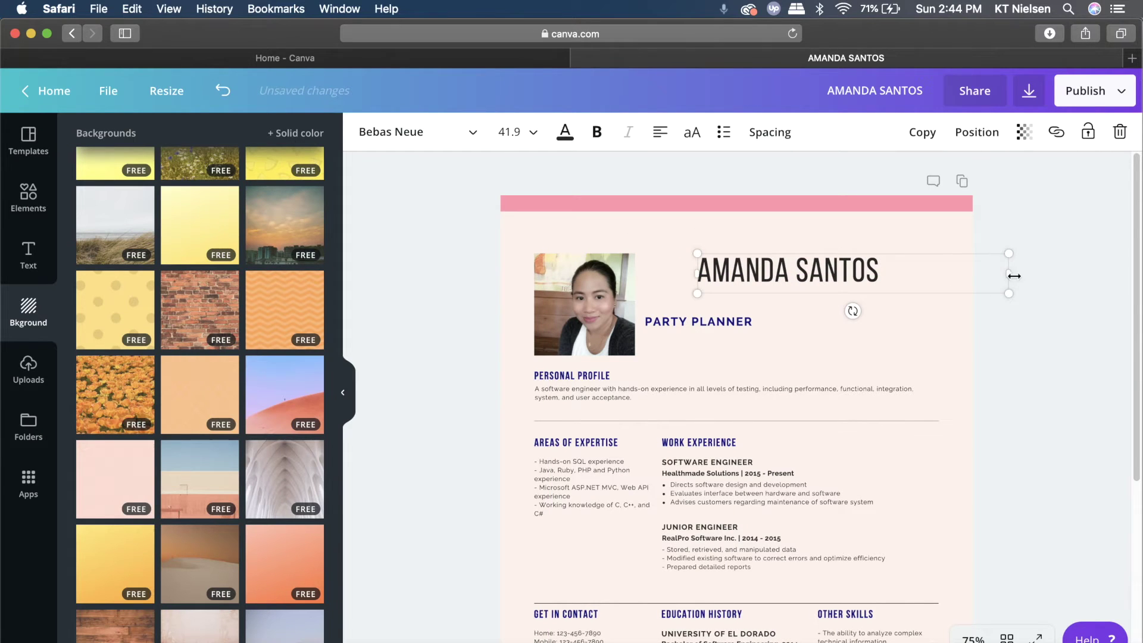
{"action": "left_click_drag", "start_coordinate": [984, 271], "coordinate": [919, 280]}
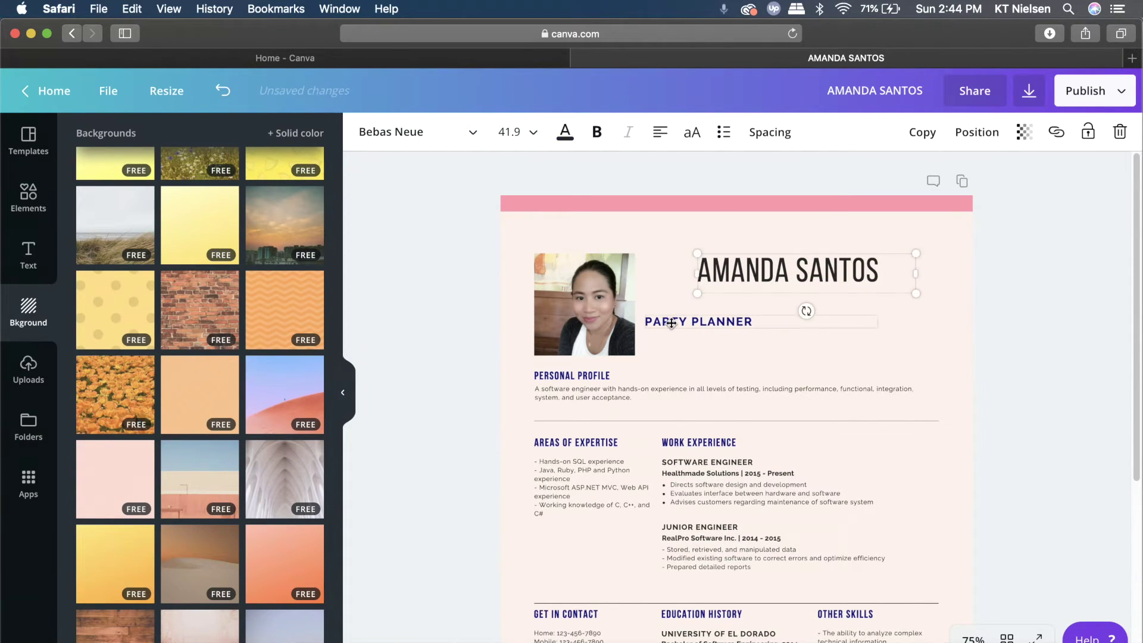
{"action": "left_click", "coordinate": [691, 322]}
{"action": "left_click_drag", "start_coordinate": [691, 321], "coordinate": [781, 297]}
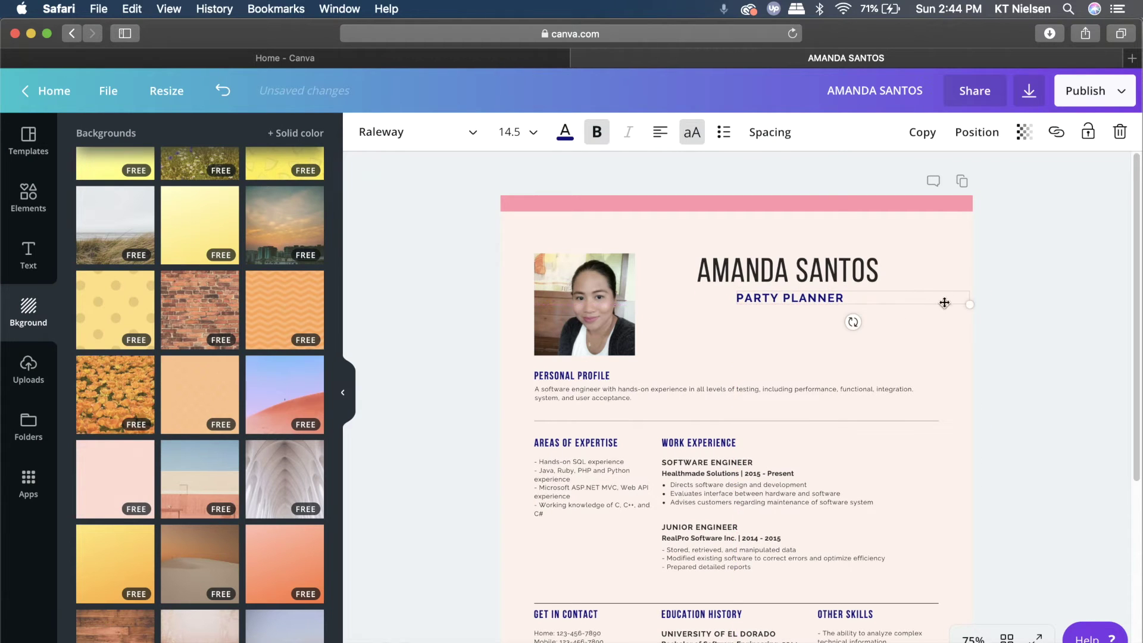
{"action": "left_click", "coordinate": [1093, 332]}
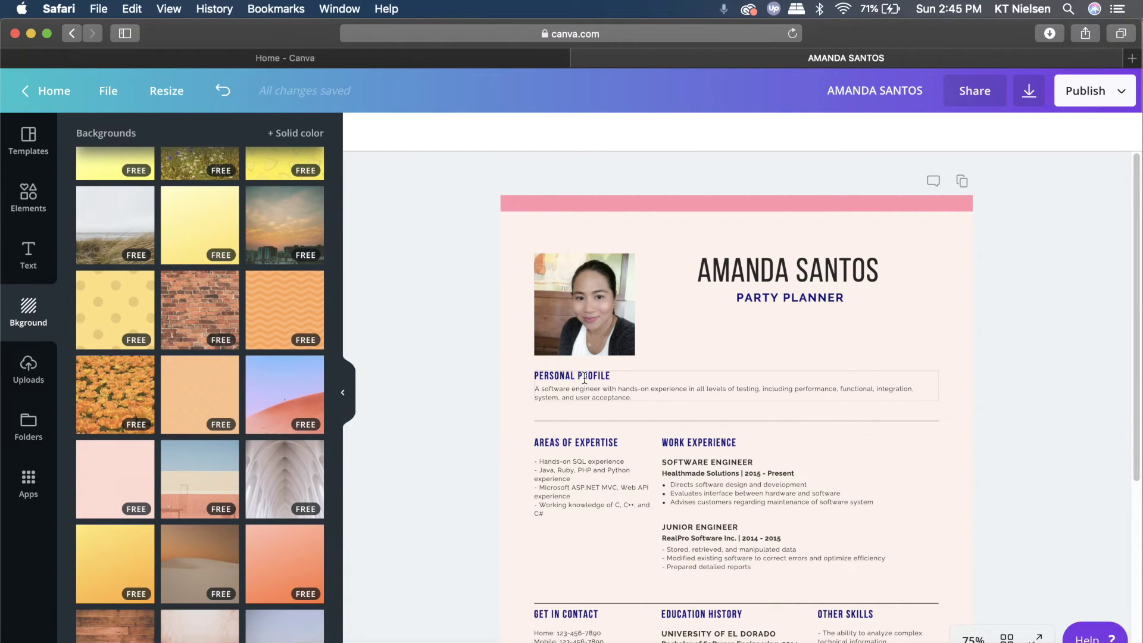
Move Personal Profile up beside the photo with its heading and body text centred
{"action": "left_click_drag", "start_coordinate": [601, 374], "coordinate": [759, 319]}
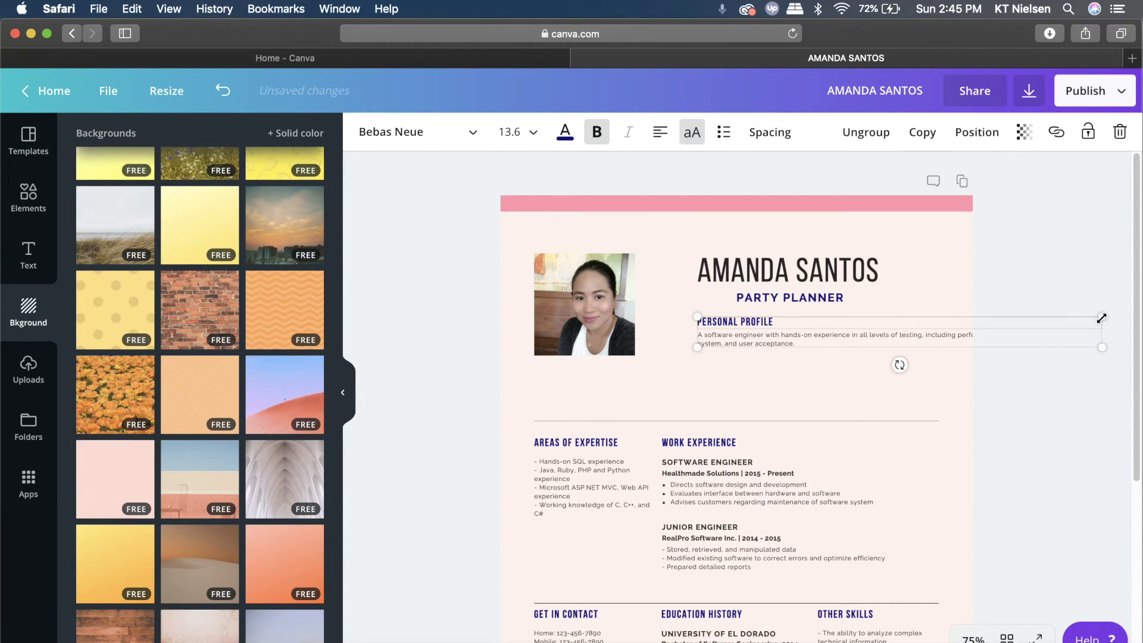
{"action": "left_click", "coordinate": [935, 336]}
{"action": "left_click_drag", "start_coordinate": [935, 336], "coordinate": [679, 320]}
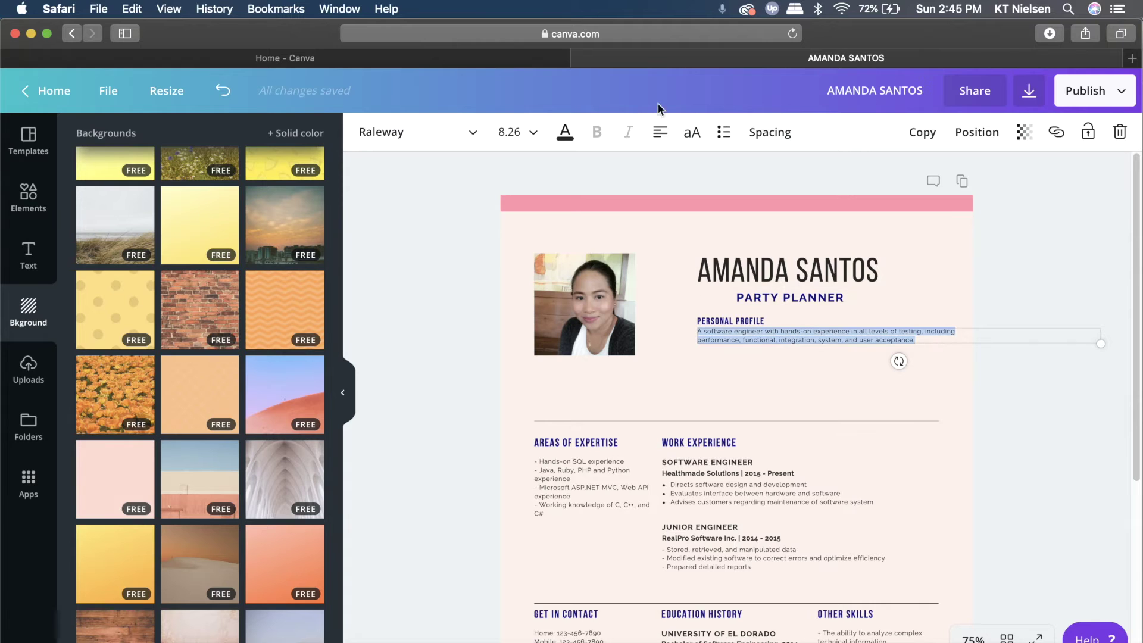
{"action": "left_click", "coordinate": [658, 132]}
{"action": "left_click", "coordinate": [697, 170]}
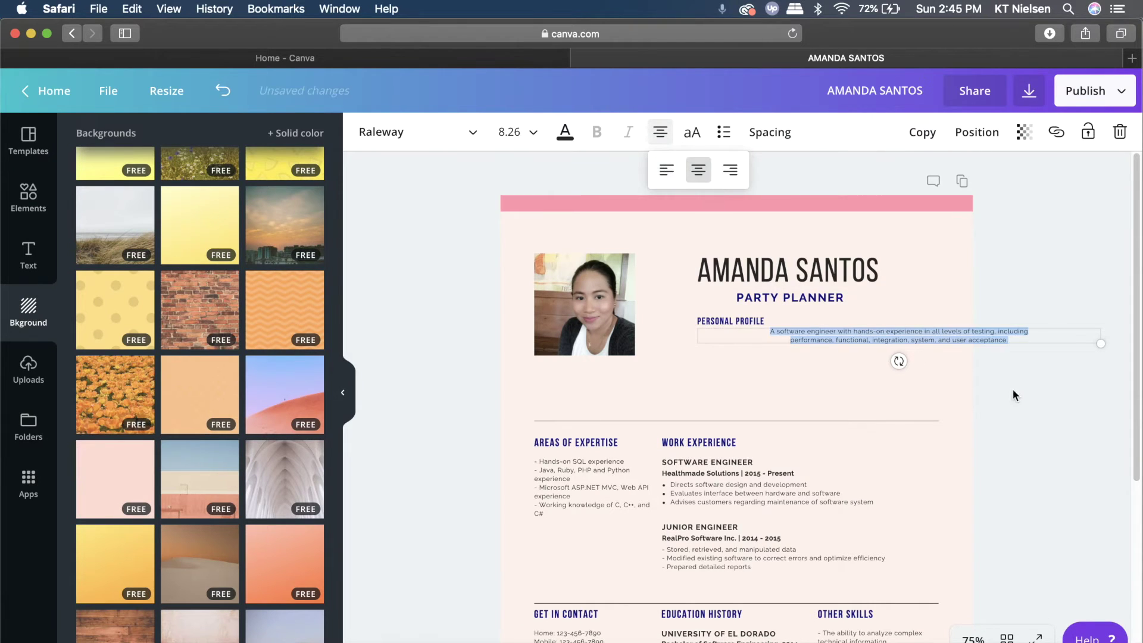
{"action": "left_click_drag", "start_coordinate": [960, 350], "coordinate": [852, 333]}
{"action": "left_click_drag", "start_coordinate": [763, 317], "coordinate": [815, 312]}
{"action": "left_click", "coordinate": [1034, 412]}
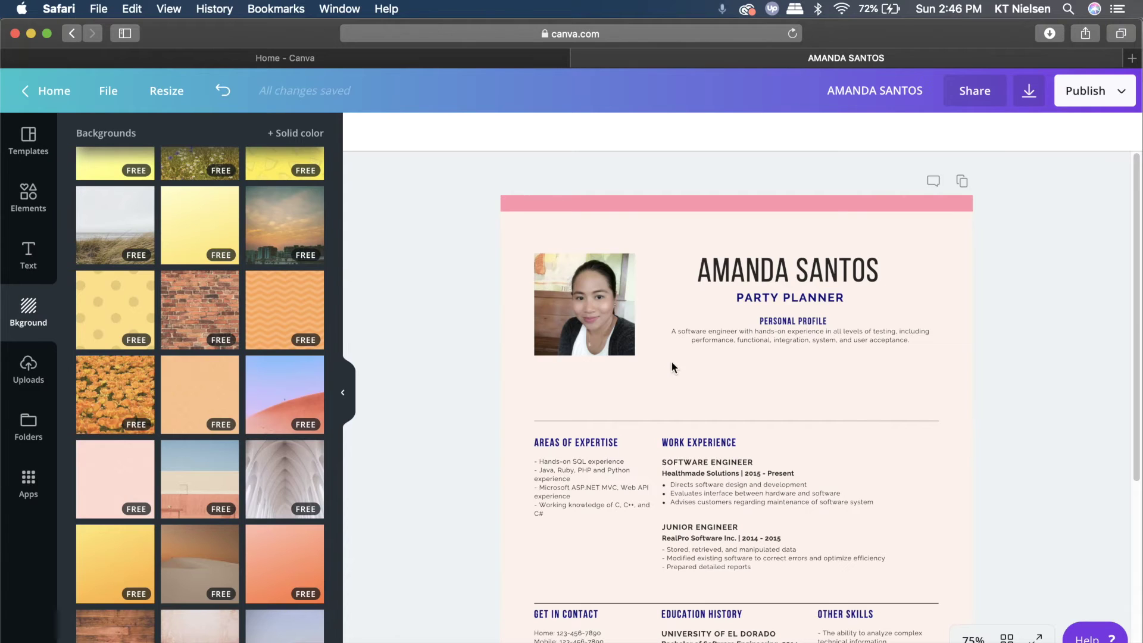
{"action": "left_click", "coordinate": [586, 293]}
{"action": "left_click_drag", "start_coordinate": [635, 356], "coordinate": [664, 392]}
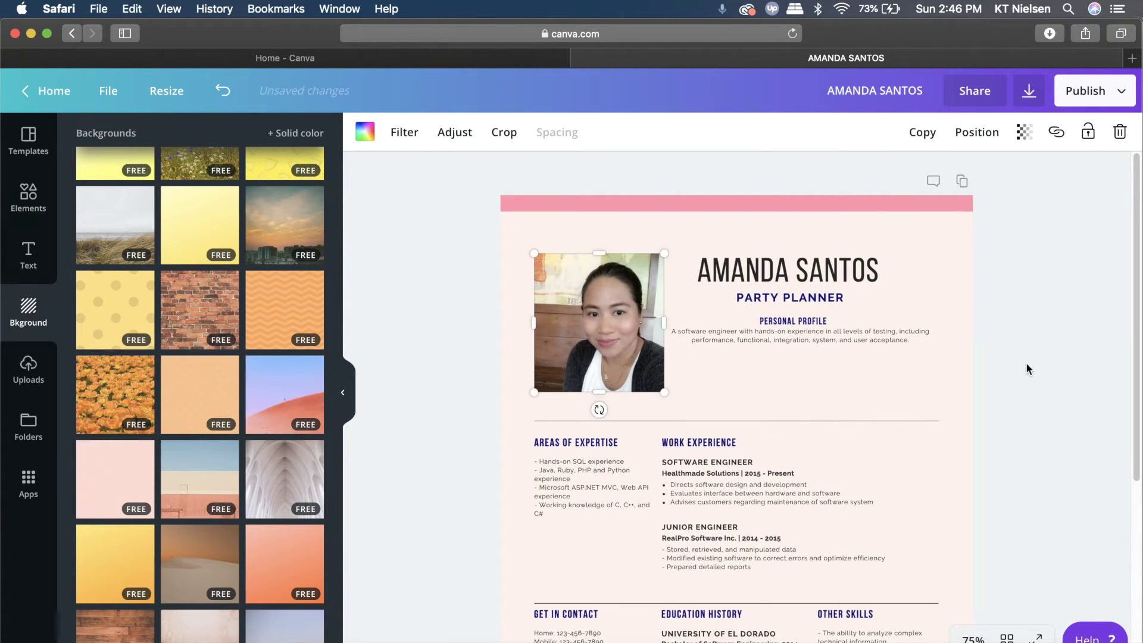
{"action": "left_click", "coordinate": [1024, 366]}
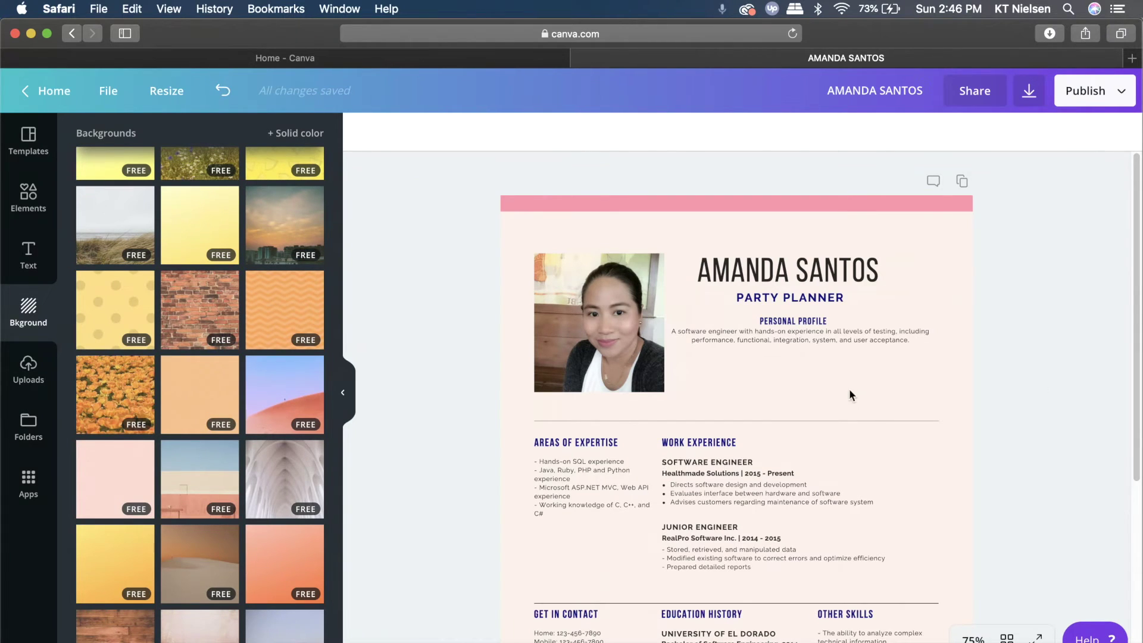
{"action": "scroll", "coordinate": [959, 423], "scroll_direction": "down", "scroll_amount": 5}
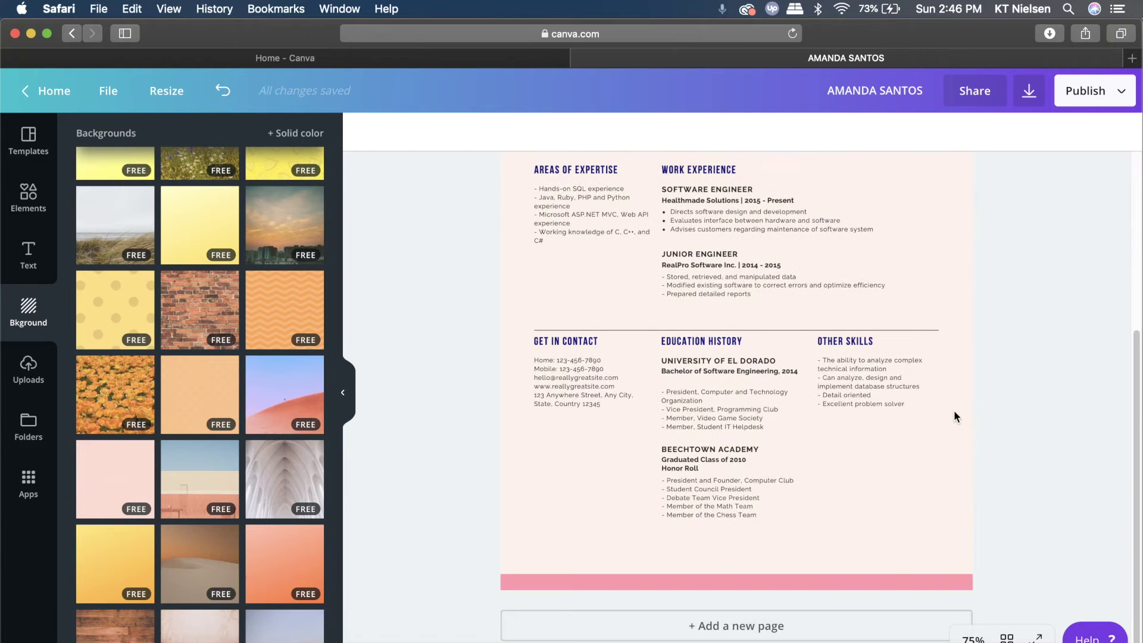
{"action": "scroll", "coordinate": [944, 402], "scroll_direction": "up", "scroll_amount": 5}
{"action": "scroll", "coordinate": [961, 397], "scroll_direction": "down", "scroll_amount": 3}
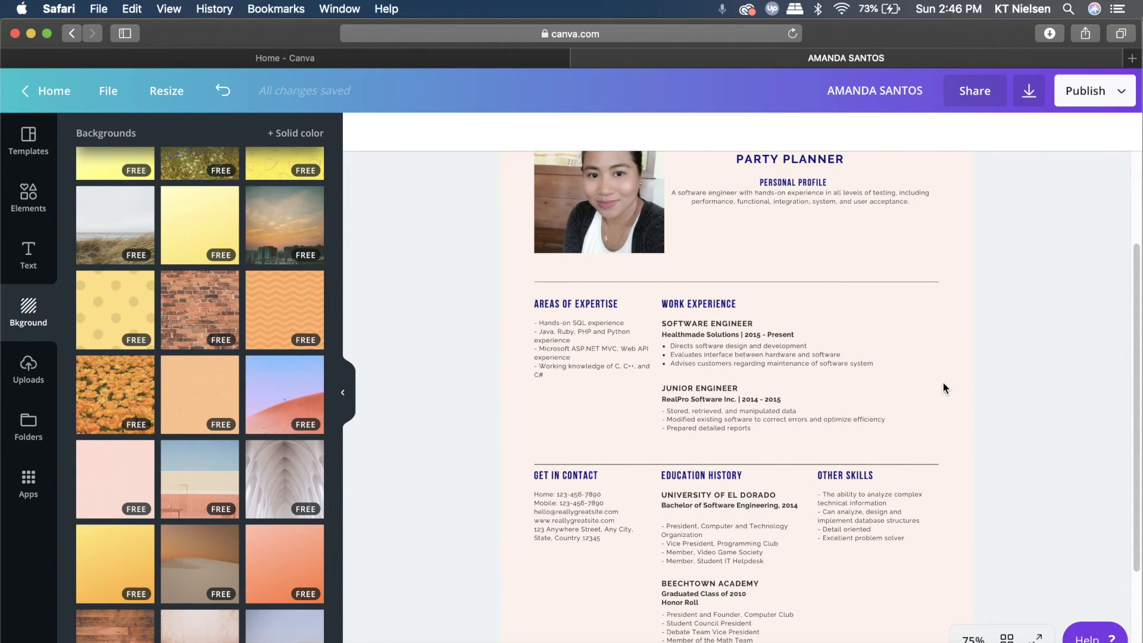
{"action": "scroll", "coordinate": [907, 371], "scroll_direction": "up", "scroll_amount": 2}
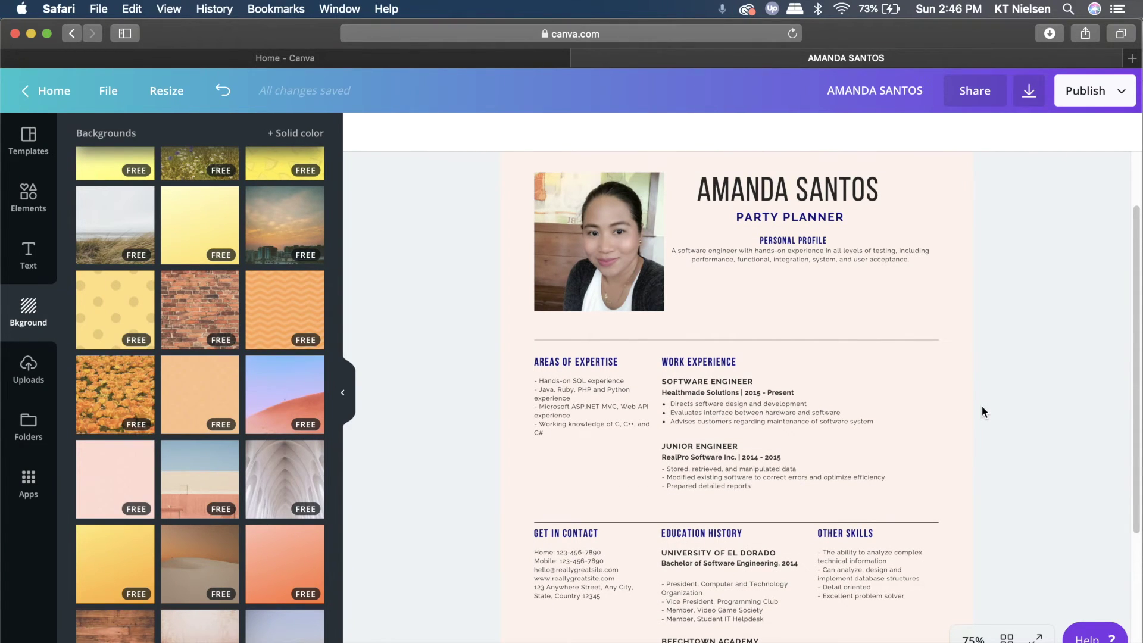
{"action": "scroll", "coordinate": [999, 409], "scroll_direction": "up", "scroll_amount": 3}
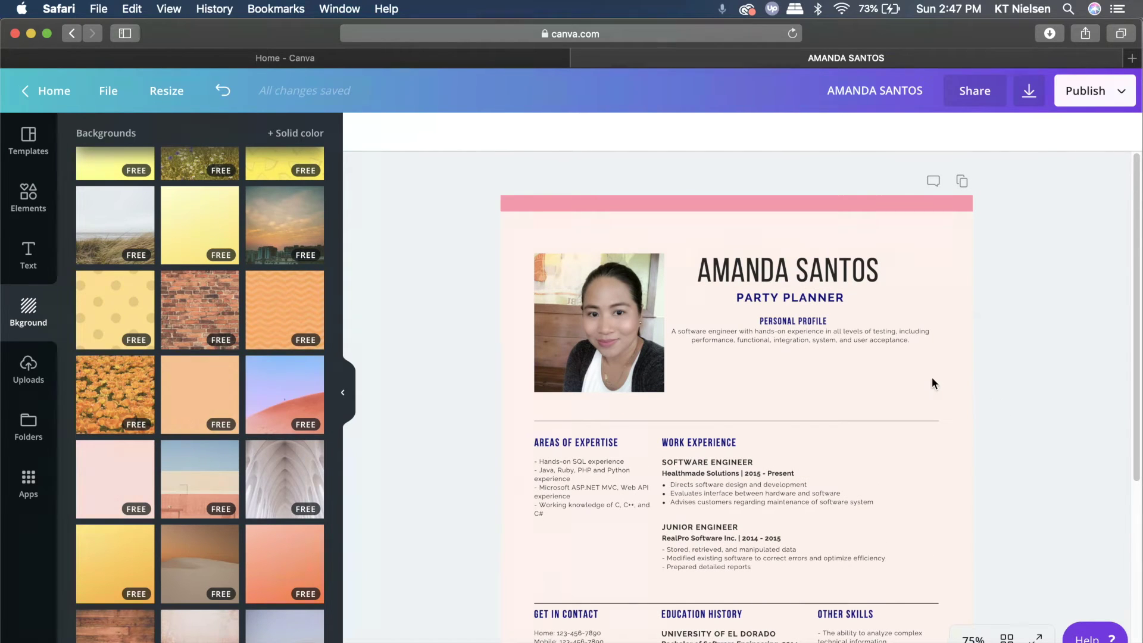
{"action": "scroll", "coordinate": [919, 371], "scroll_direction": "down", "scroll_amount": 10}
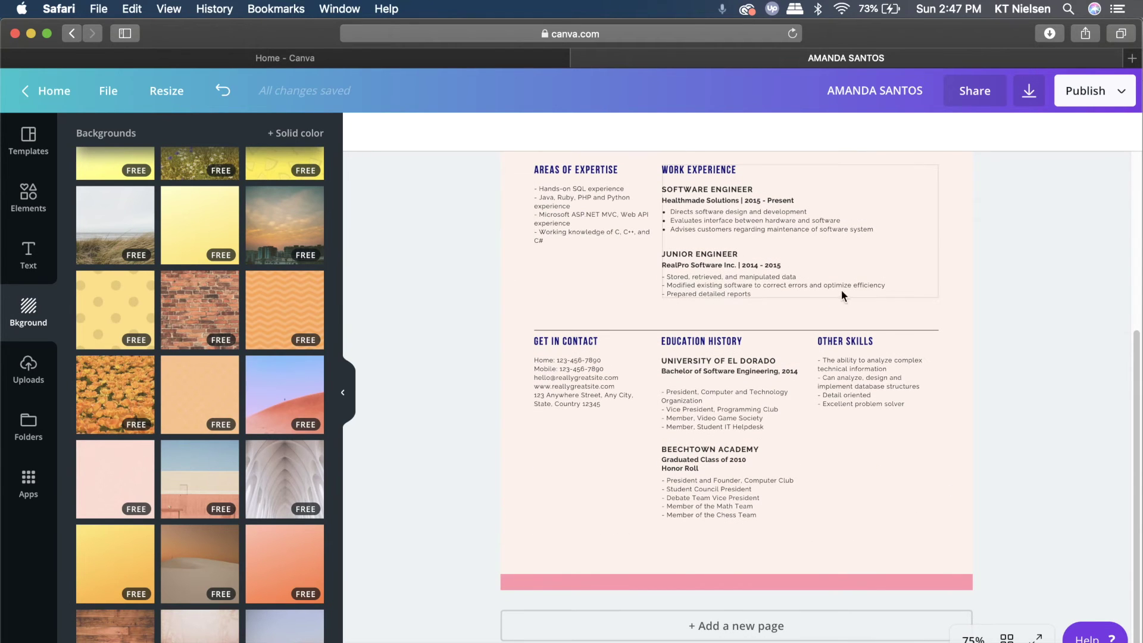
{"action": "scroll", "coordinate": [936, 300], "scroll_direction": "up", "scroll_amount": 5}
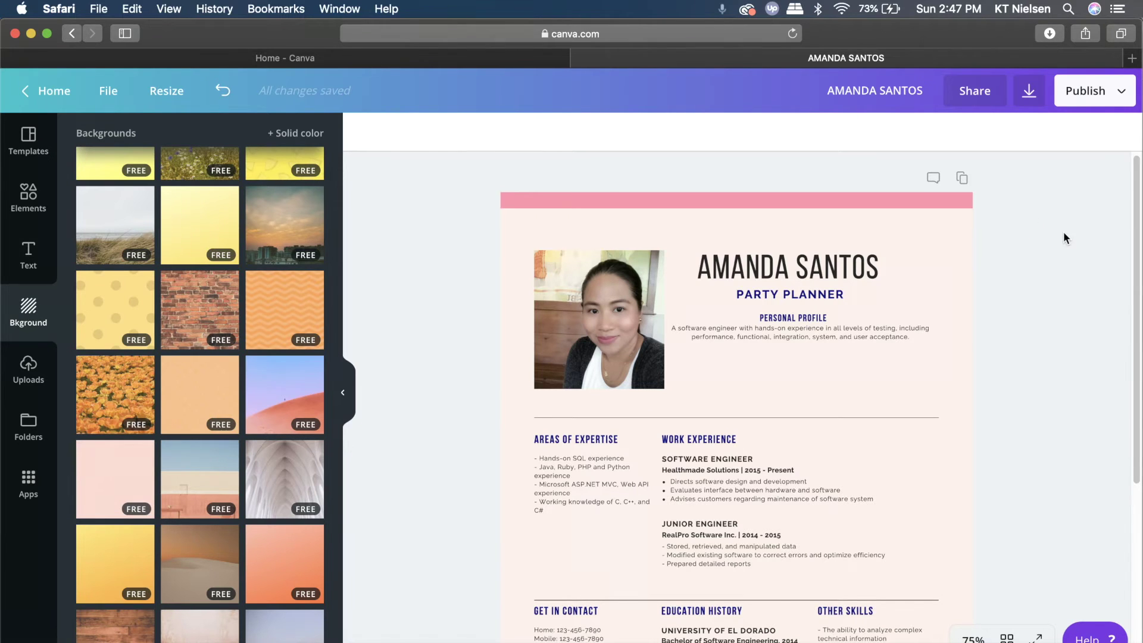
Download the resume as a PNG image
{"action": "left_click", "coordinate": [1029, 93]}
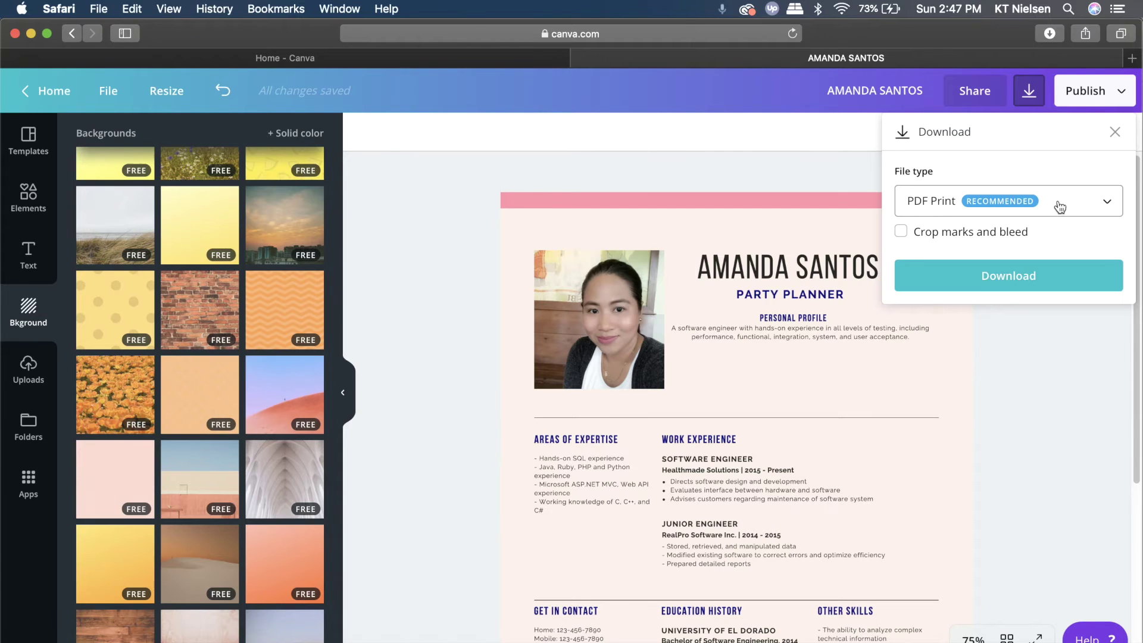
{"action": "left_click", "coordinate": [1109, 206]}
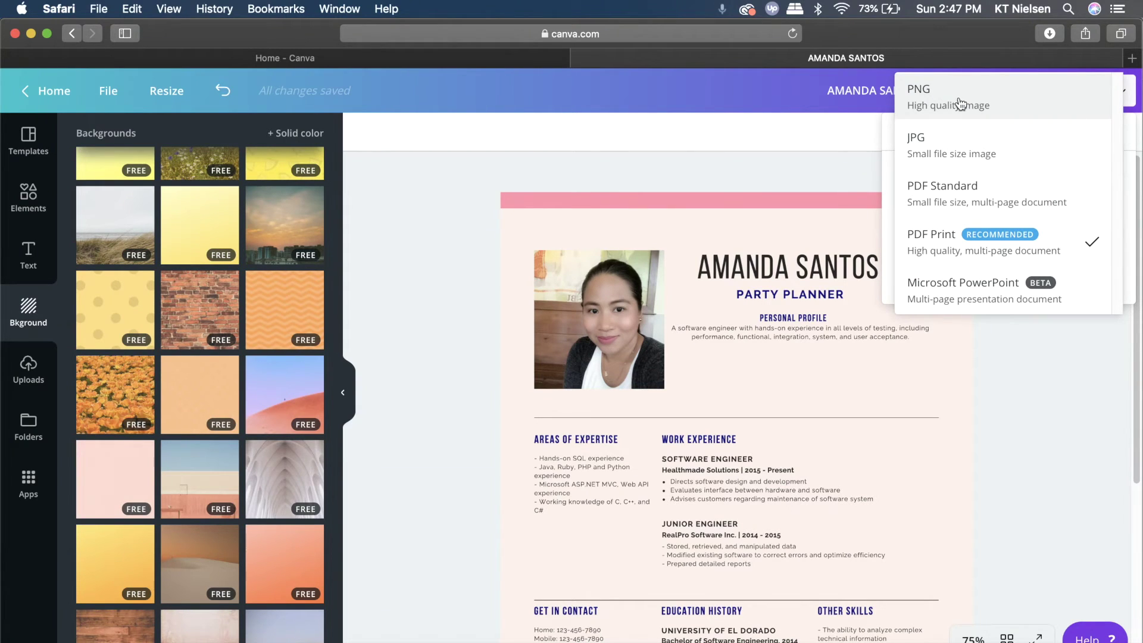
{"action": "left_click", "coordinate": [960, 104]}
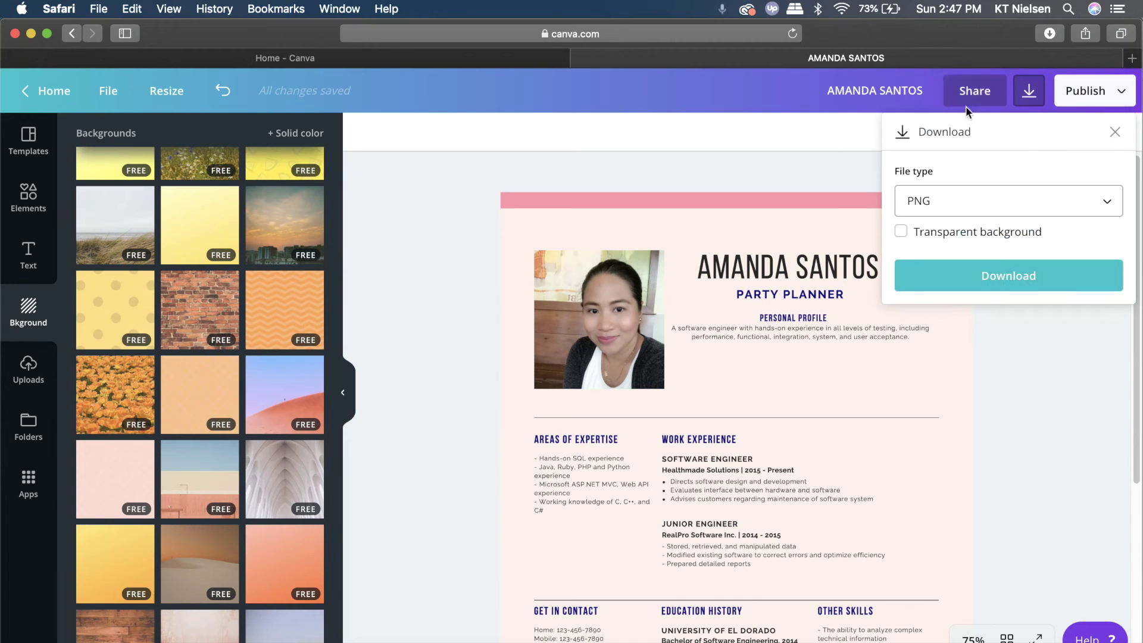
{"action": "left_click", "coordinate": [1019, 284]}
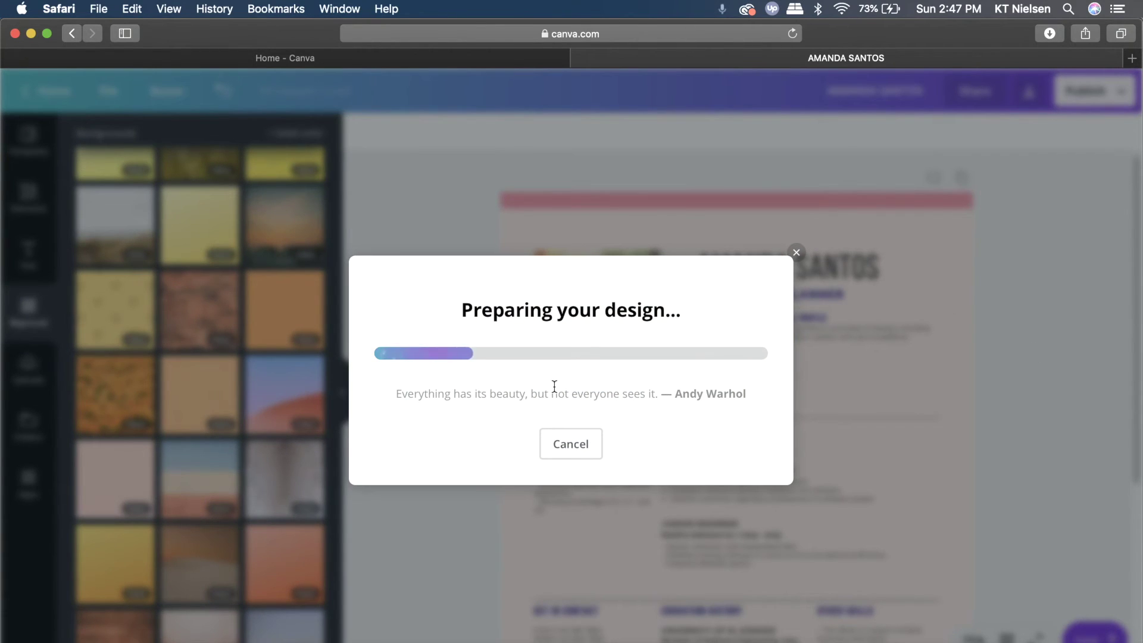
{"action": "left_click", "coordinate": [1074, 266]}
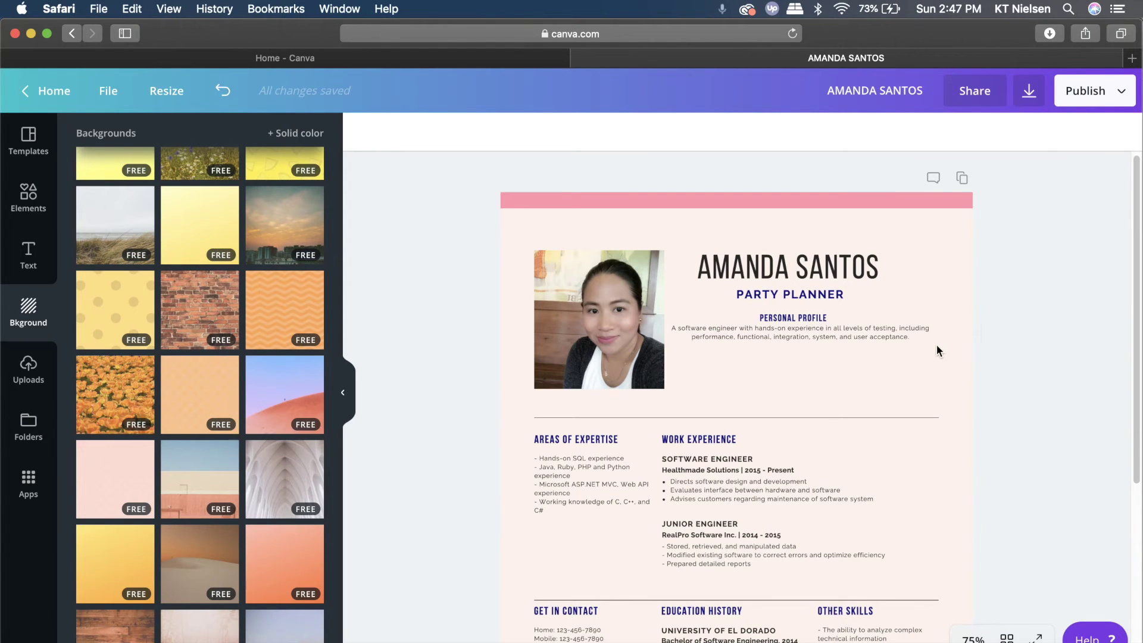
Download the resume again as a PDF Print file
{"action": "left_click", "coordinate": [1029, 94]}
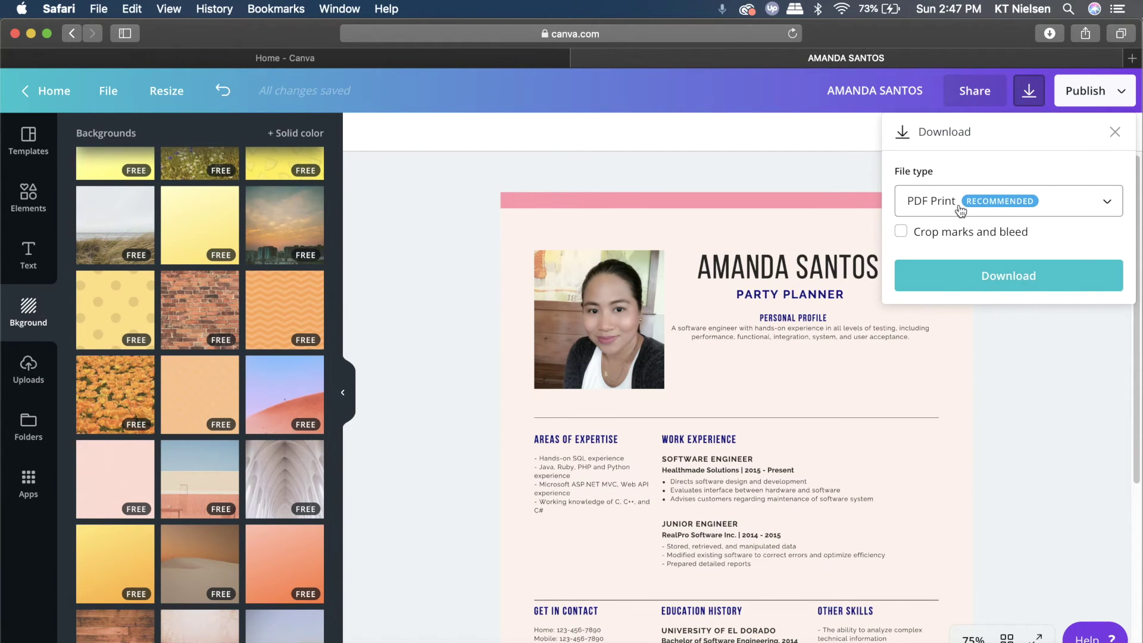
{"action": "left_click", "coordinate": [988, 279]}
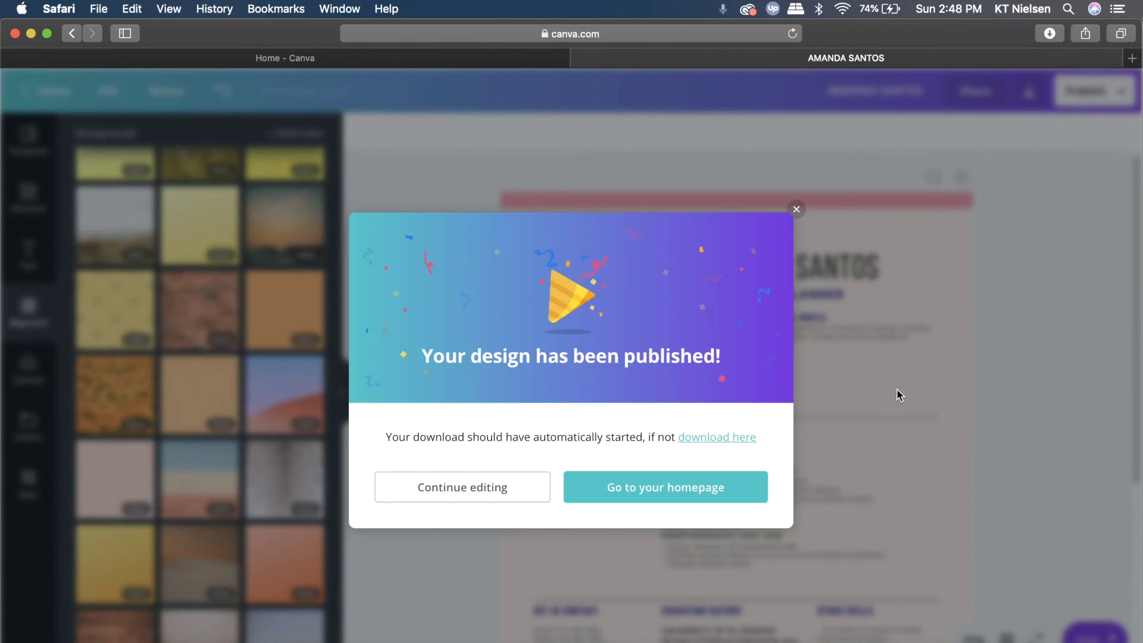
{"action": "left_click", "coordinate": [796, 209]}
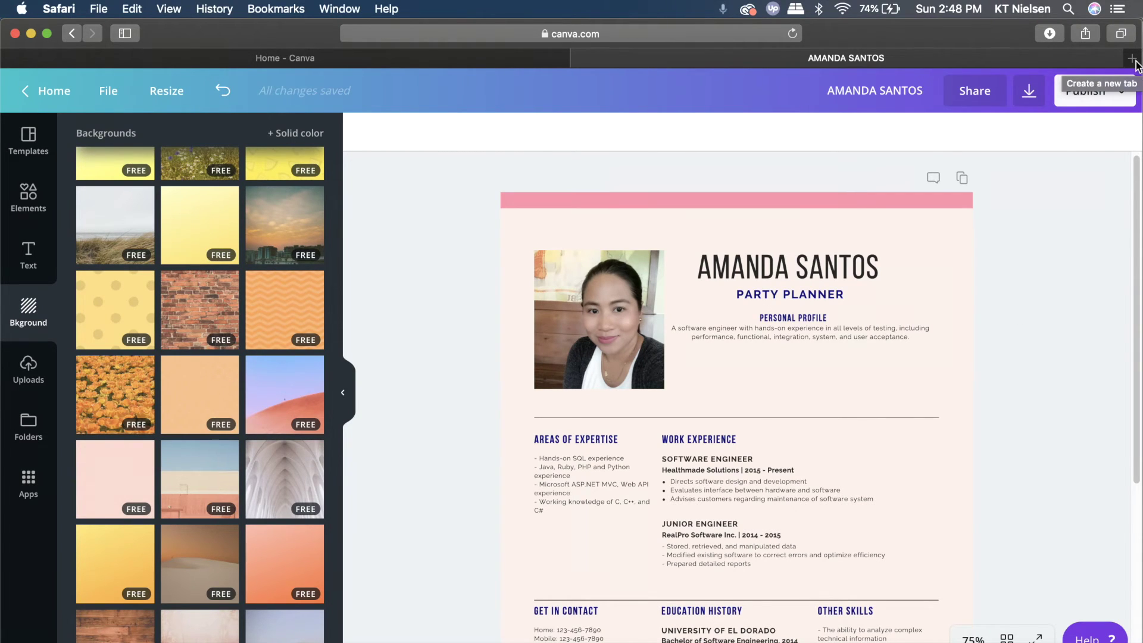
Open drive.google.com in a new Safari tab, then start another new tab
{"action": "left_click", "coordinate": [1131, 58]}
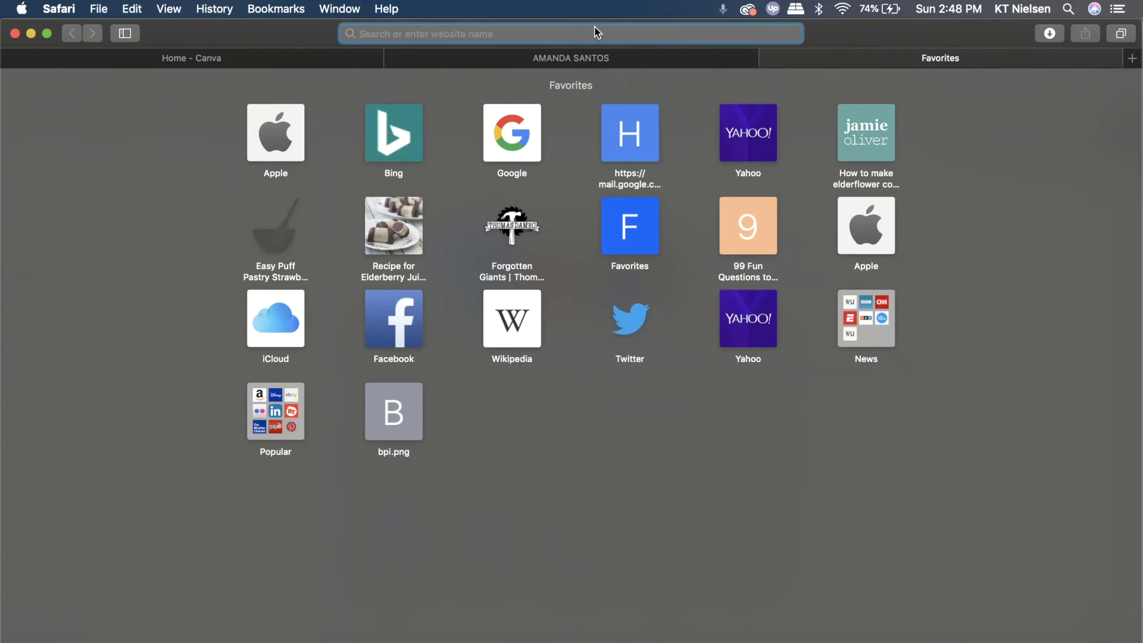
{"action": "type", "text": "d"}
{"action": "key", "text": "Return"}
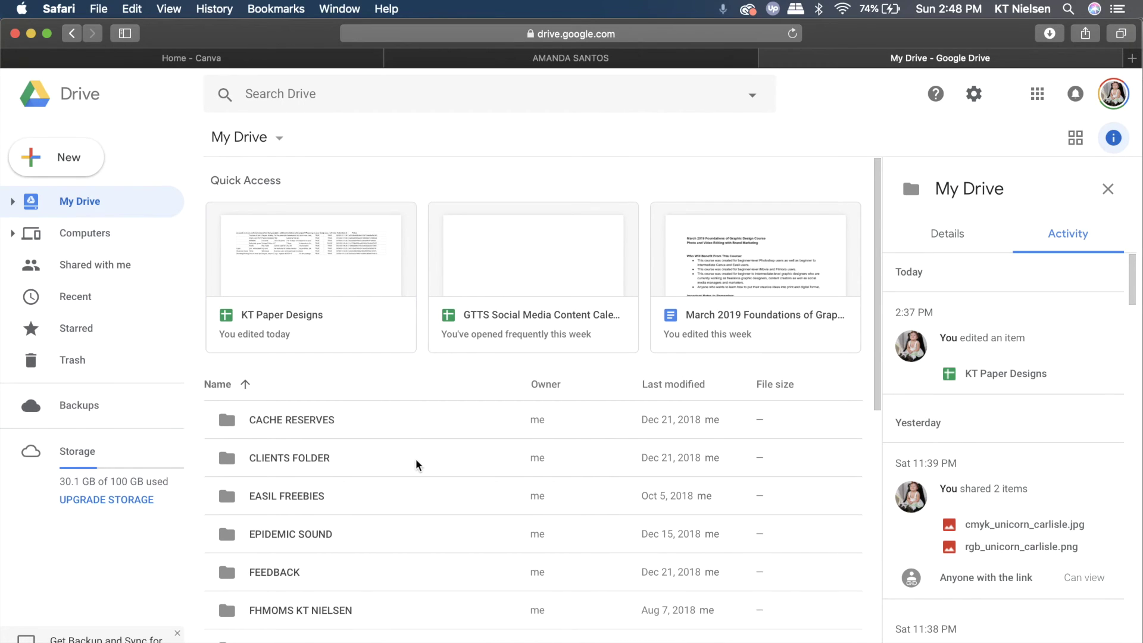
{"action": "scroll", "coordinate": [416, 465], "scroll_direction": "down", "scroll_amount": 3}
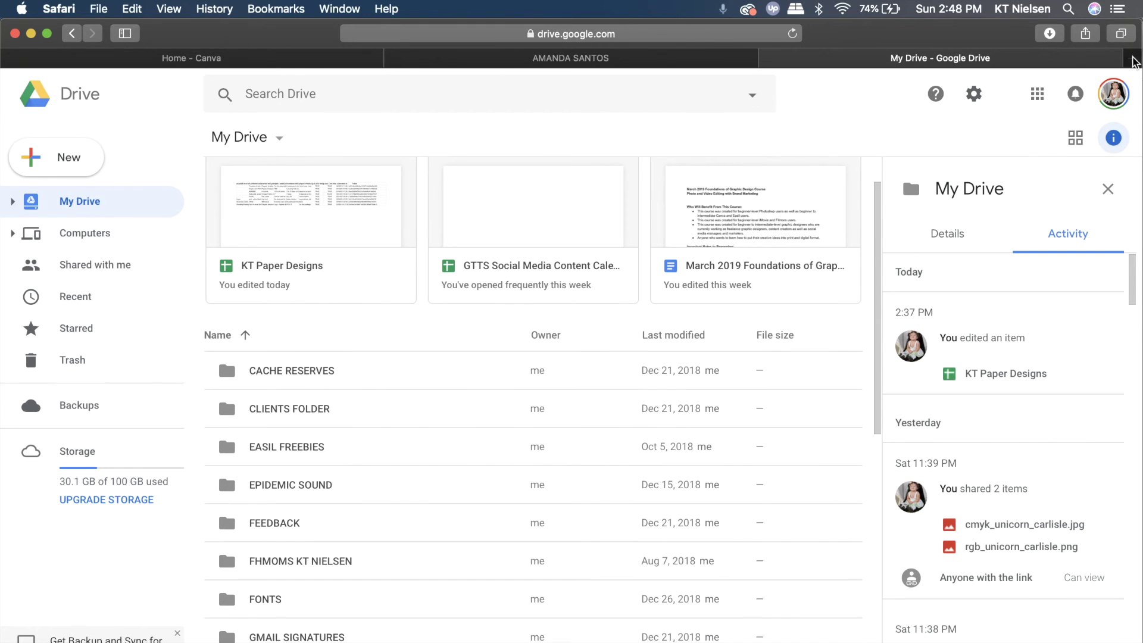
{"action": "left_click", "coordinate": [1132, 59]}
Load YouTube and go to the account's own channel page
{"action": "type", "text": "youtu"}
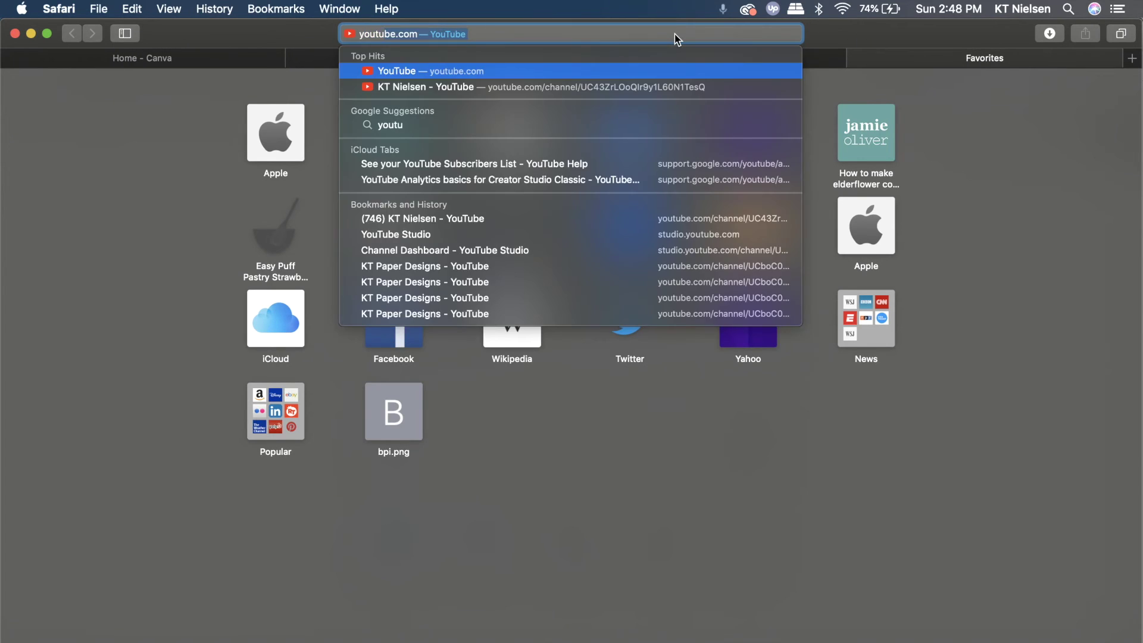
{"action": "key", "text": "Return"}
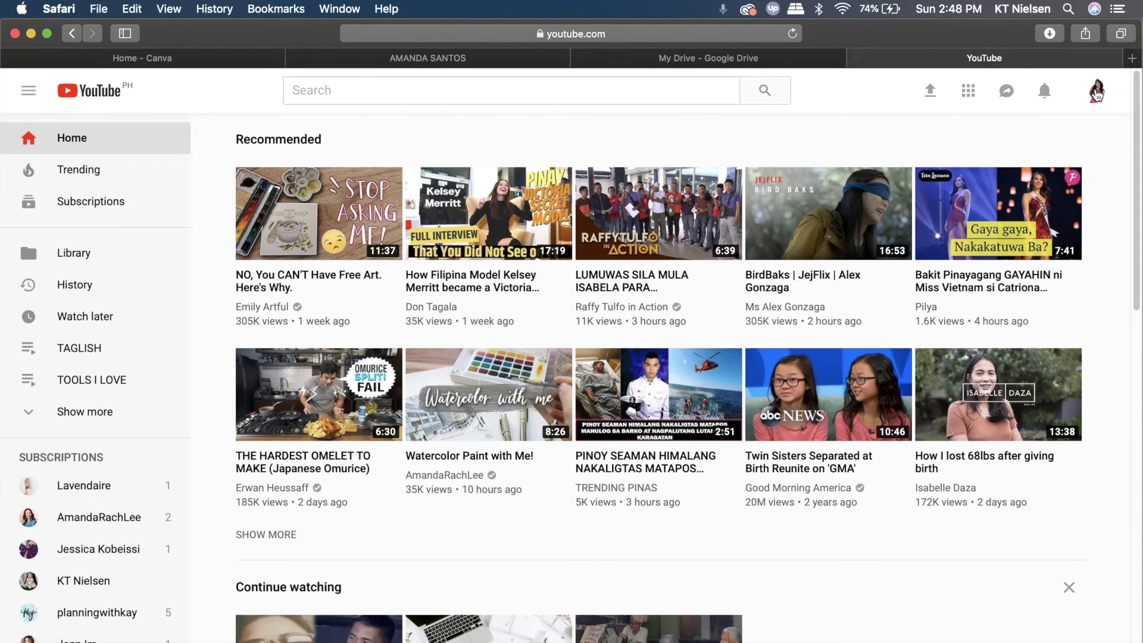
{"action": "left_click", "coordinate": [1096, 91]}
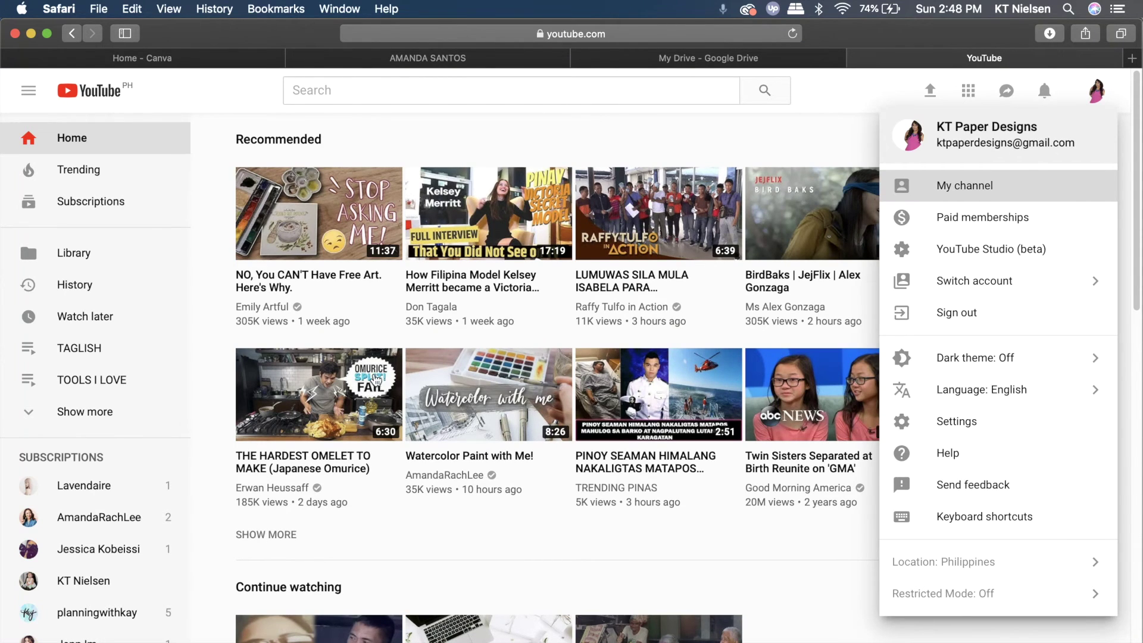
{"action": "left_click", "coordinate": [376, 380]}
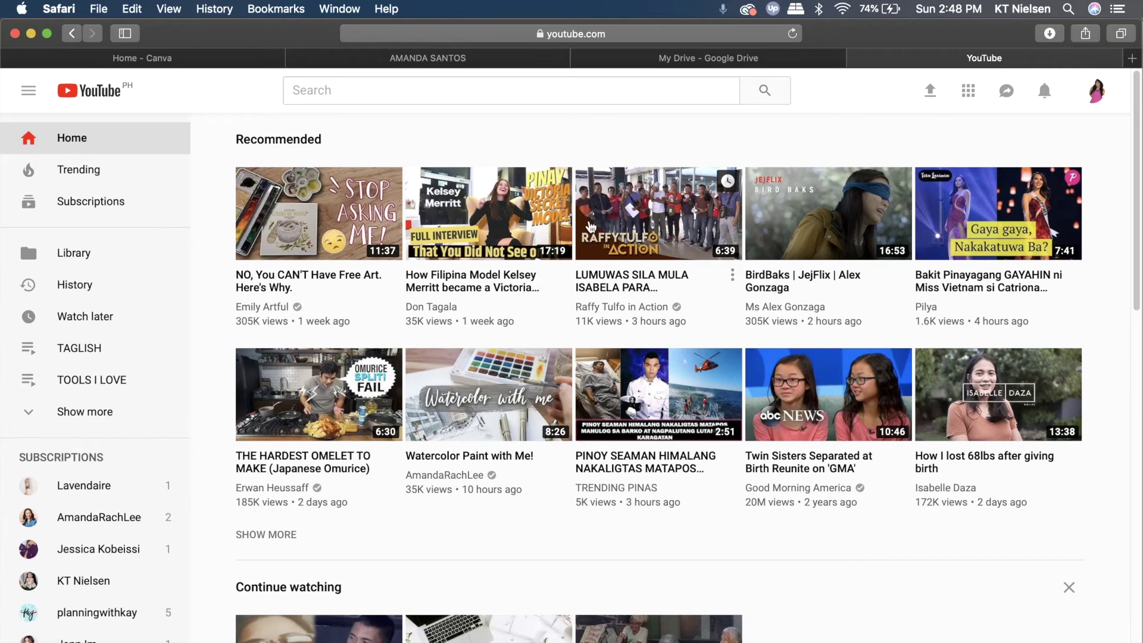
Browse the channel's full video list, then switch back to the My Drive tab
{"action": "scroll", "coordinate": [434, 395], "scroll_direction": "down", "scroll_amount": 7}
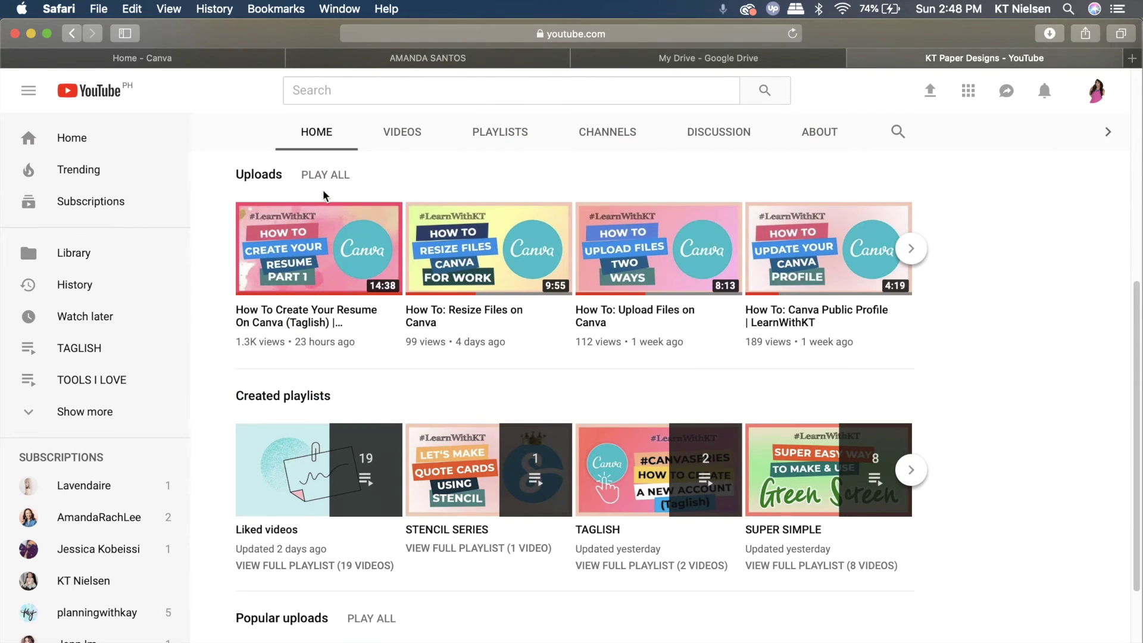
{"action": "left_click", "coordinate": [417, 133]}
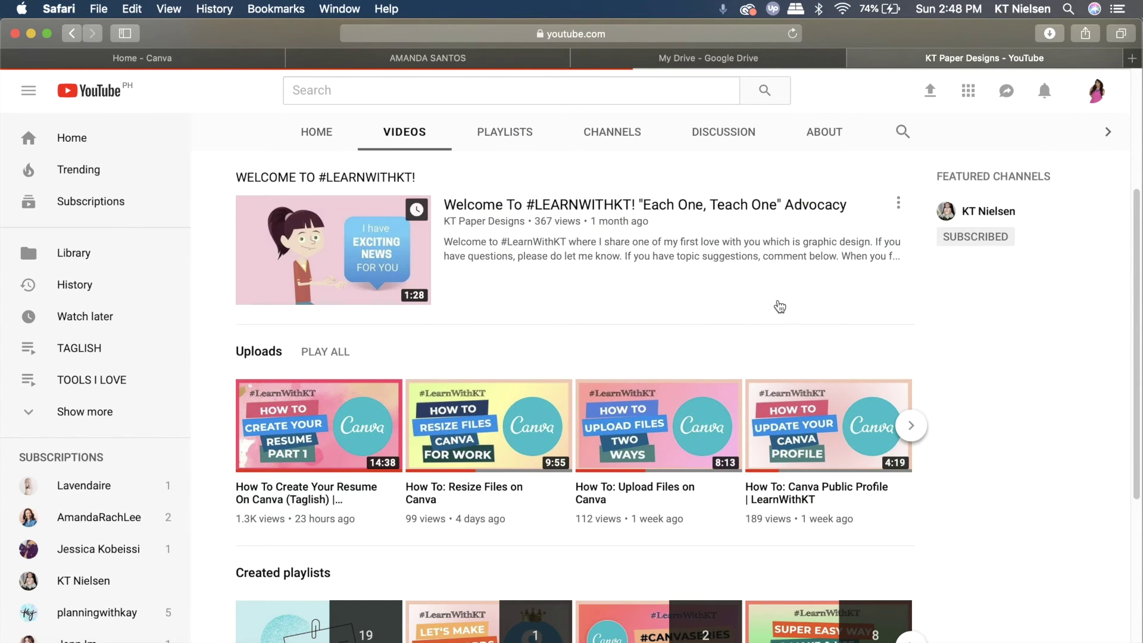
{"action": "scroll", "coordinate": [780, 300], "scroll_direction": "down", "scroll_amount": 3}
{"action": "scroll", "coordinate": [283, 213], "scroll_direction": "up", "scroll_amount": 6}
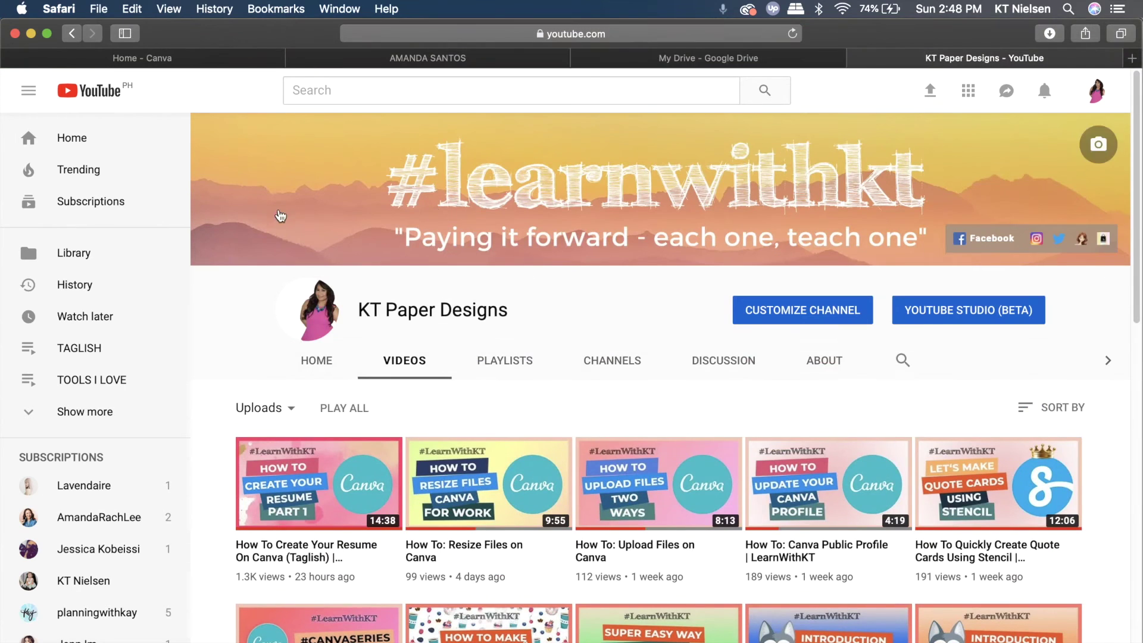
{"action": "scroll", "coordinate": [446, 329], "scroll_direction": "down", "scroll_amount": 1}
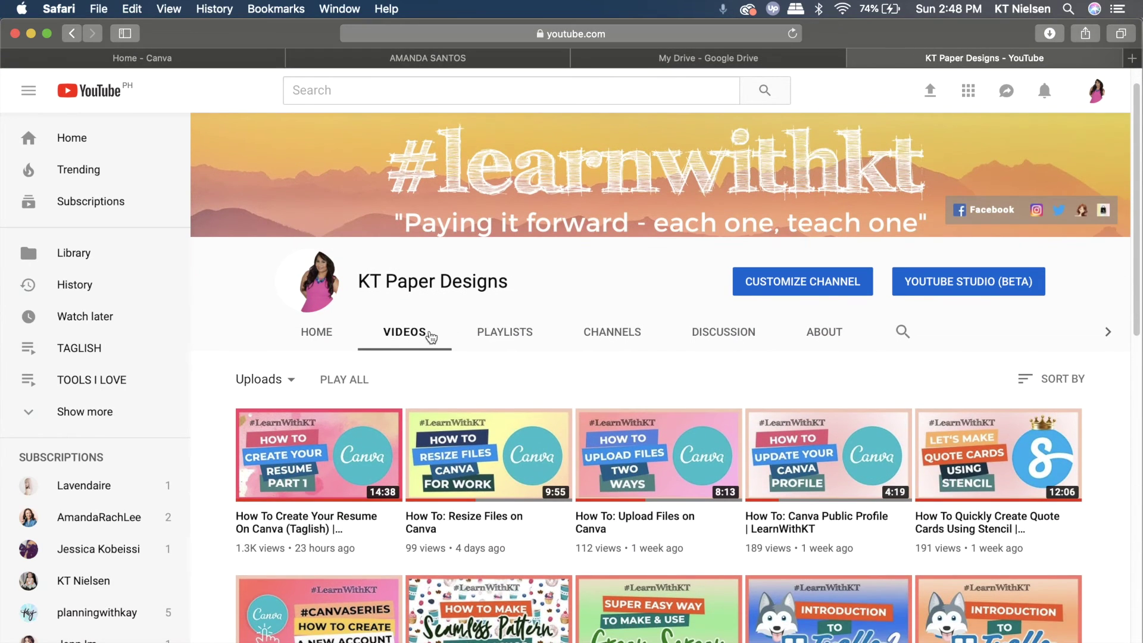
{"action": "scroll", "coordinate": [417, 340], "scroll_direction": "down", "scroll_amount": 5}
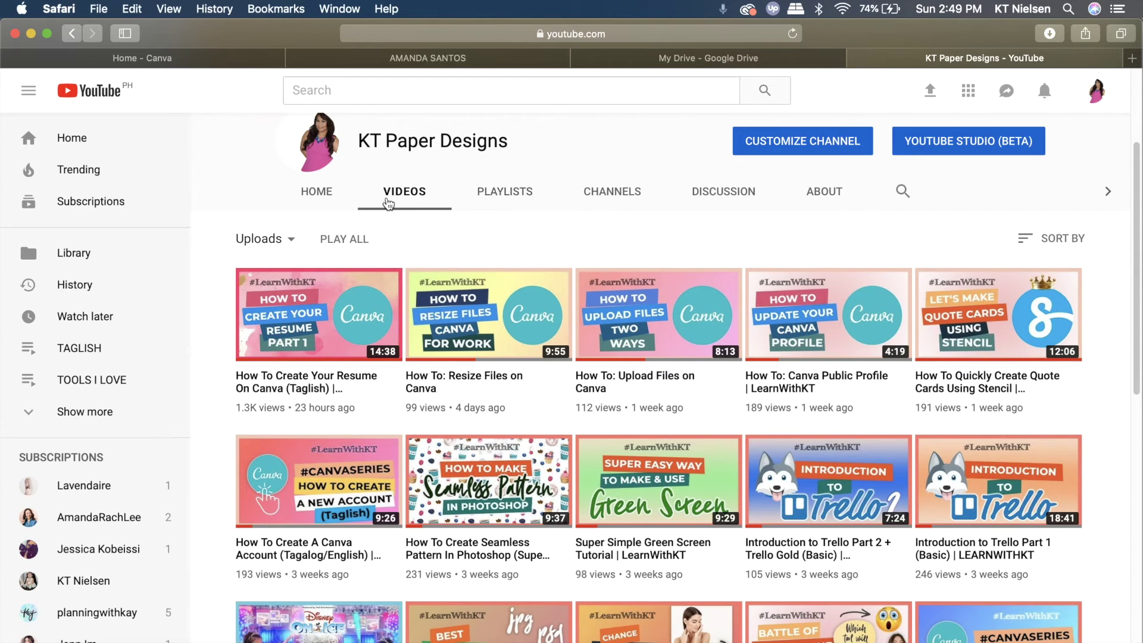
{"action": "scroll", "coordinate": [595, 357], "scroll_direction": "down", "scroll_amount": 15}
{"action": "scroll", "coordinate": [802, 491], "scroll_direction": "down", "scroll_amount": 6}
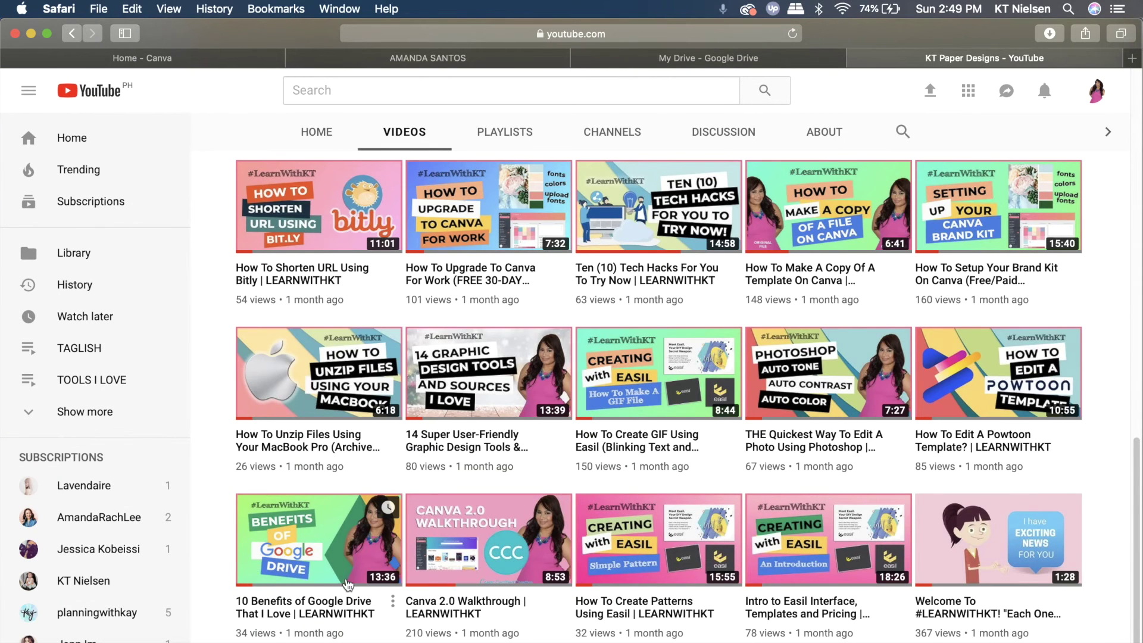
{"action": "scroll", "coordinate": [467, 510], "scroll_direction": "up", "scroll_amount": 15}
{"action": "left_click", "coordinate": [705, 64]}
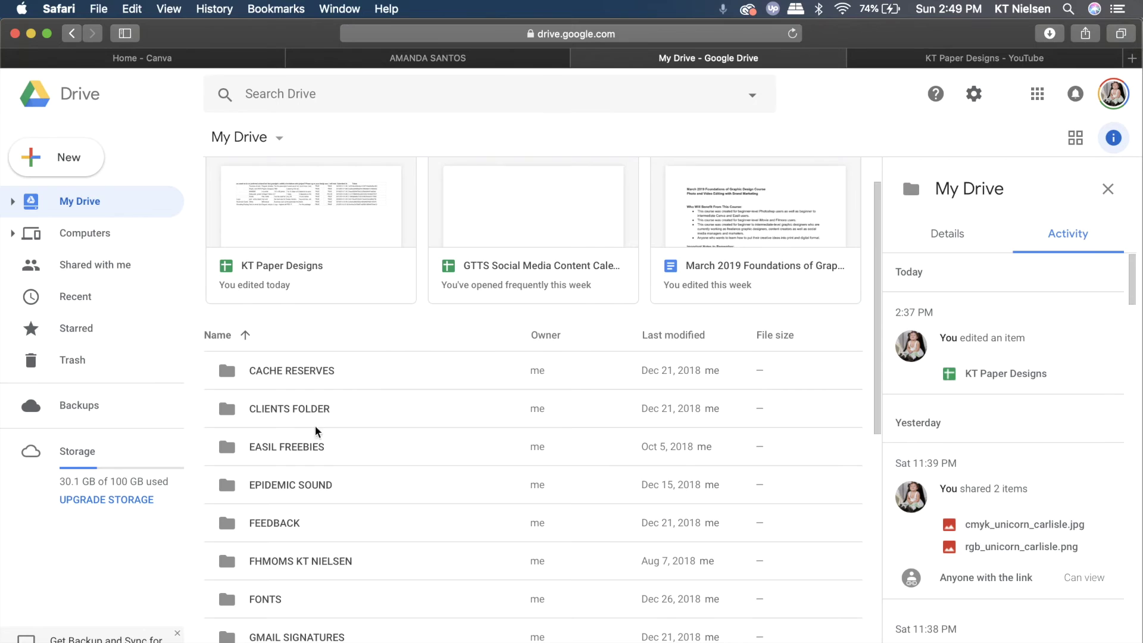
Create a new folder called RESUME in My Drive and go into it
{"action": "scroll", "coordinate": [316, 431], "scroll_direction": "up", "scroll_amount": 2}
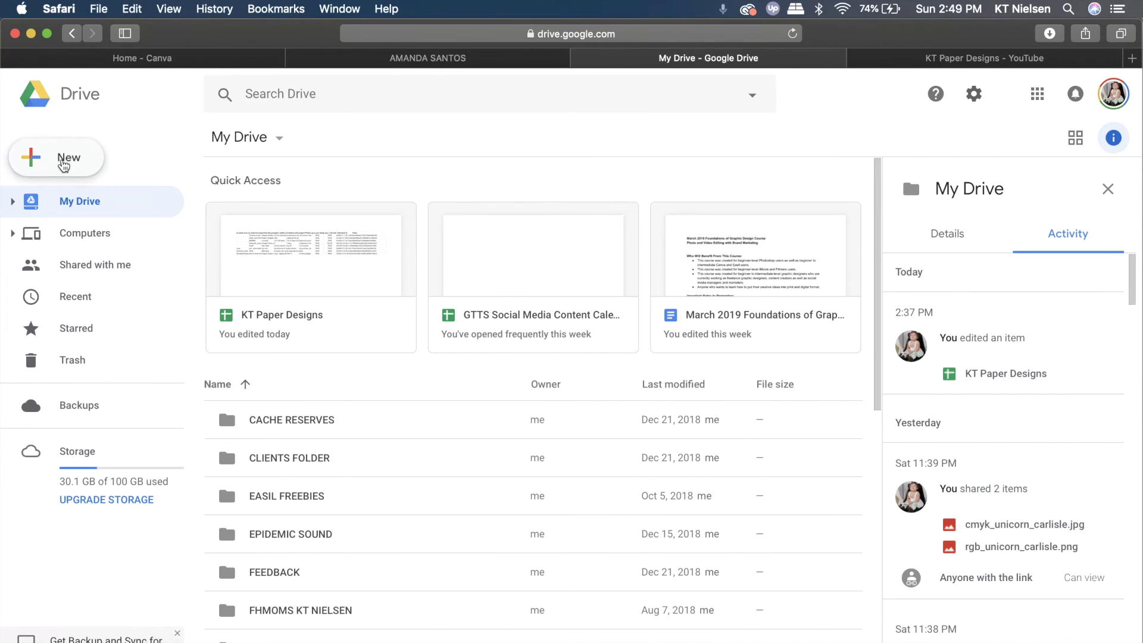
{"action": "left_click", "coordinate": [64, 166]}
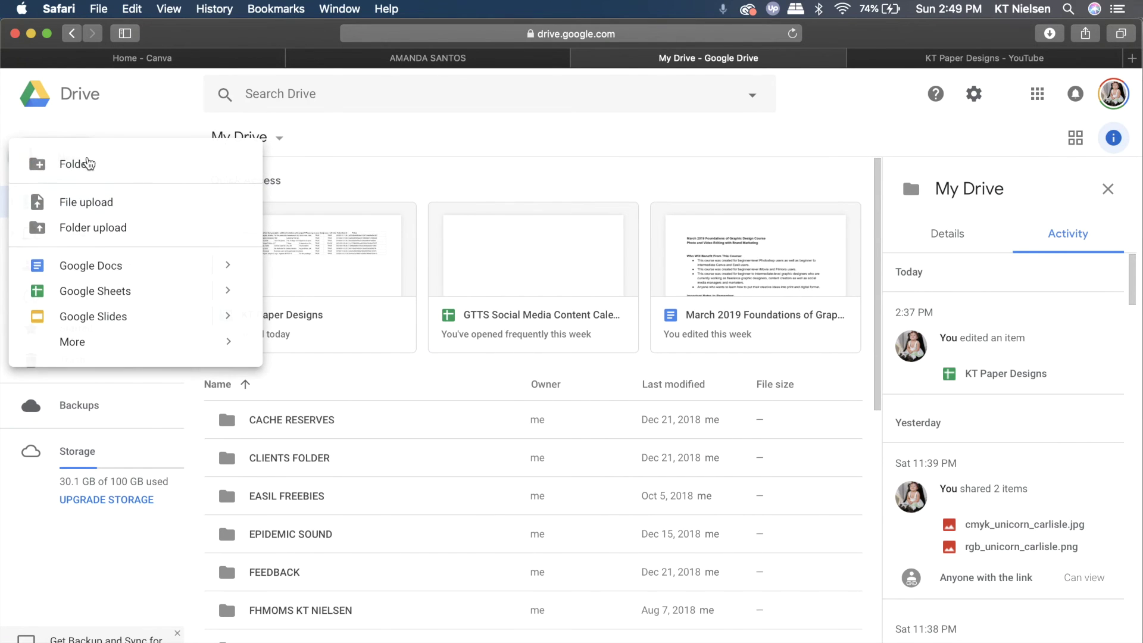
{"action": "left_click", "coordinate": [88, 164]}
{"action": "type", "text": "RESUME"}
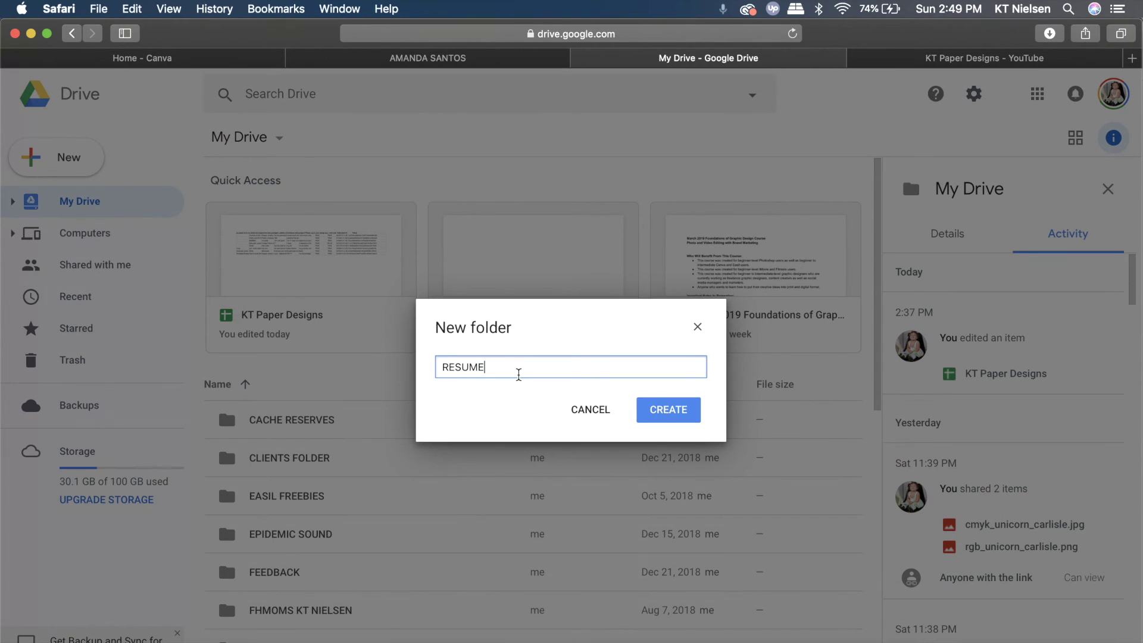
{"action": "left_click", "coordinate": [663, 410]}
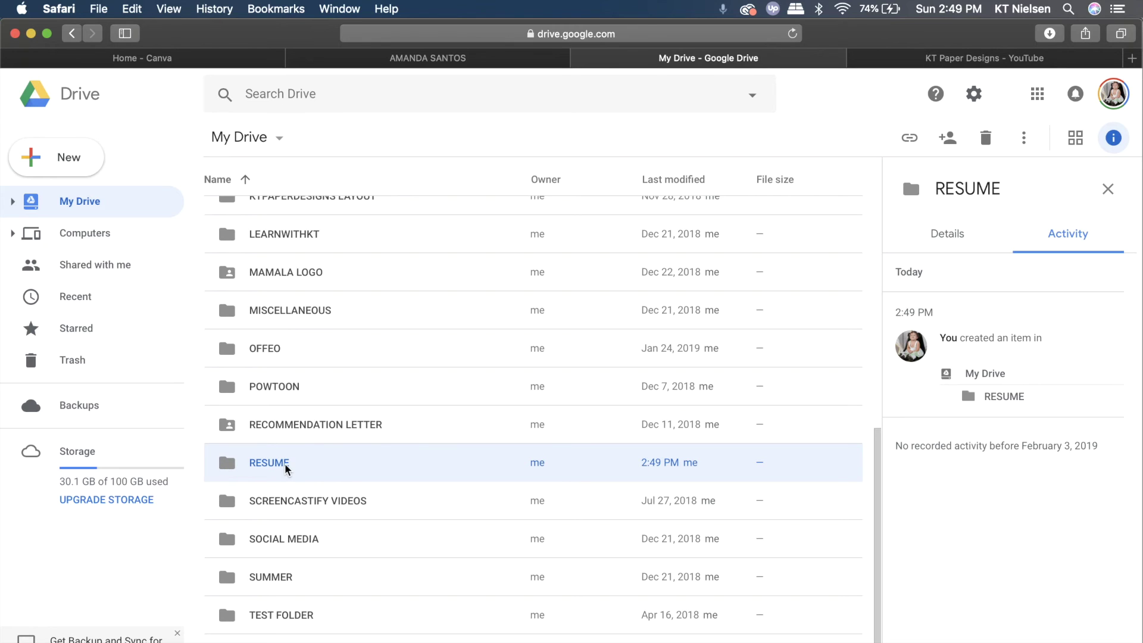
{"action": "double_click", "coordinate": [269, 463]}
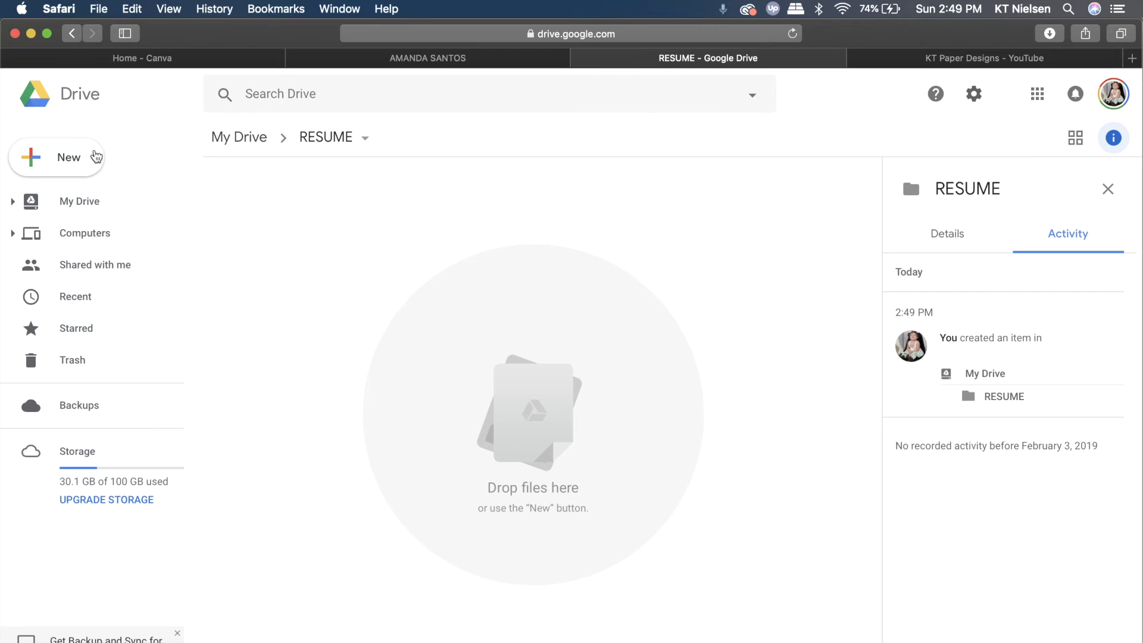
{"action": "left_click", "coordinate": [66, 158]}
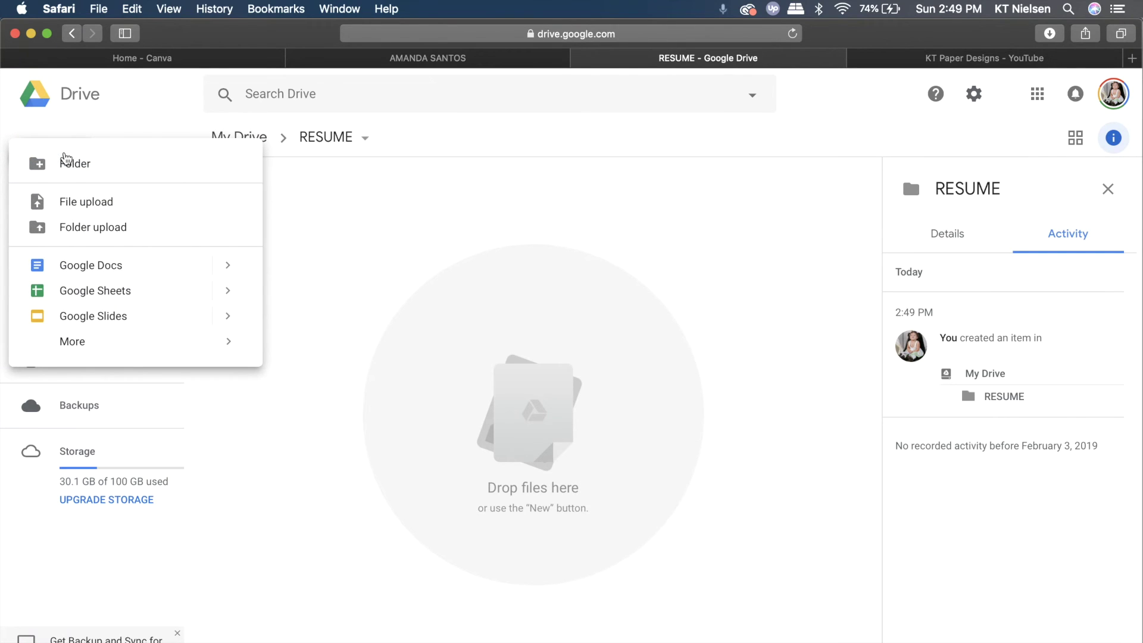
Upload the resume PDF and PNG from the FEBRUARY 2019 folder into RESUME
{"action": "left_click", "coordinate": [91, 203]}
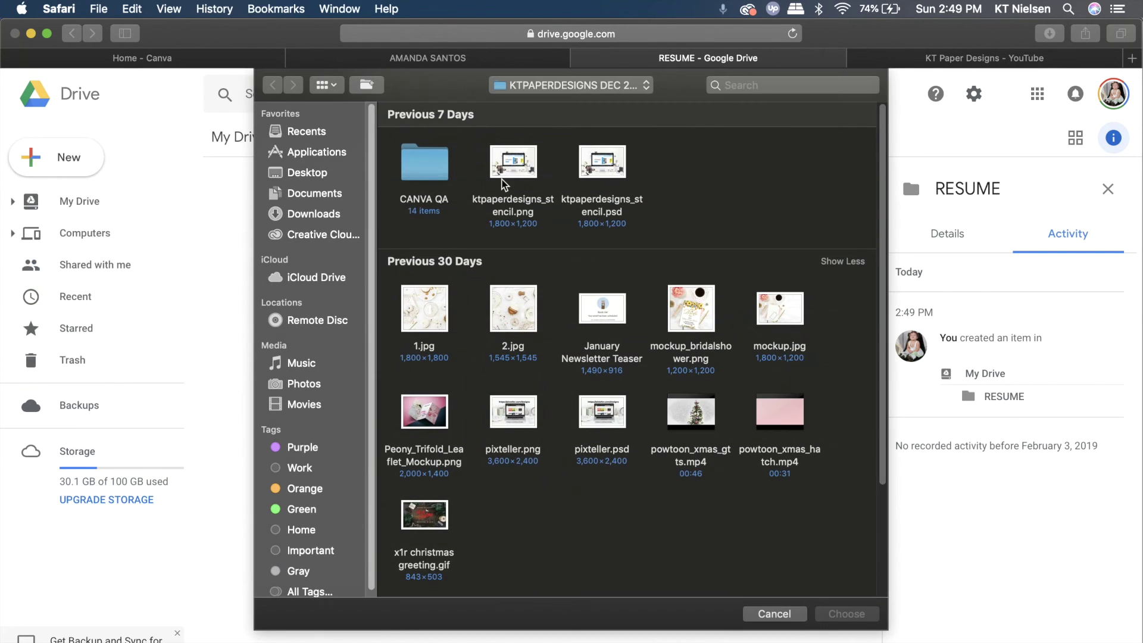
{"action": "left_click", "coordinate": [544, 88]}
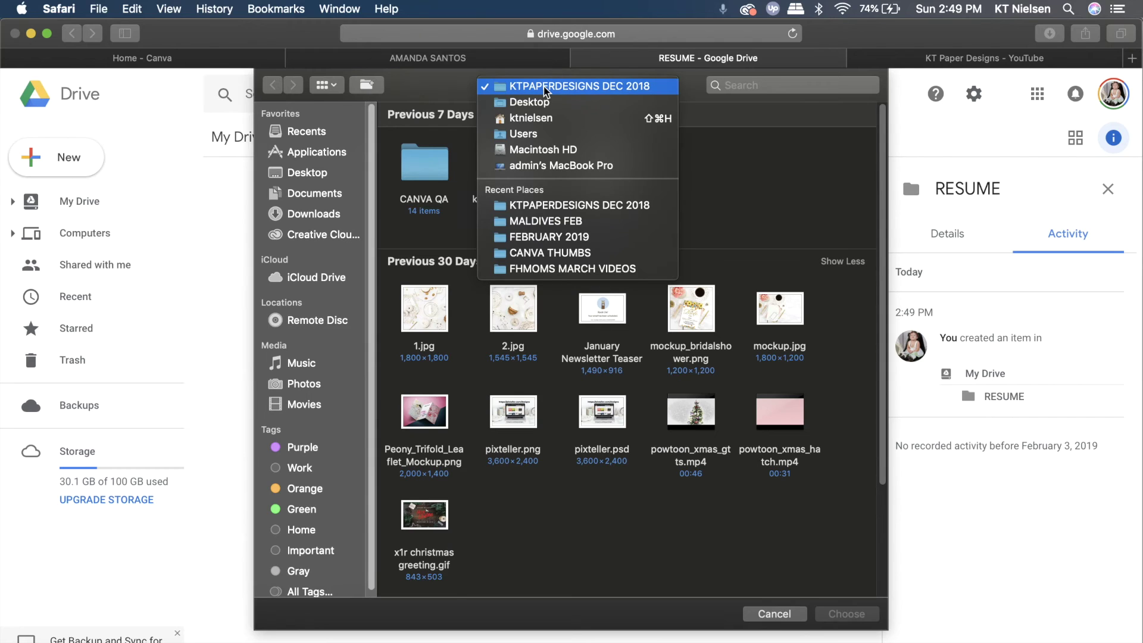
{"action": "left_click", "coordinate": [322, 177]}
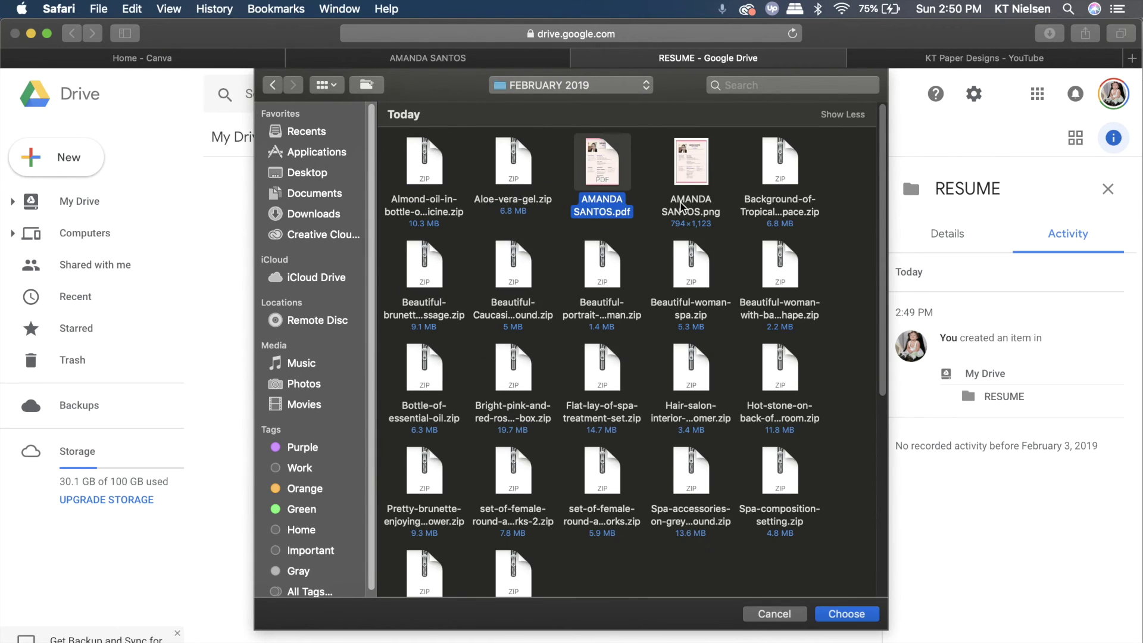
{"action": "left_click", "coordinate": [682, 203], "text": "super"}
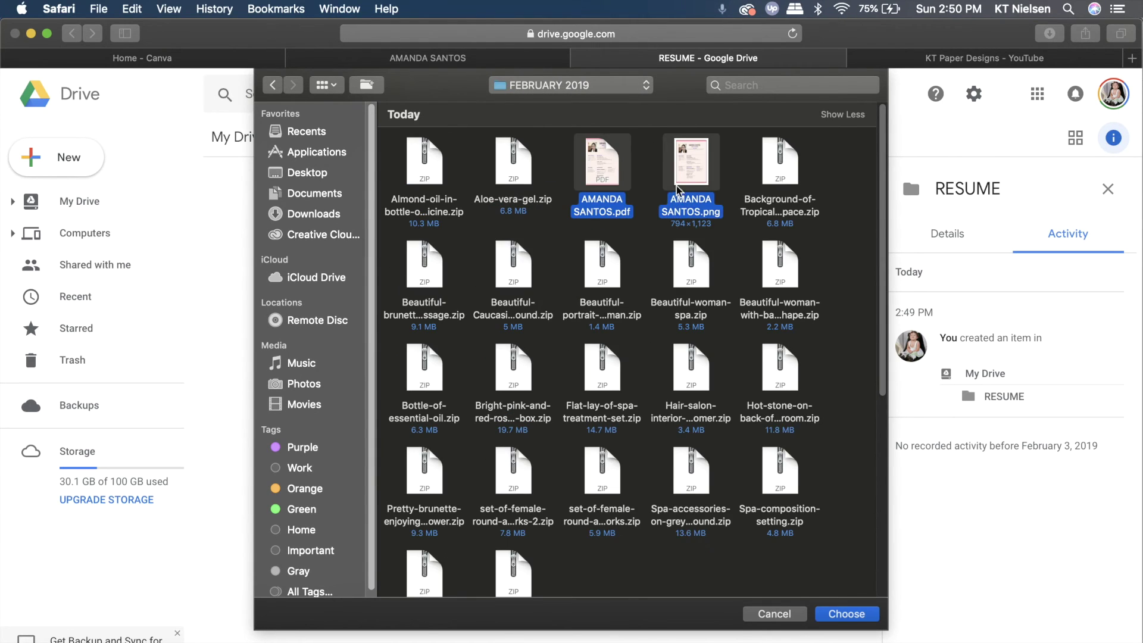
{"action": "left_click", "coordinate": [871, 618]}
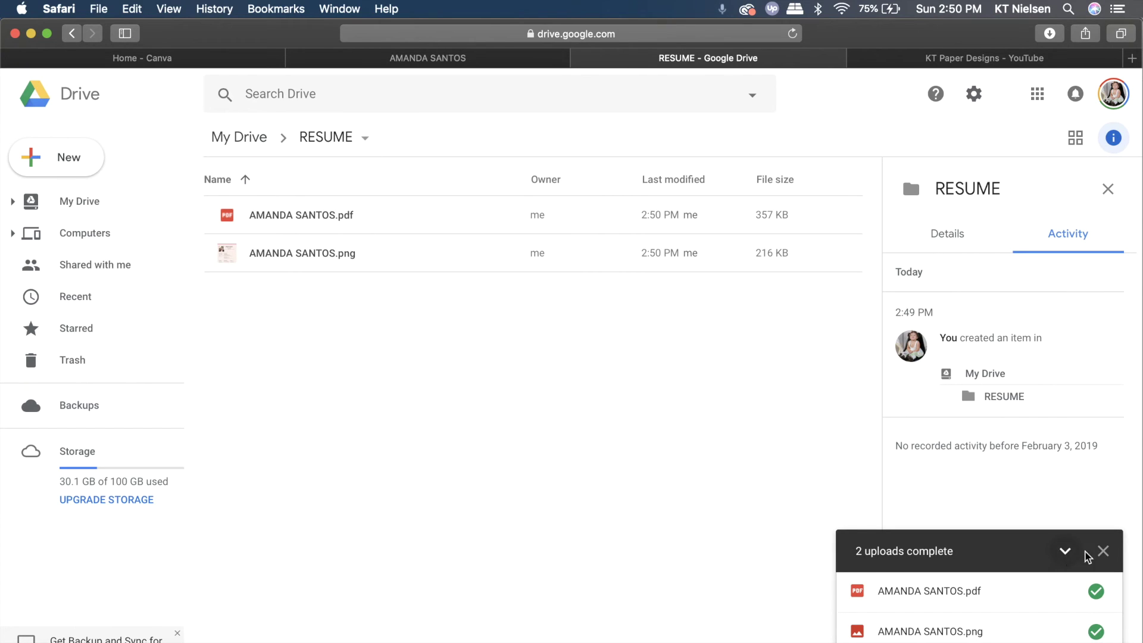
{"action": "left_click", "coordinate": [1100, 552]}
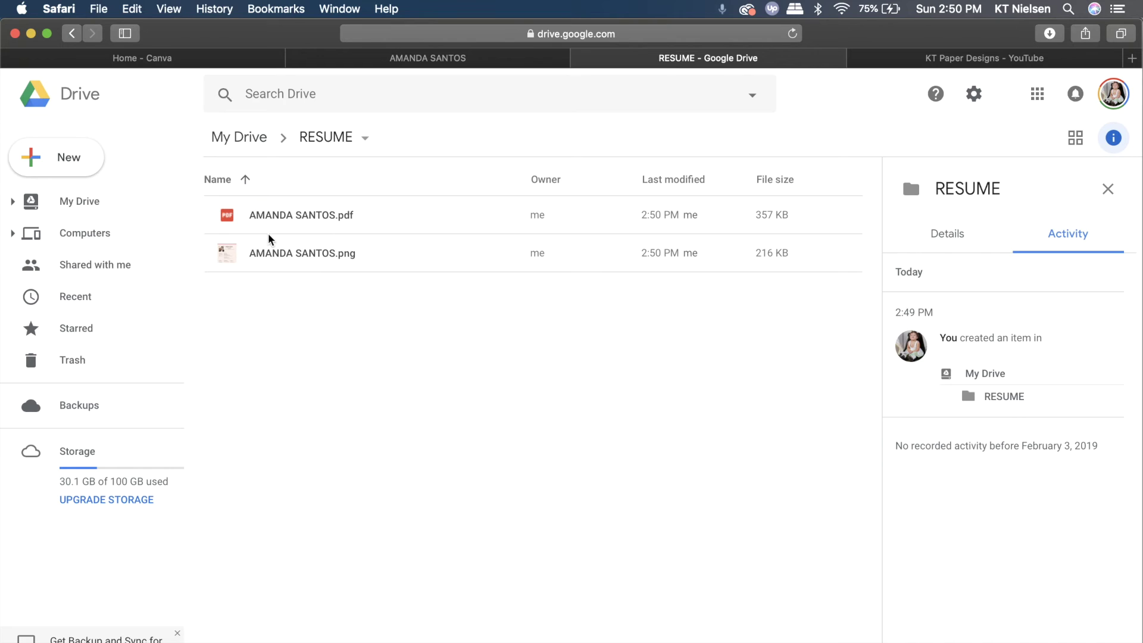
Set the resume PDF to 'Anyone with the link can view' and copy its link
{"action": "right_click", "coordinate": [306, 214]}
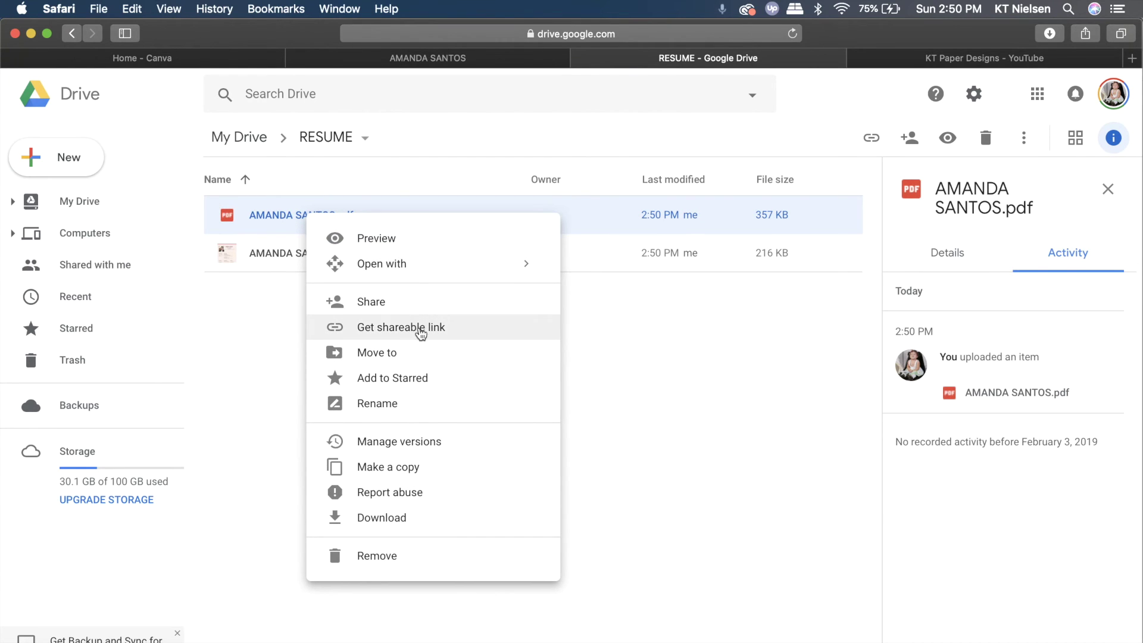
{"action": "left_click", "coordinate": [408, 326]}
{"action": "right_click", "coordinate": [338, 215]}
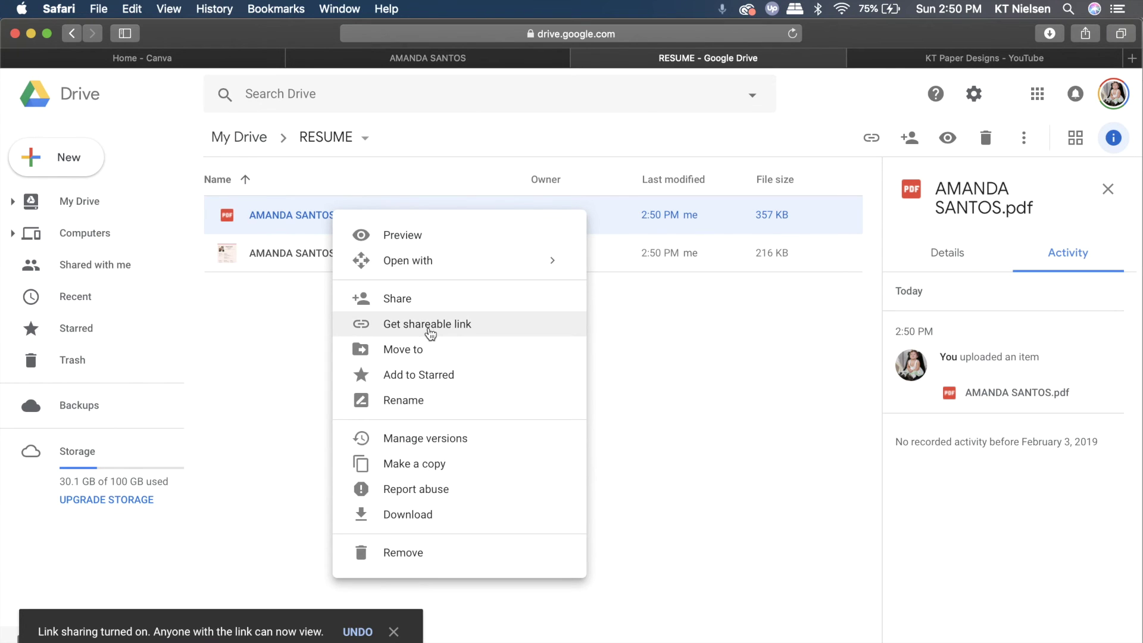
{"action": "left_click", "coordinate": [430, 331]}
{"action": "left_click", "coordinate": [297, 344]}
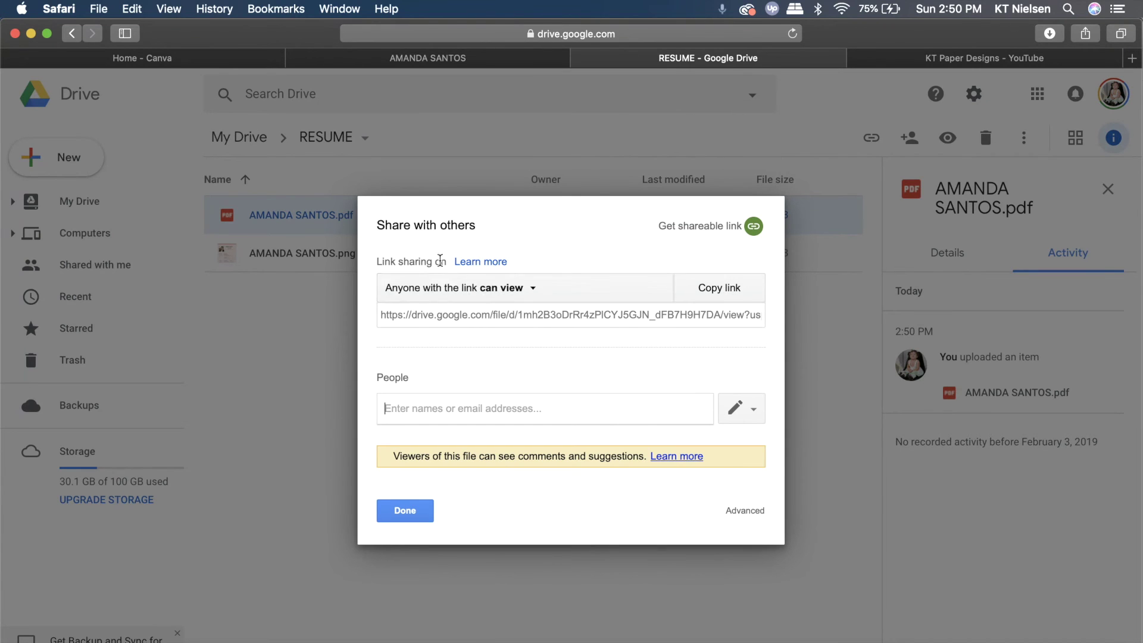
{"action": "left_click", "coordinate": [529, 288]}
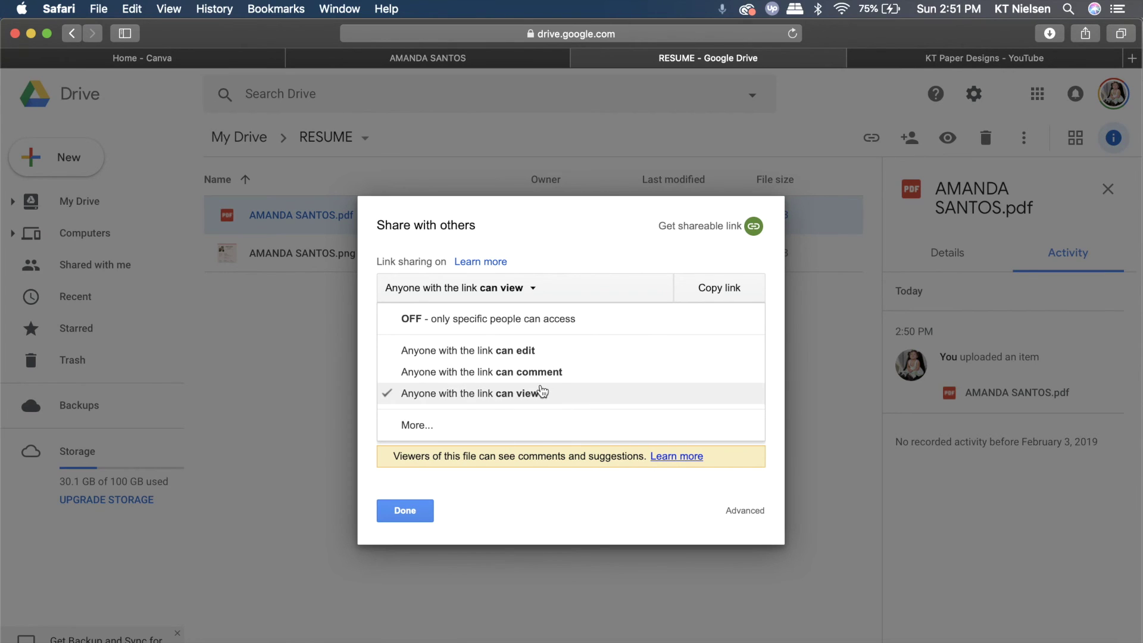
{"action": "left_click", "coordinate": [721, 288]}
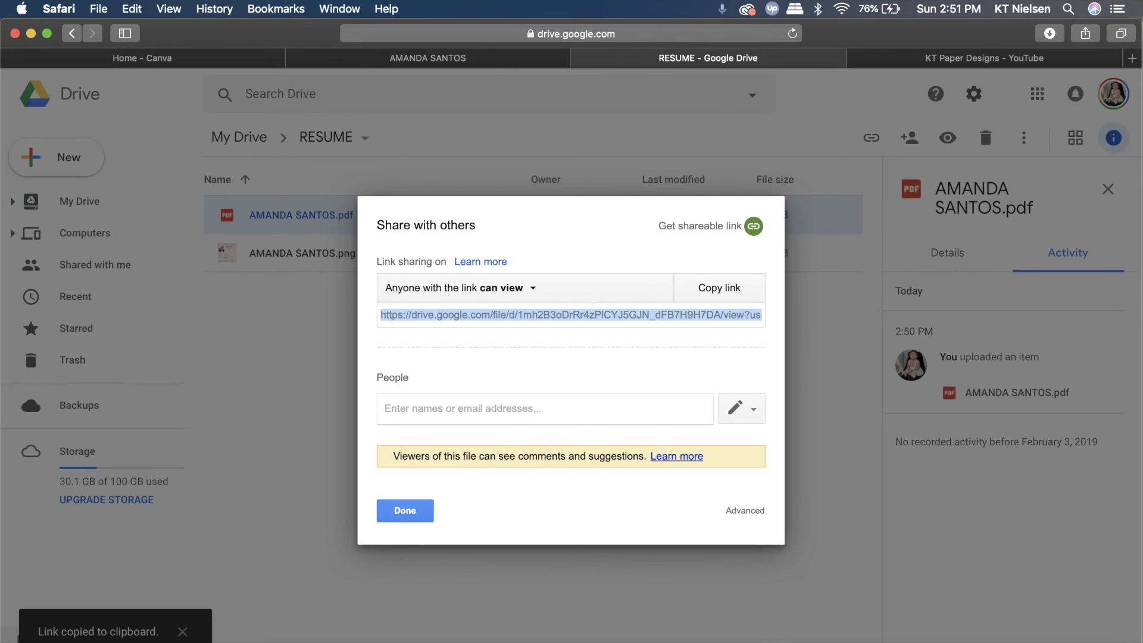
{"action": "left_click", "coordinate": [401, 513]}
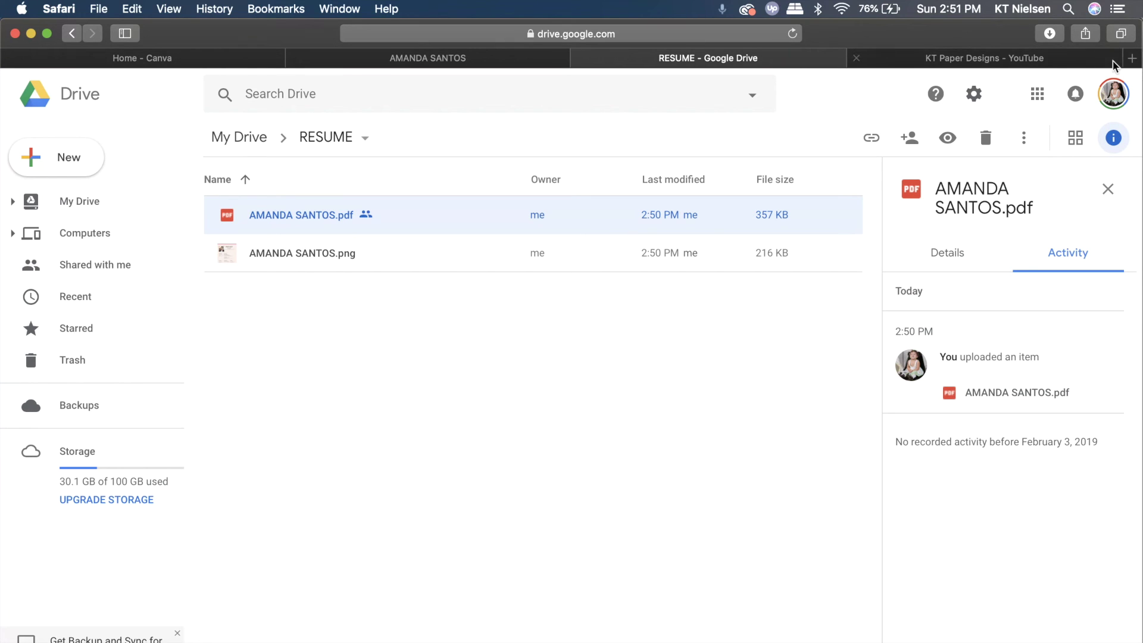
{"action": "left_click", "coordinate": [1134, 59]}
{"action": "type", "text": "bit.ly"}
{"action": "key", "text": "Return"}
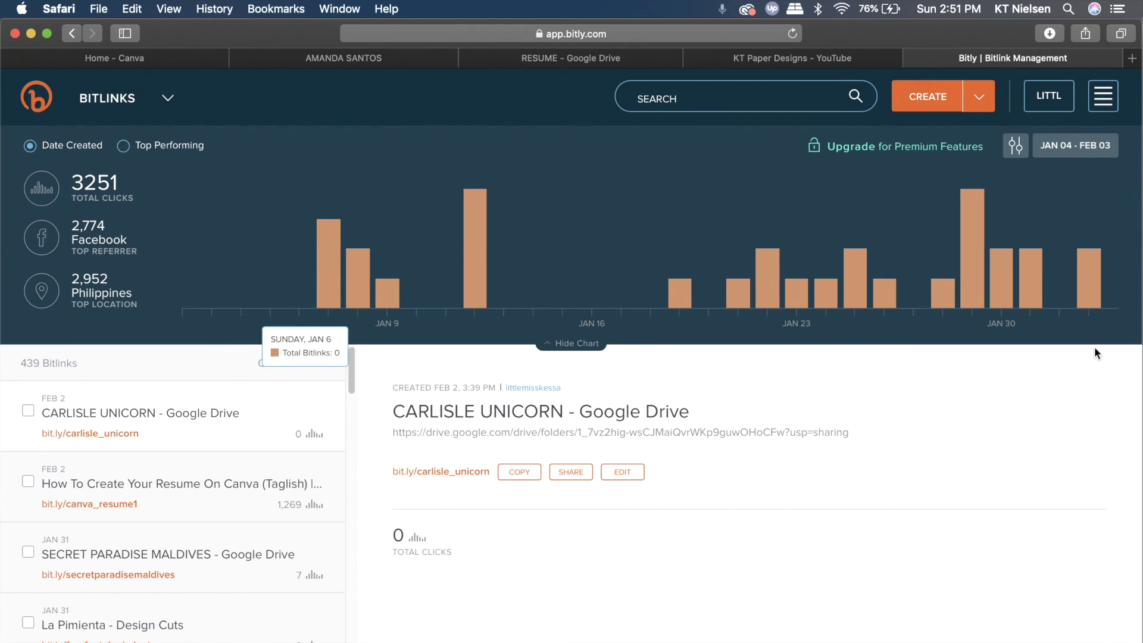
{"action": "left_click", "coordinate": [917, 103]}
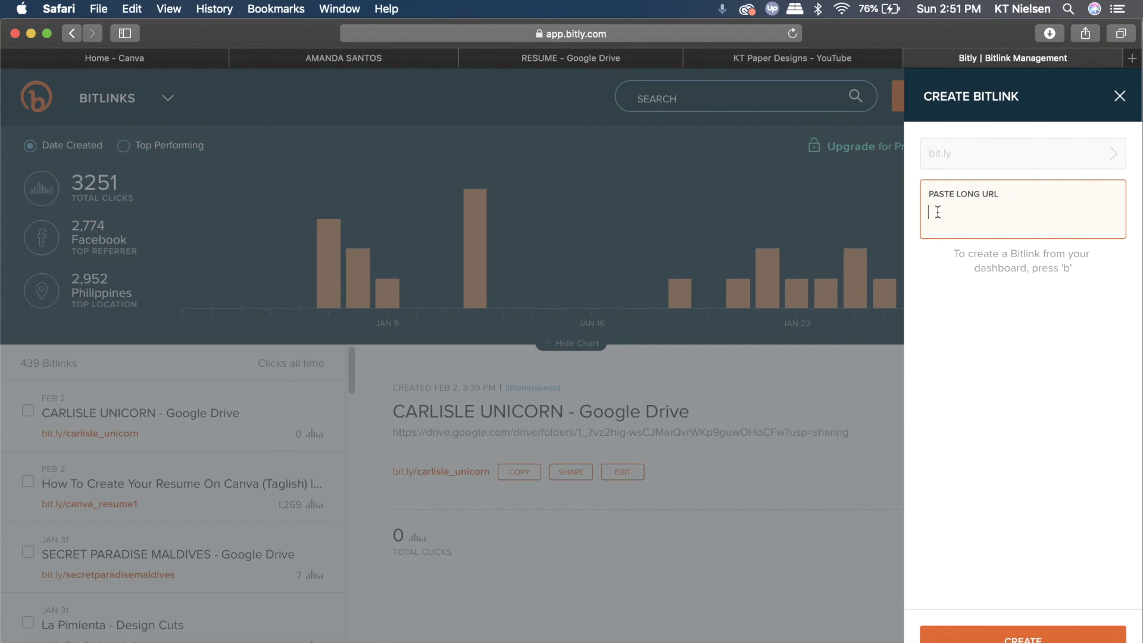
{"action": "key", "text": "super+v"}
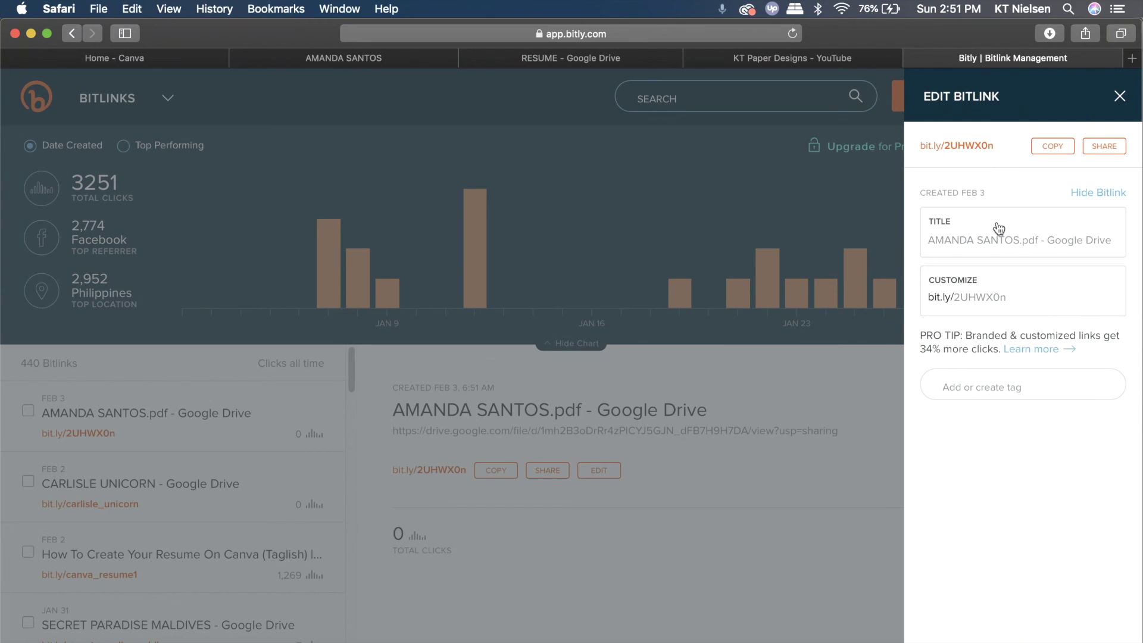
{"action": "left_click_drag", "start_coordinate": [1007, 297], "coordinate": [952, 297]}
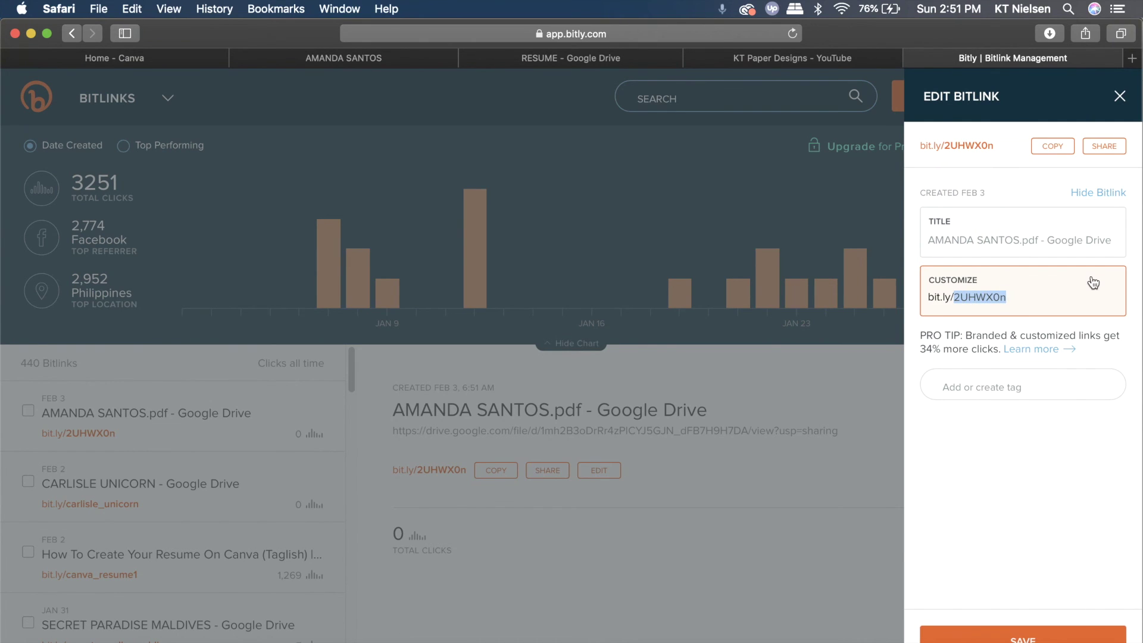
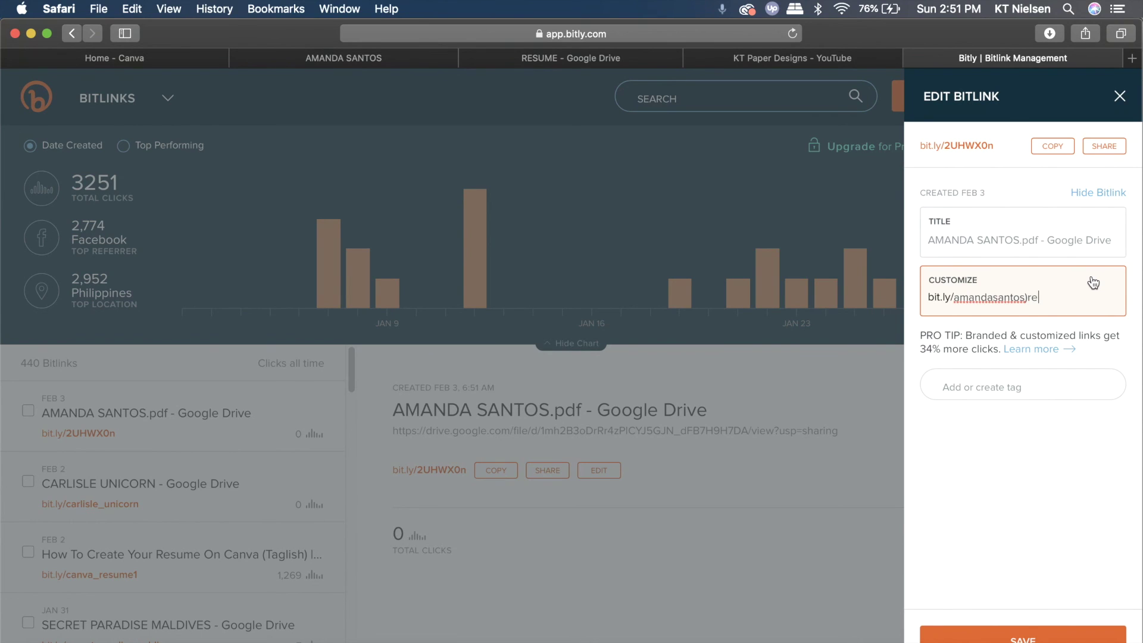
Save the custom back-half and select the new bit.ly resume link in the list for copying
{"action": "left_click", "coordinate": [982, 634]}
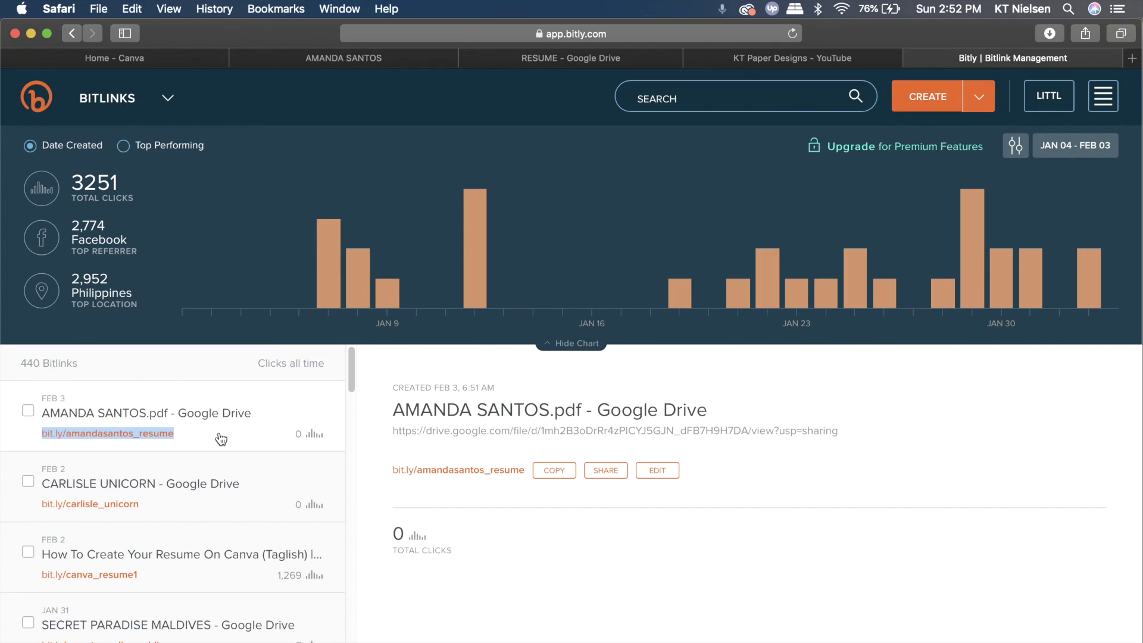
{"action": "left_click", "coordinate": [191, 440]}
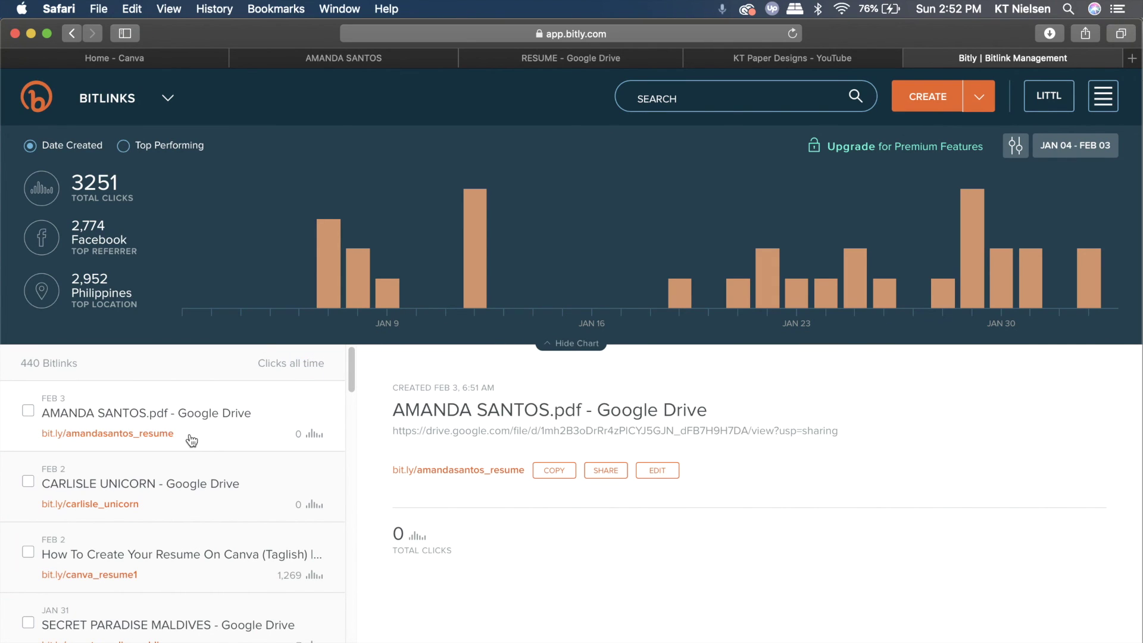
{"action": "left_click_drag", "start_coordinate": [204, 434], "coordinate": [4, 439]}
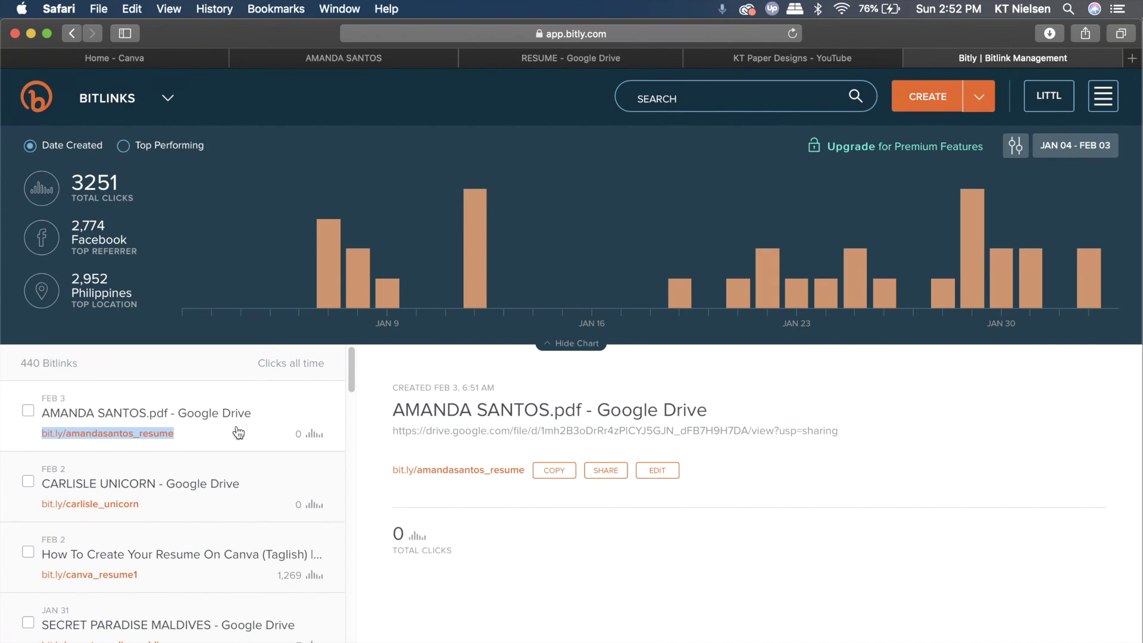